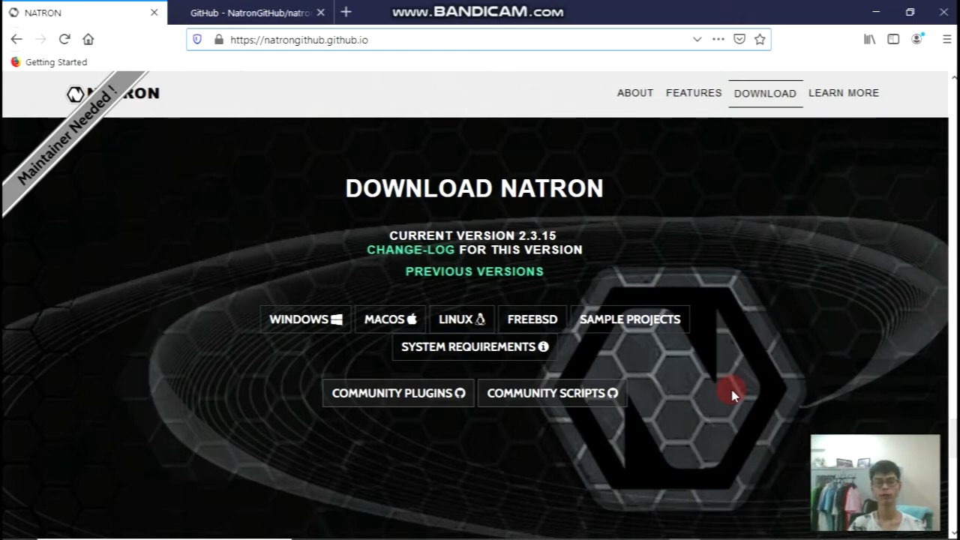
Bring up the NatronGitHub/natron-plugins repository tab and scroll through its Natron Community Plugins list
double_click(362, 40)
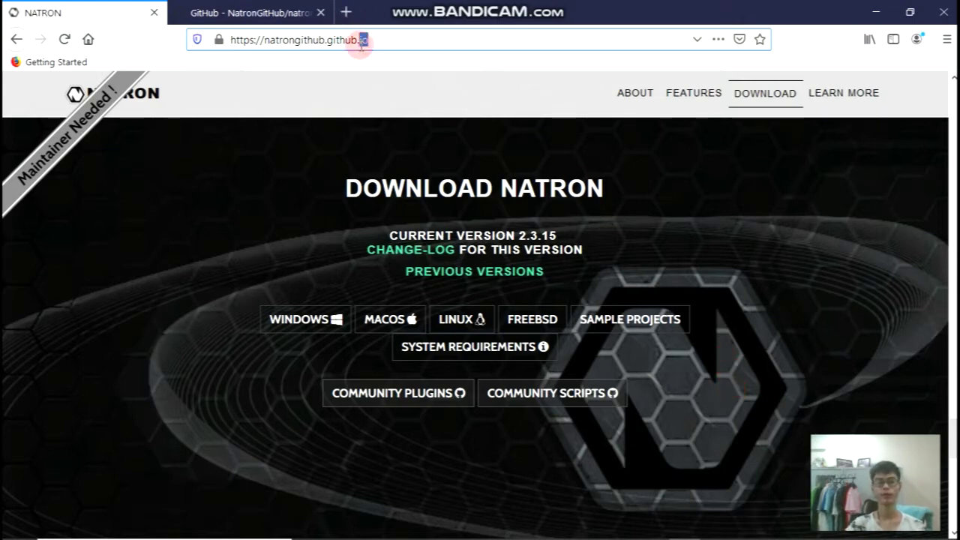
click(378, 42)
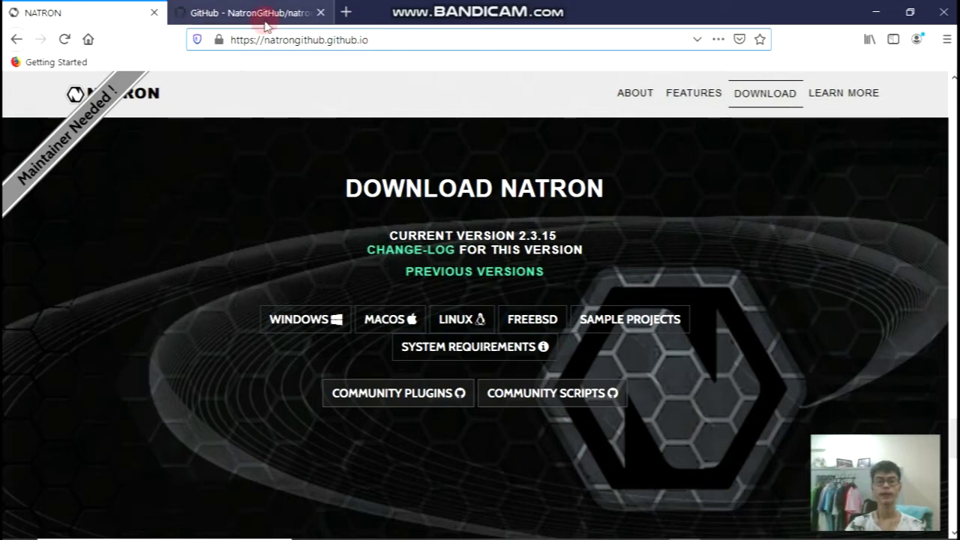
click(244, 13)
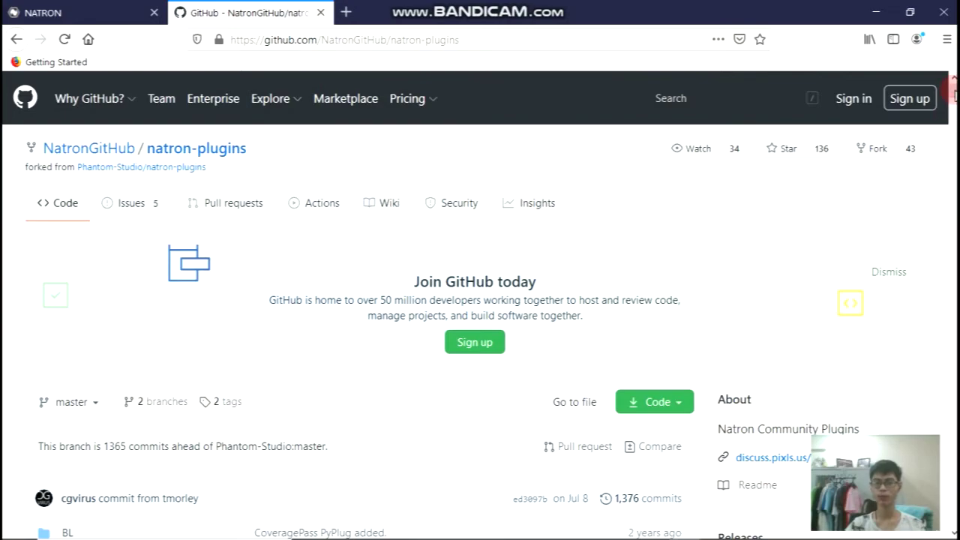
drag(952, 90, 952, 246)
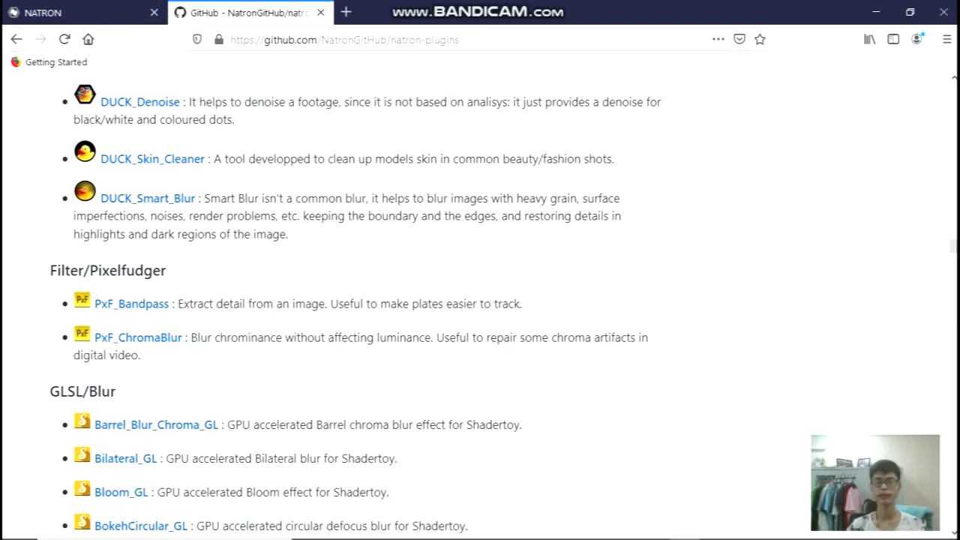
drag(952, 246, 712, 137)
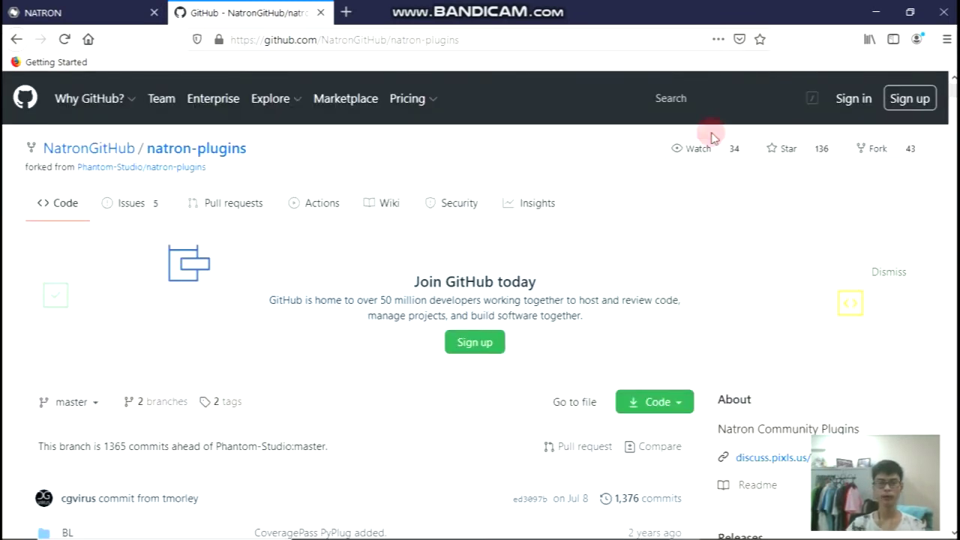
click(874, 10)
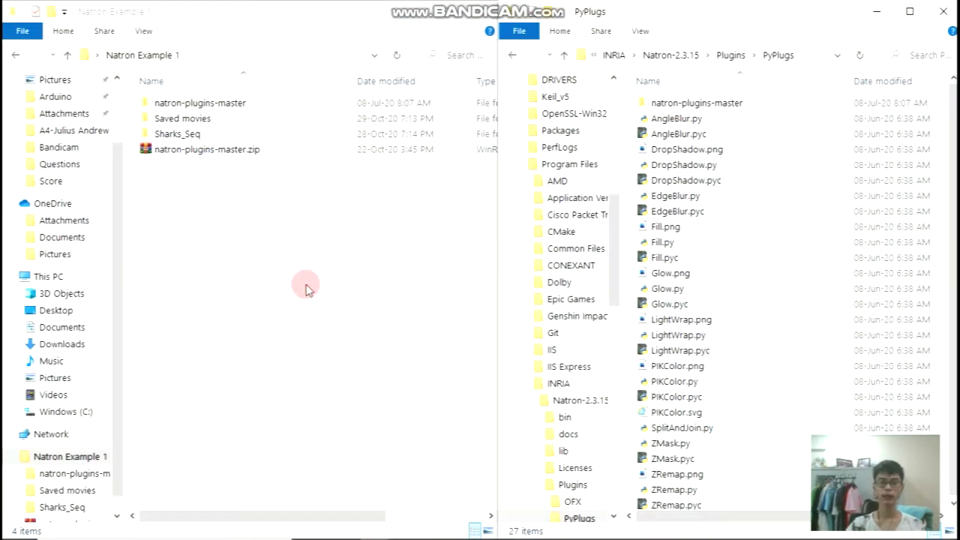
click(307, 290)
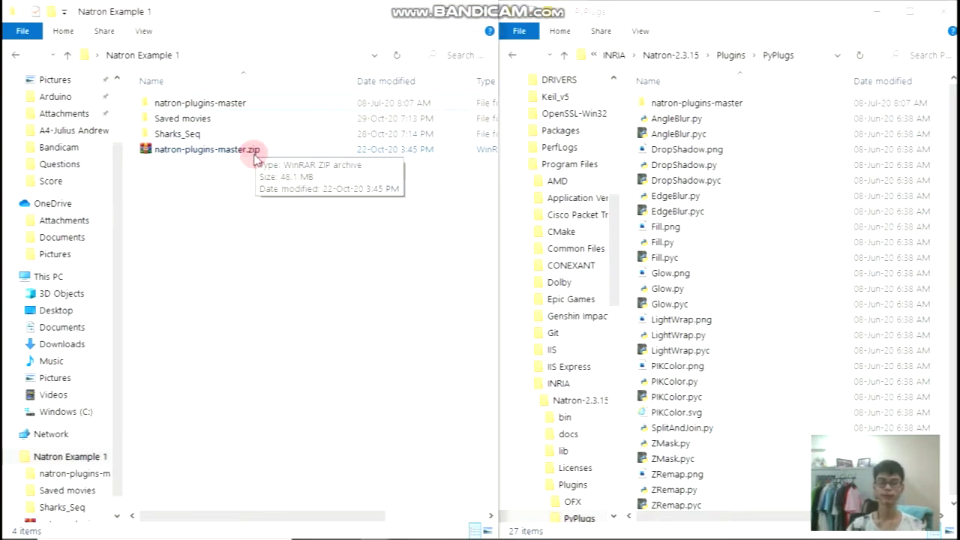
click(243, 103)
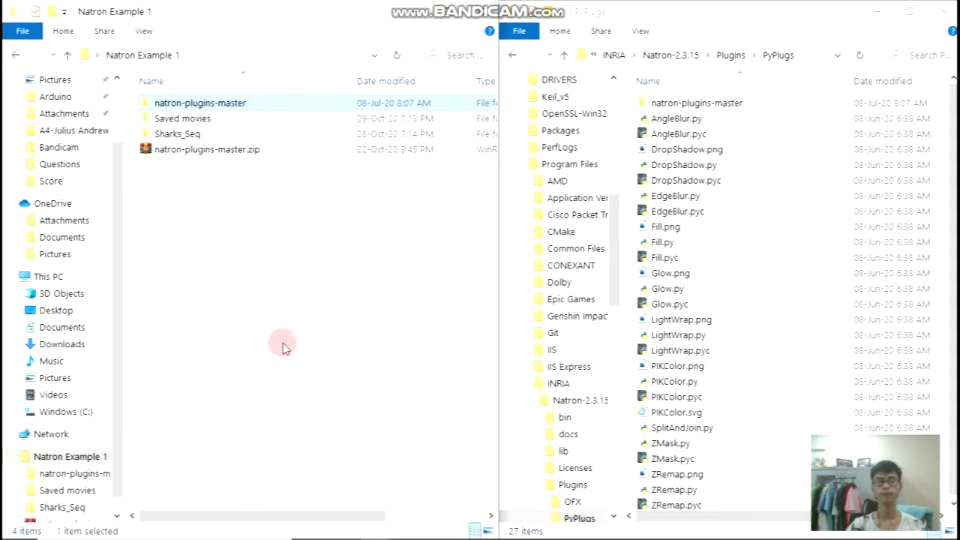
click(300, 297)
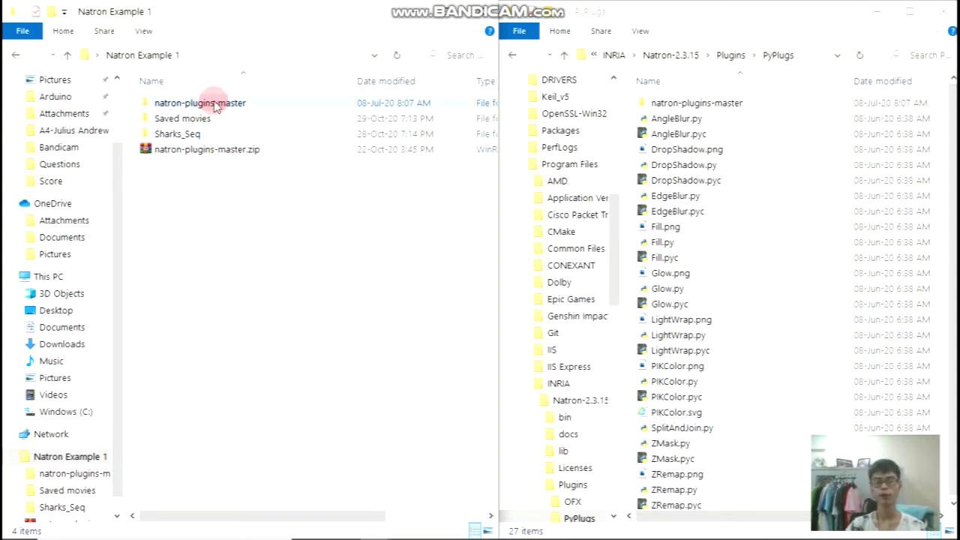
mouse_move(214, 107)
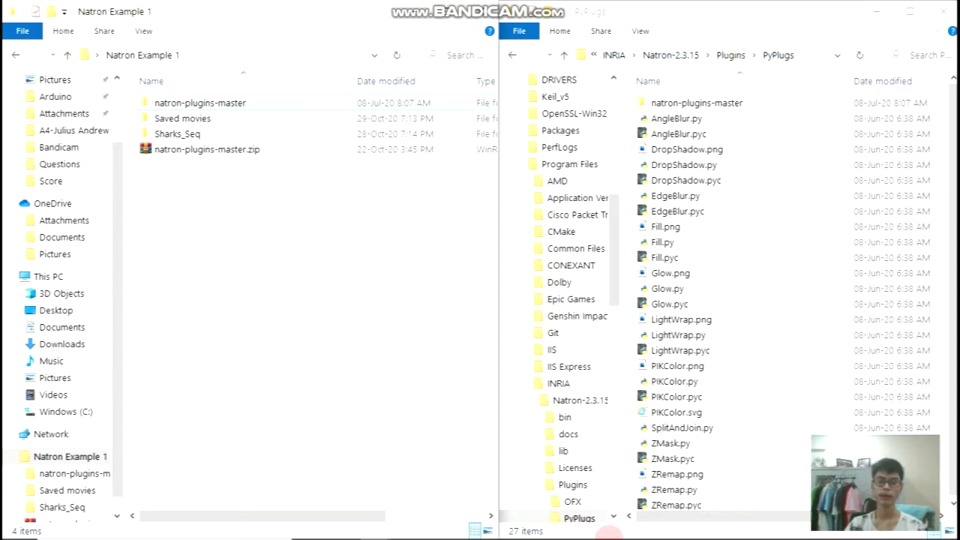
mouse_move(730, 530)
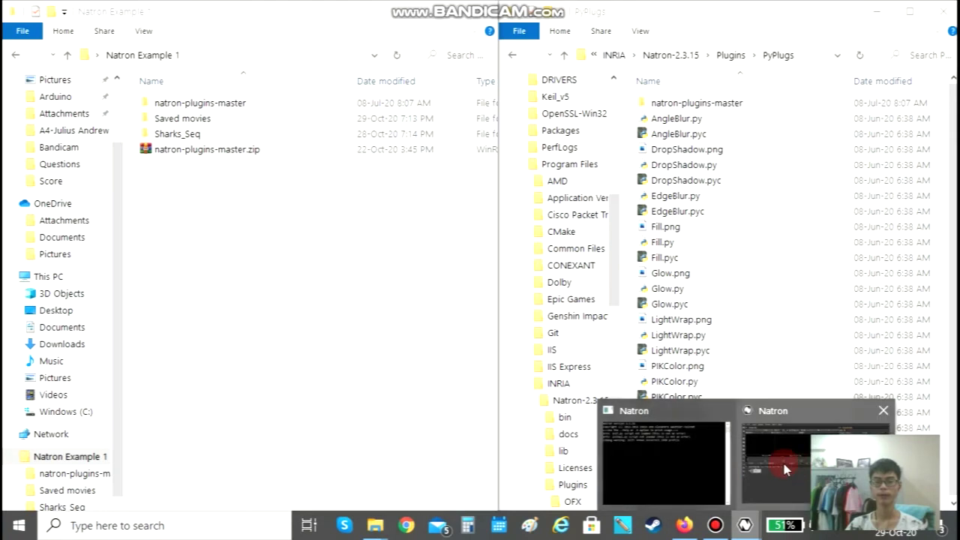
Check that the Preferences PyPlugs search path is Natron-2.3.15/Plugins/PyPlugs, then save the preferences
click(799, 457)
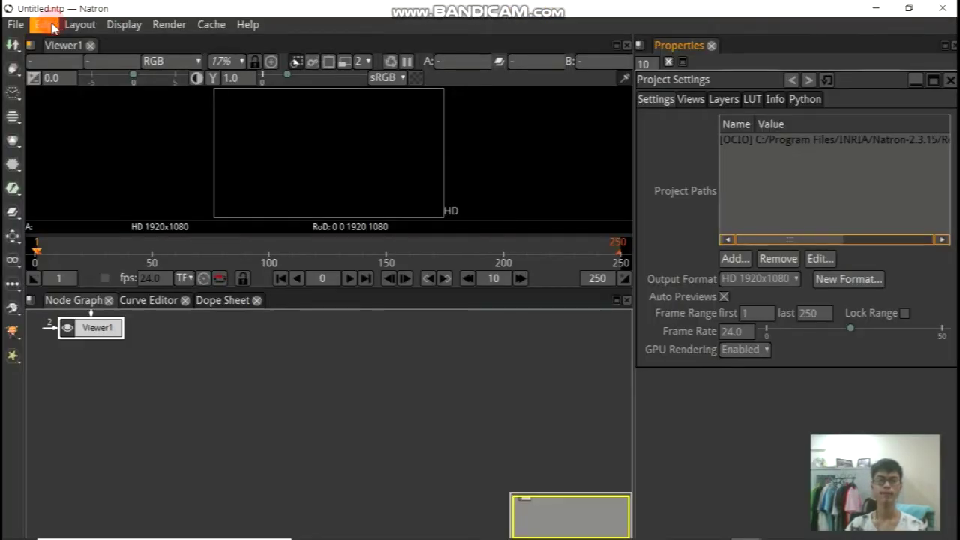
click(53, 27)
key(Escape)
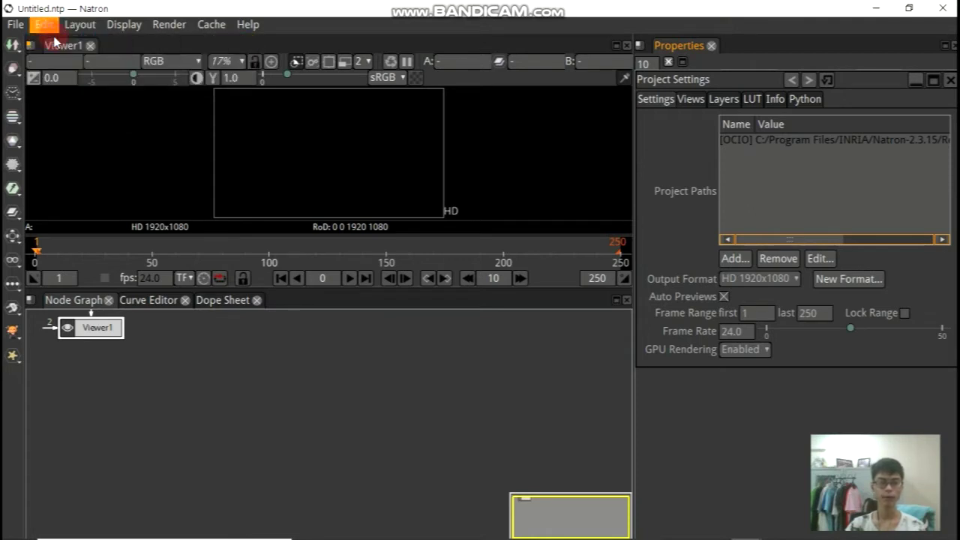
click(382, 196)
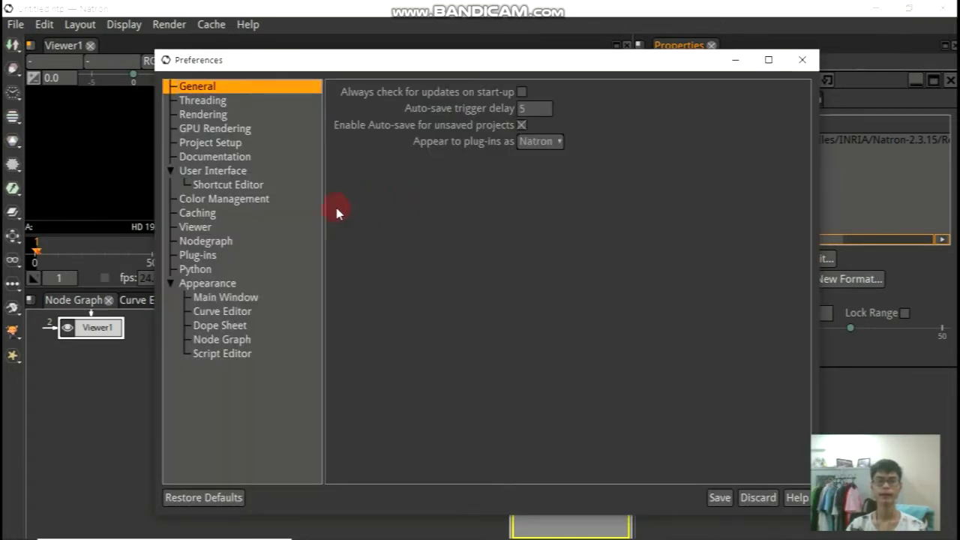
click(219, 253)
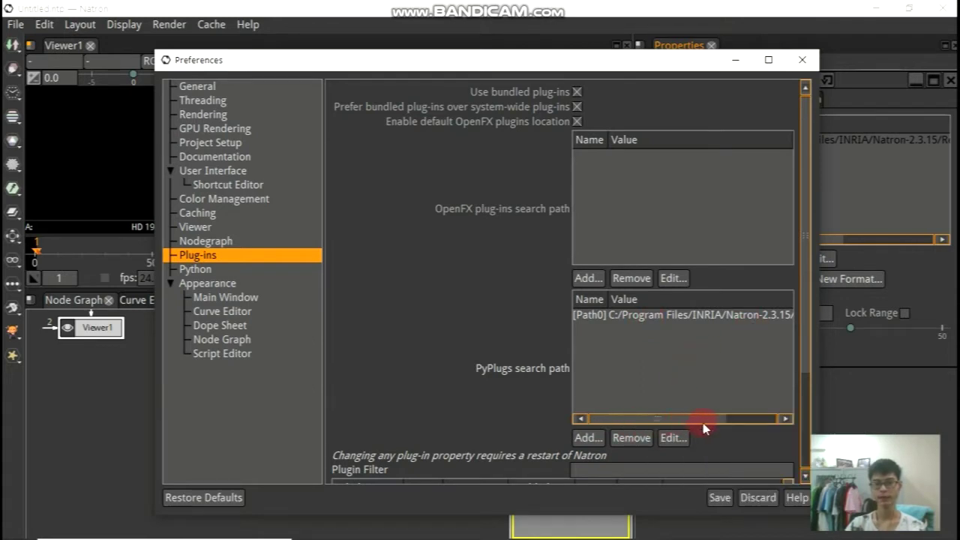
drag(698, 420, 771, 418)
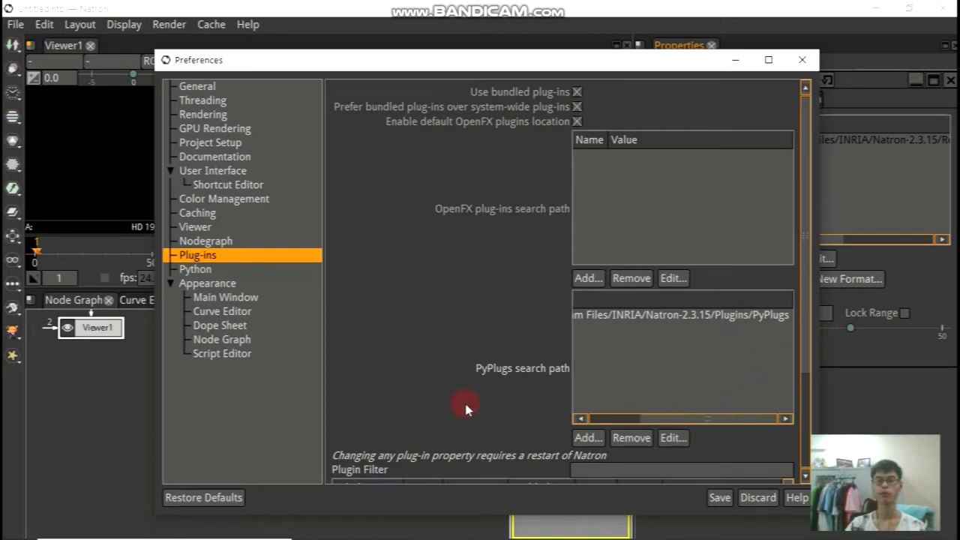
click(719, 497)
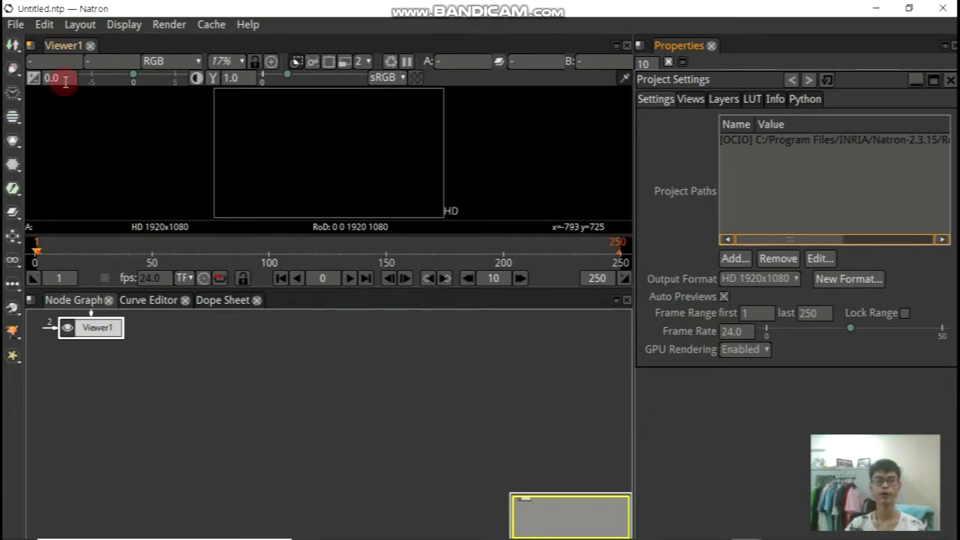
Drag Viewer1 lower in the Node Graph and zoom the graph in around it
click(64, 45)
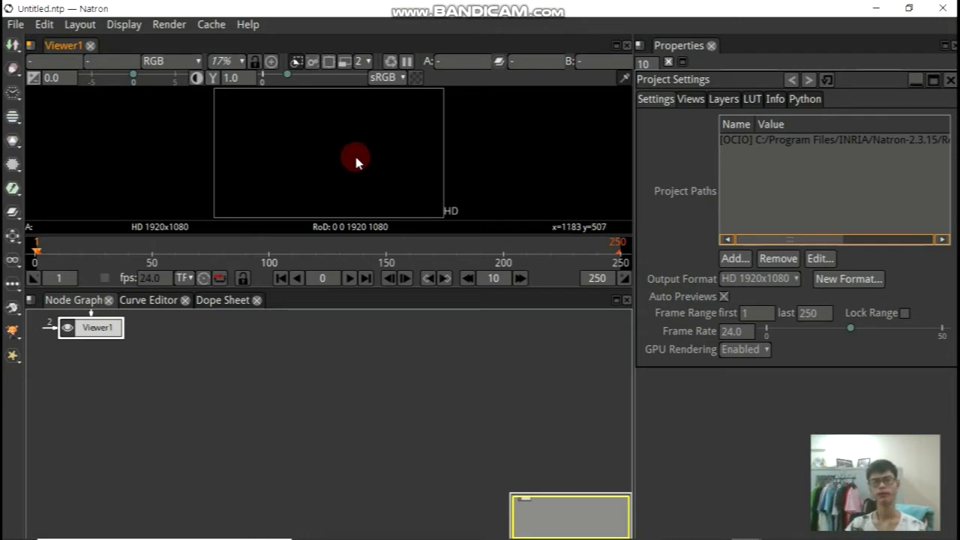
scroll(356, 159, down, 1)
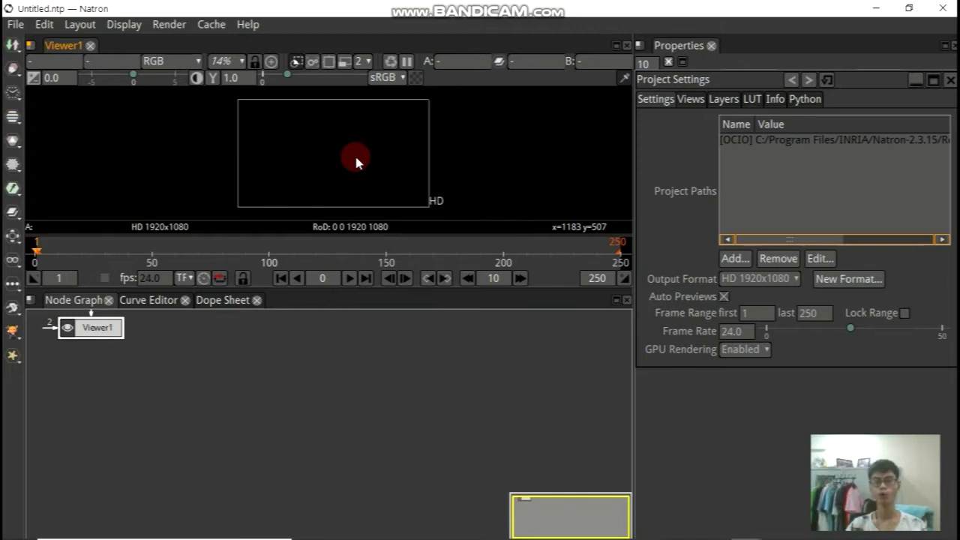
drag(332, 155, 341, 157)
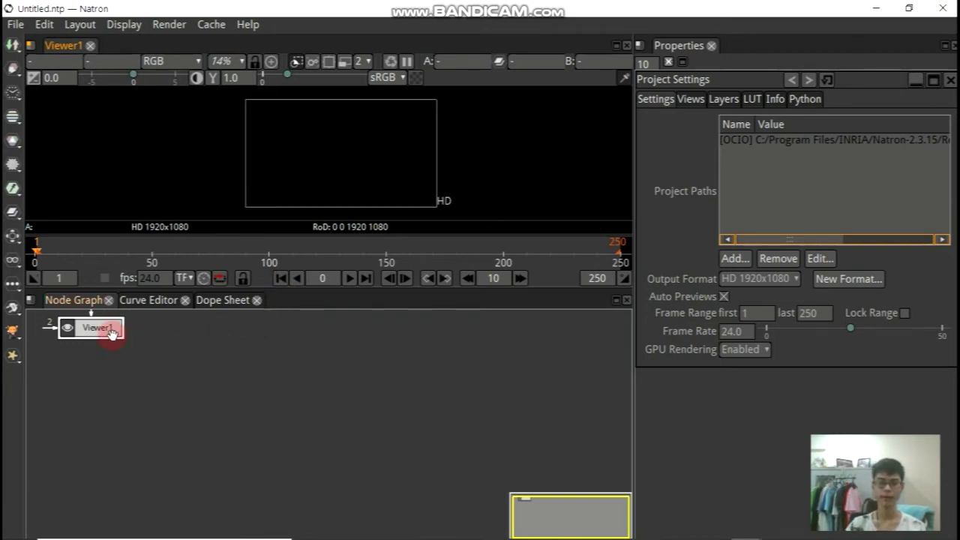
mouse_move(105, 336)
mouse_down()
mouse_move(358, 476)
mouse_move(344, 427)
mouse_up()
scroll(305, 464, up, 5)
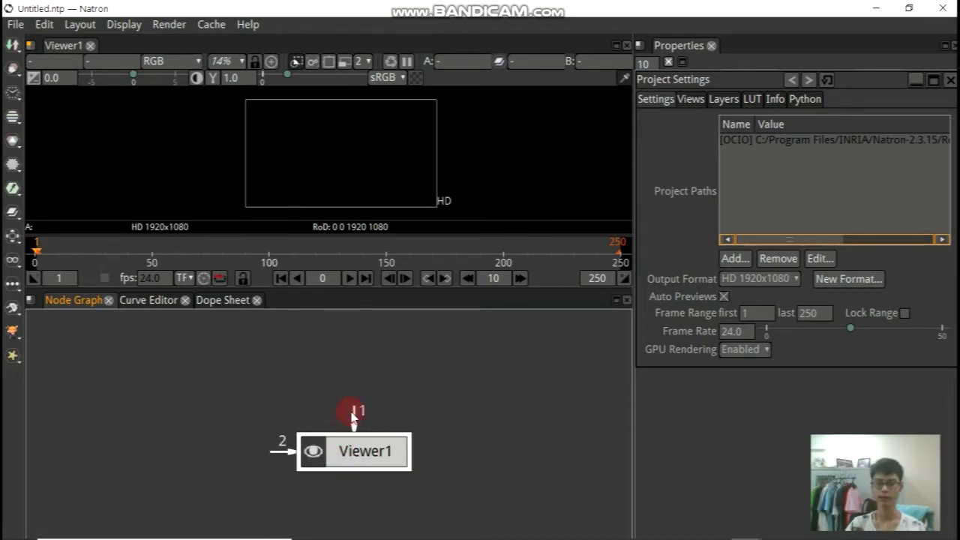
mouse_move(355, 409)
mouse_down()
mouse_move(412, 346)
mouse_move(310, 327)
mouse_up()
drag(364, 437, 362, 449)
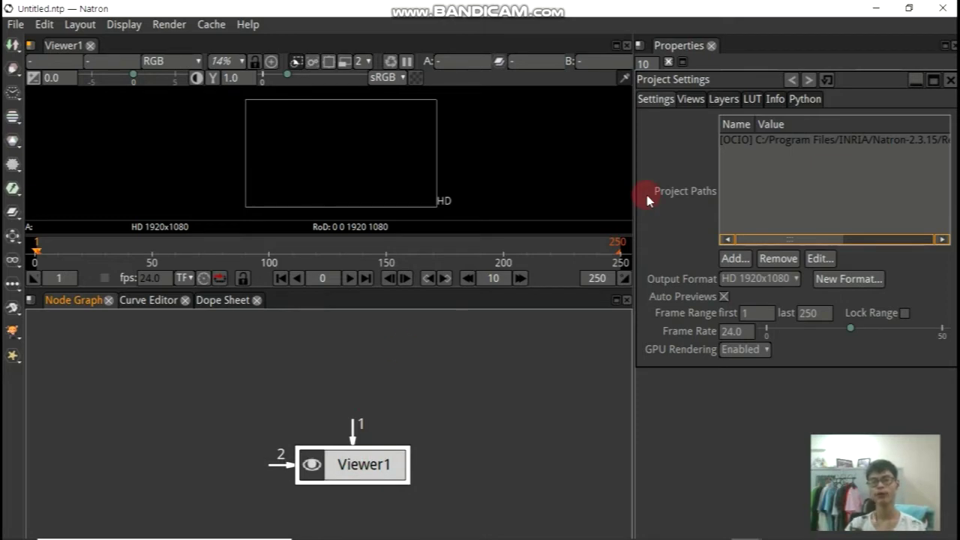
Choose HD 1920x1080 as the project output format, keeping the frame rate at 24
click(676, 150)
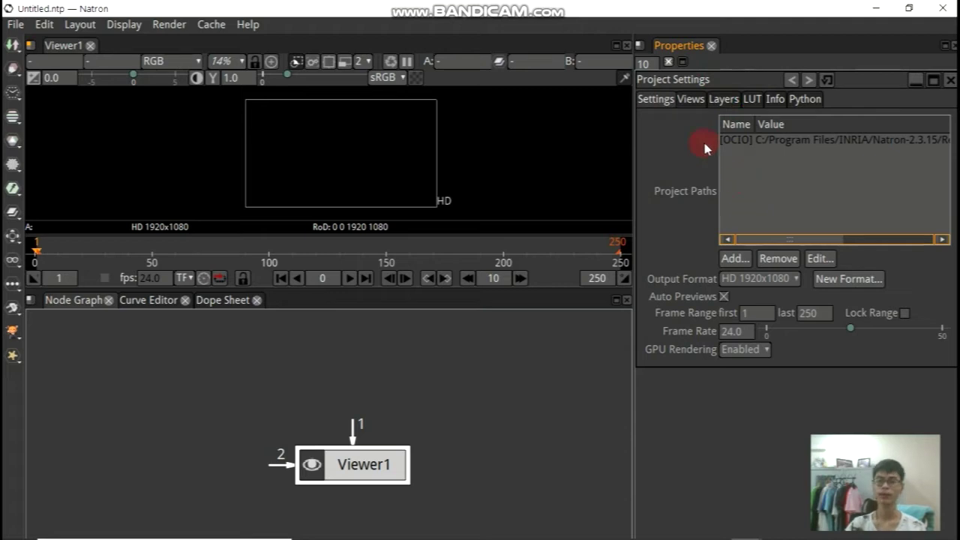
click(740, 283)
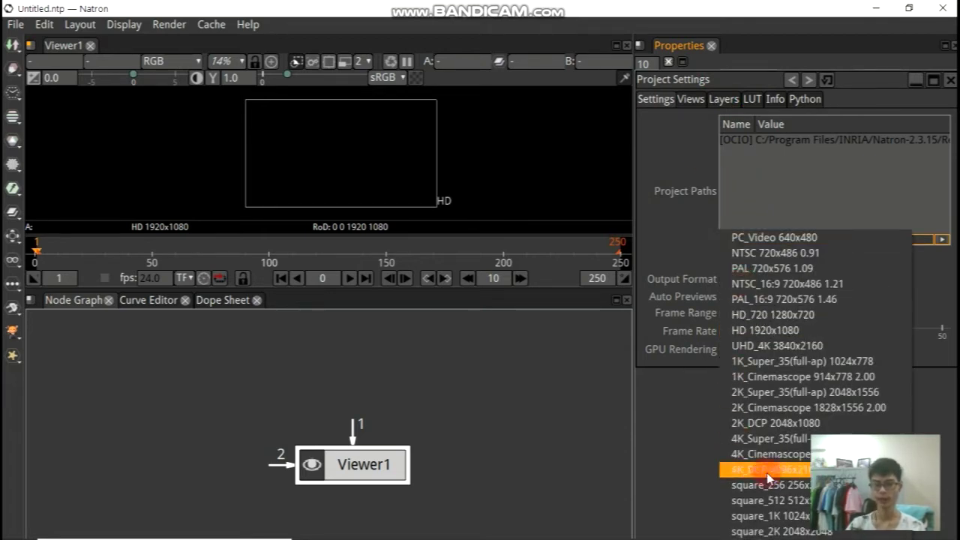
click(803, 330)
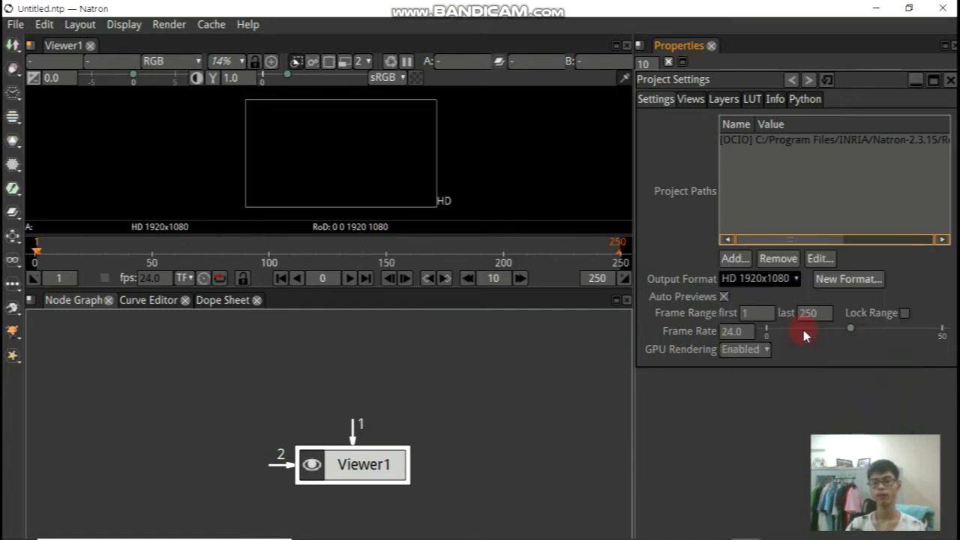
double_click(753, 331)
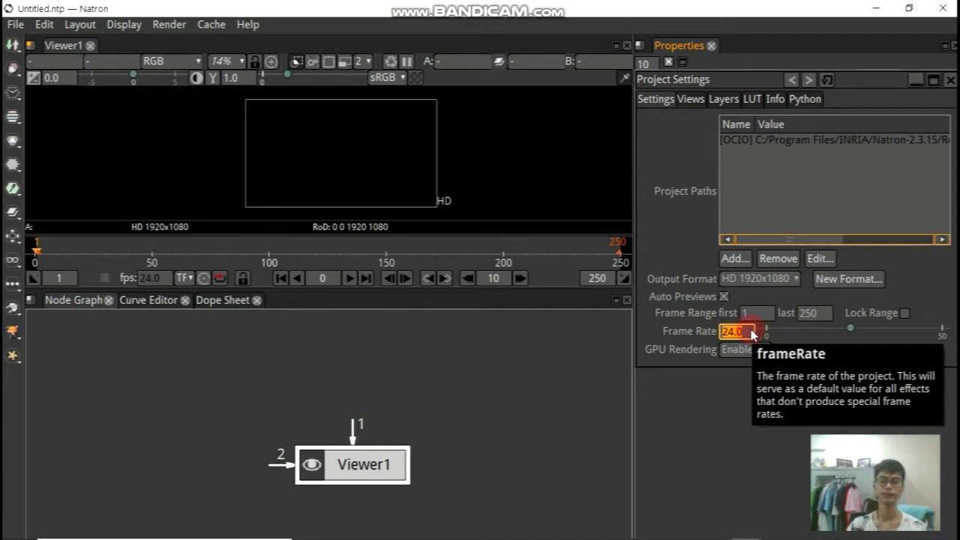
click(312, 386)
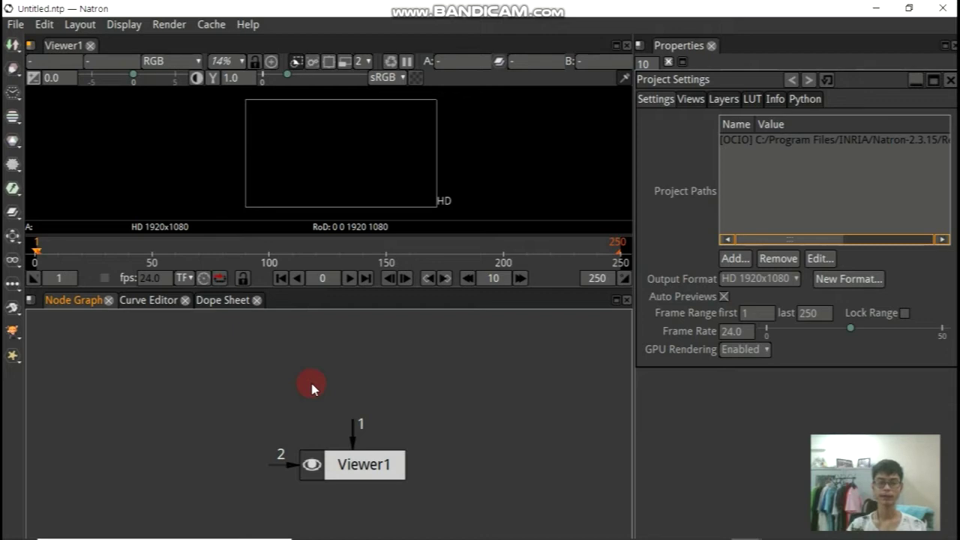
Add a CheckerBoard node from the right-click node menu
right_click(311, 383)
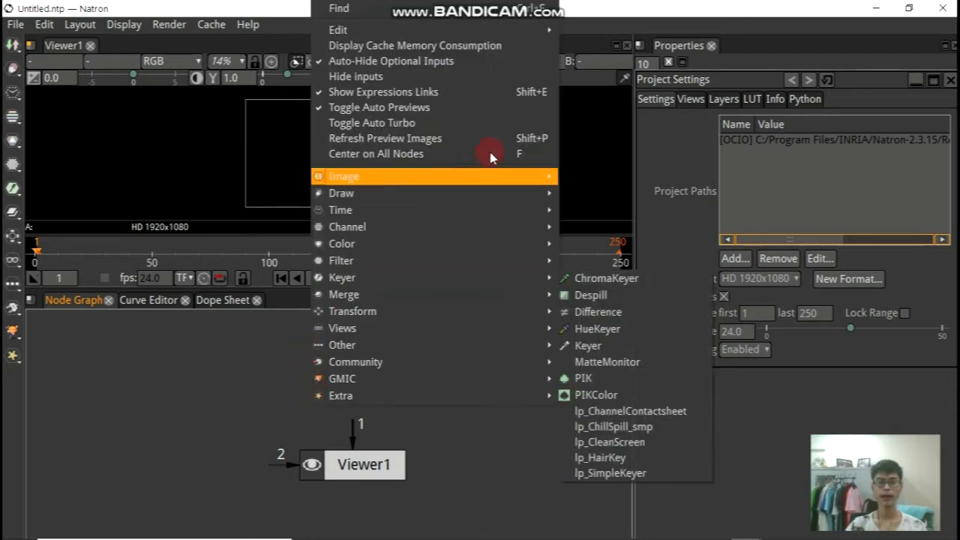
mouse_move(475, 180)
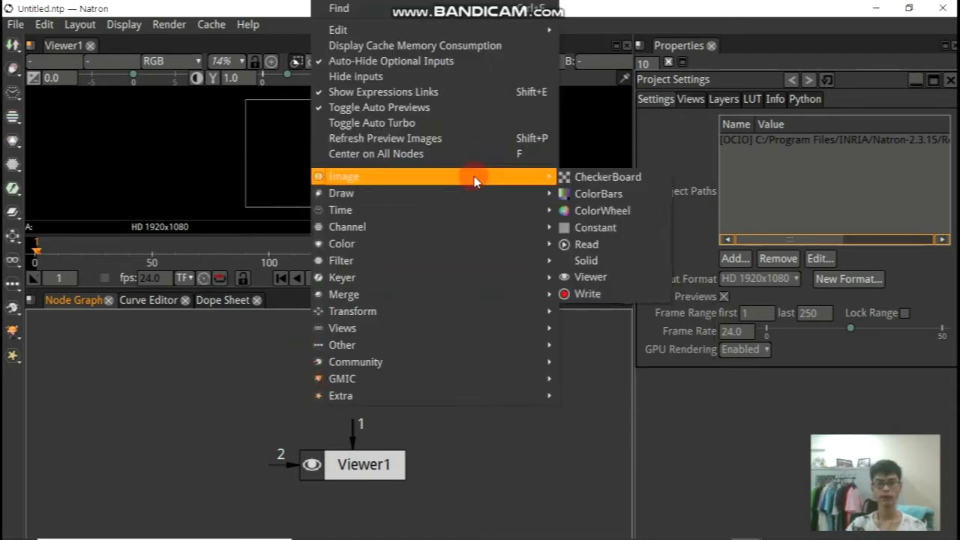
click(631, 177)
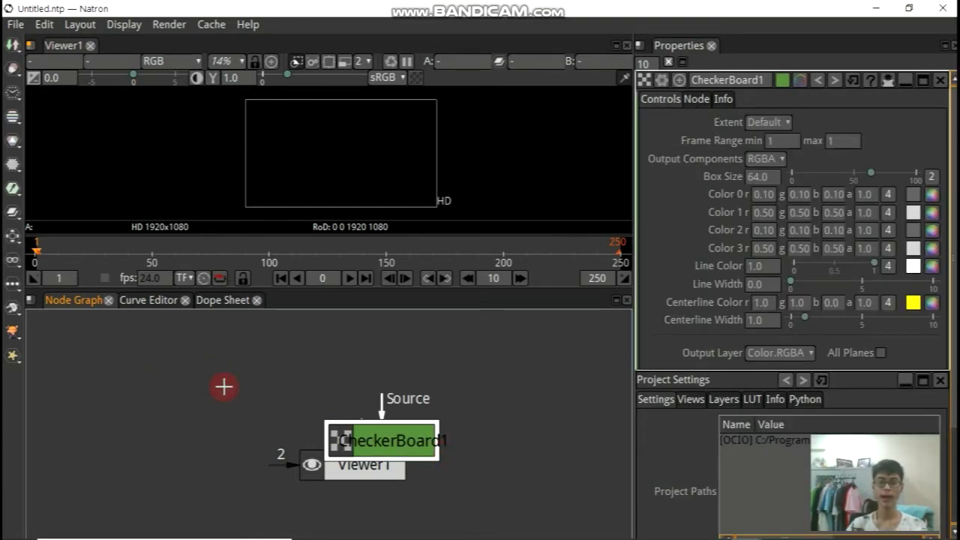
Add a ColorWheel node with Tab, place it beside CheckerBoard1 and remove the accidental link
key(Tab)
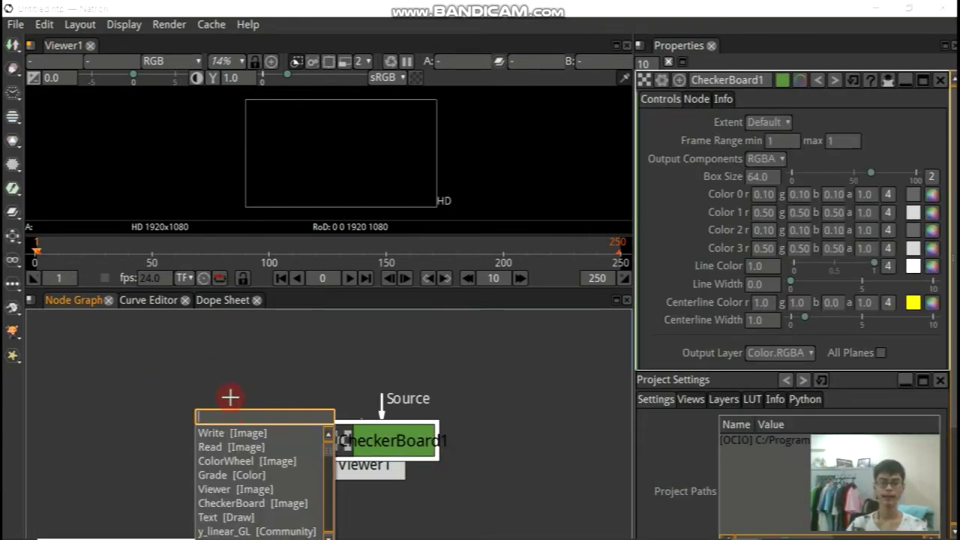
click(238, 462)
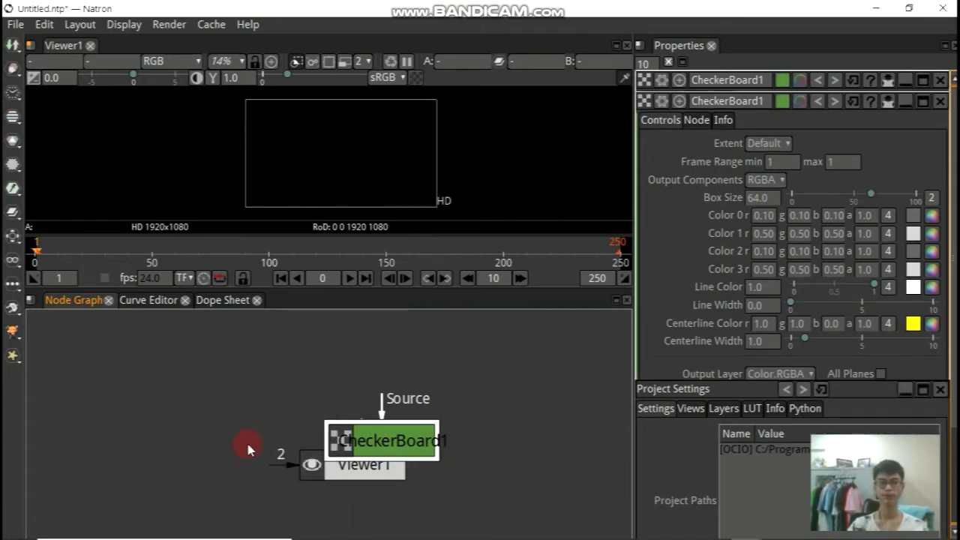
drag(399, 497, 228, 377)
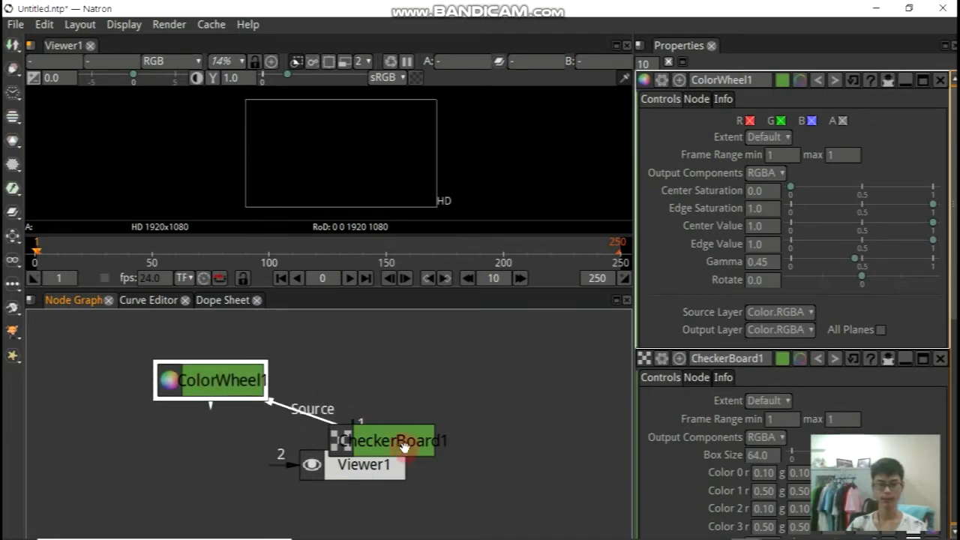
mouse_move(409, 441)
mouse_down()
mouse_move(433, 361)
mouse_move(433, 383)
mouse_up()
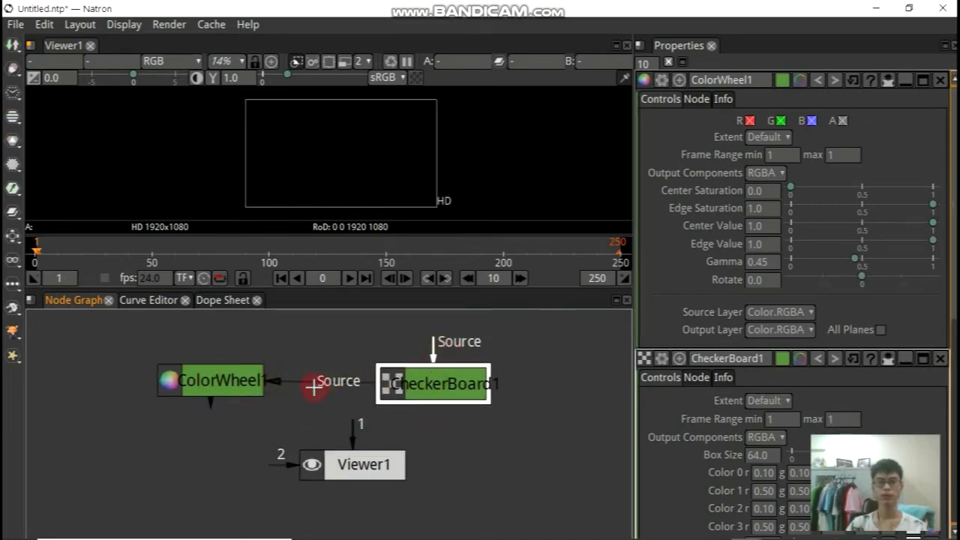
drag(291, 377, 293, 409)
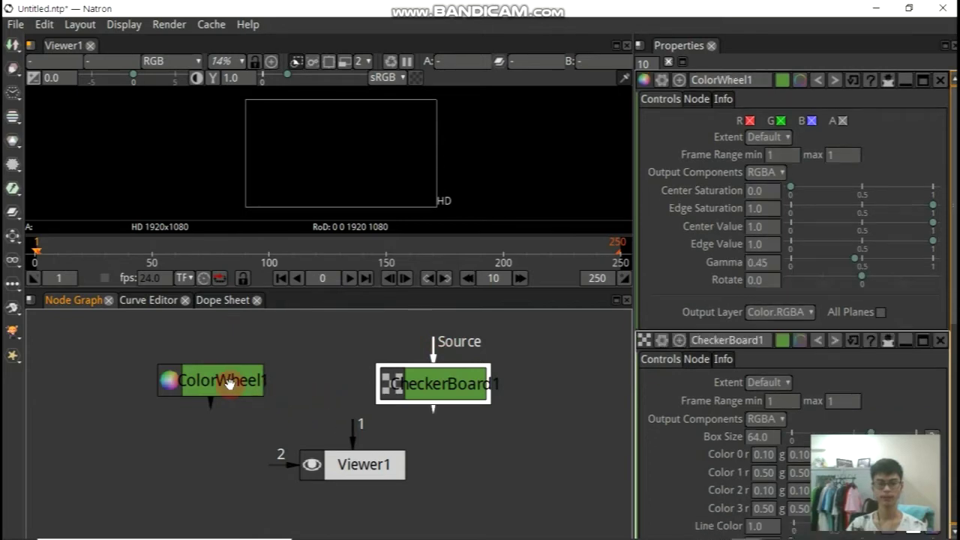
drag(225, 384, 185, 377)
drag(374, 383, 346, 383)
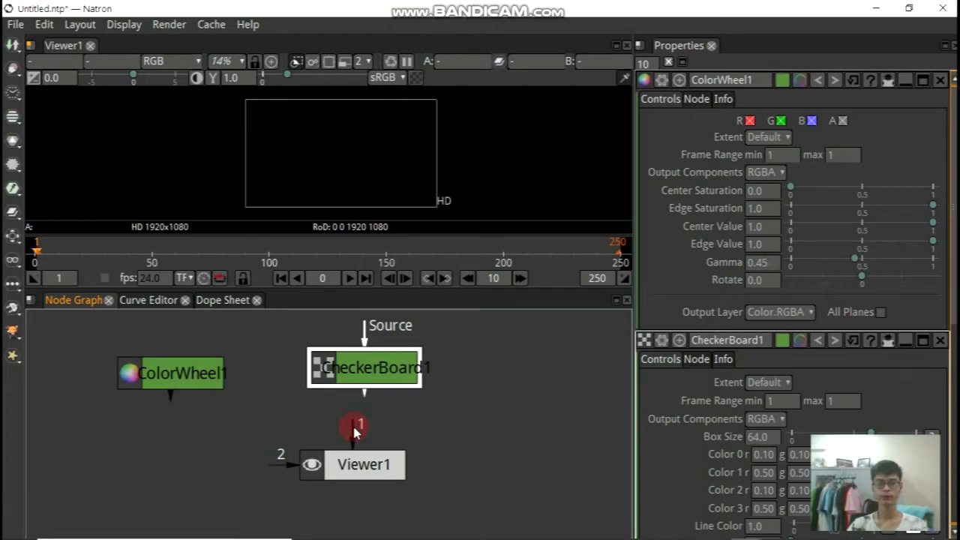
Connect CheckerBoard1 to Viewer1's input 1 so the checkerboard pattern displays
drag(355, 429, 364, 395)
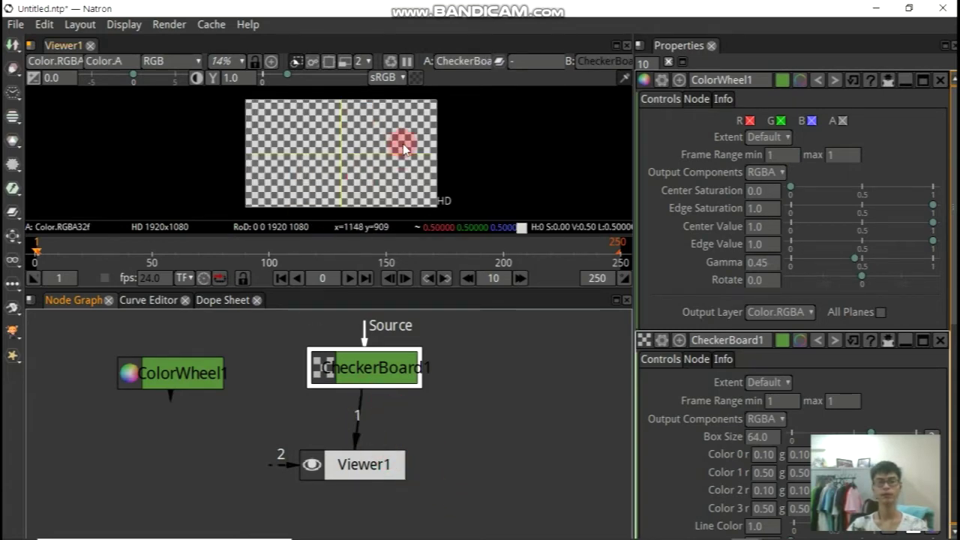
scroll(337, 158, up, 2)
scroll(338, 159, up, 3)
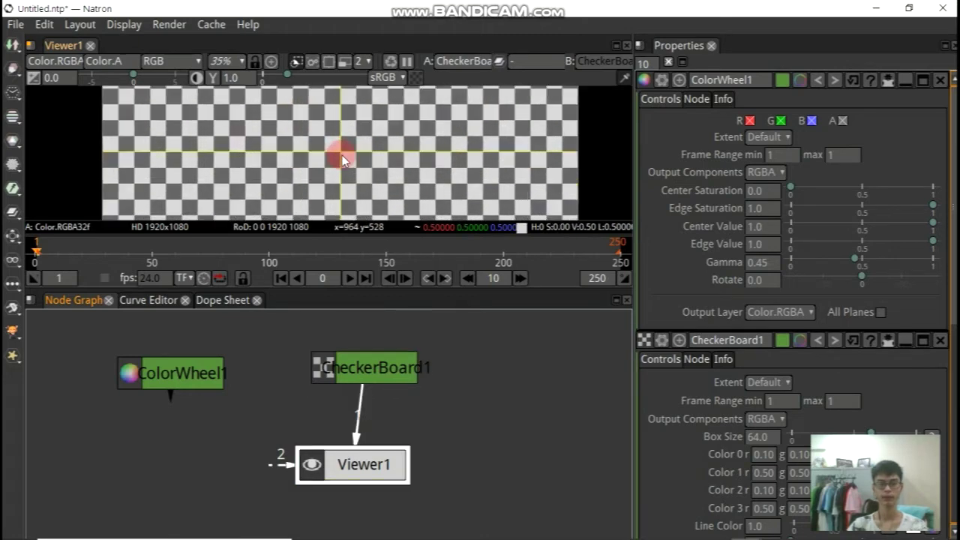
scroll(343, 161, down, 4)
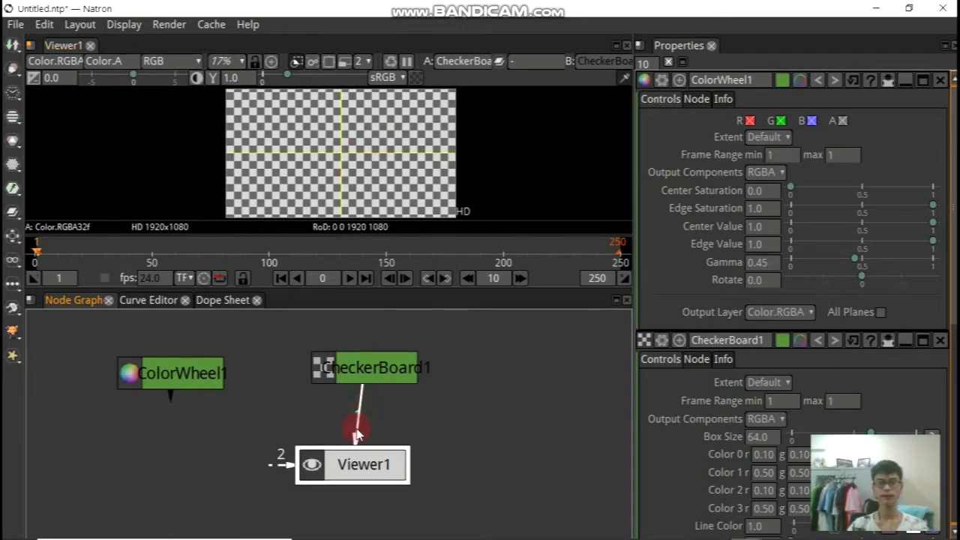
drag(357, 433, 358, 437)
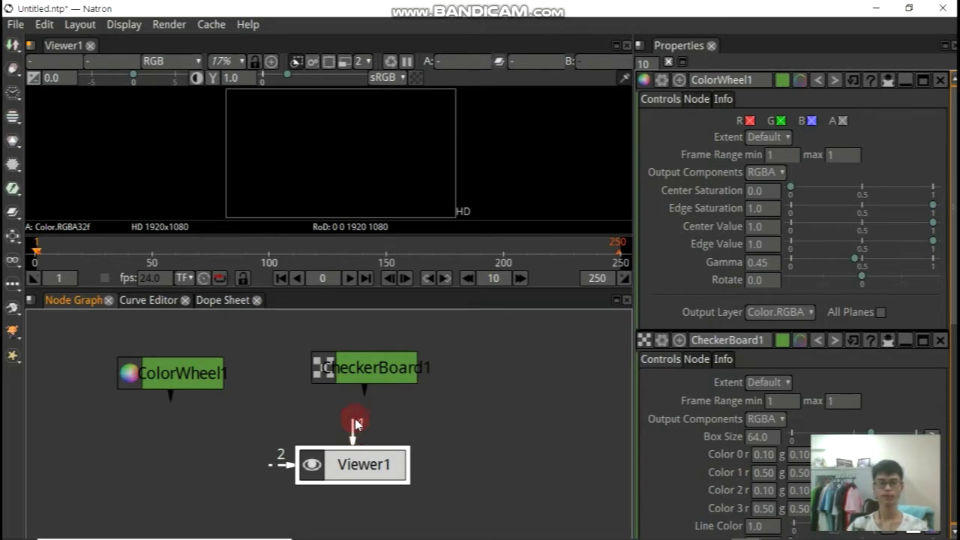
click(378, 367)
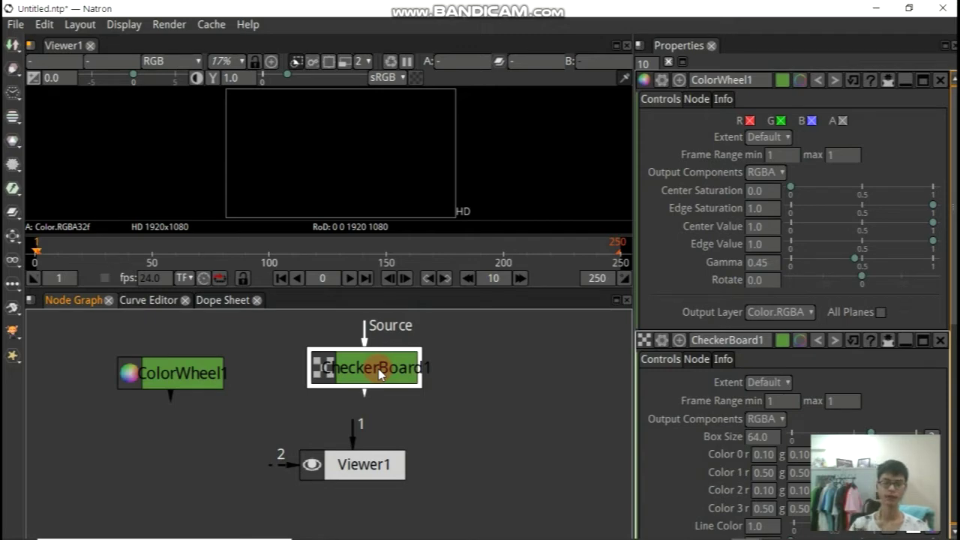
key(1)
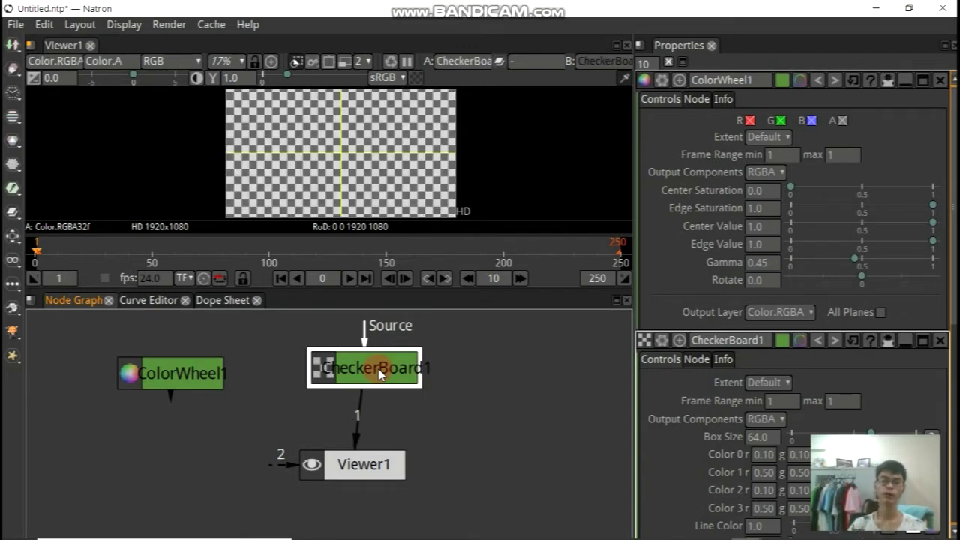
Select ColorWheel1 and connect it to Viewer1 as input 3 to show the colour wheel
mouse_move(273, 456)
mouse_down()
mouse_move(283, 455)
mouse_move(191, 379)
mouse_up()
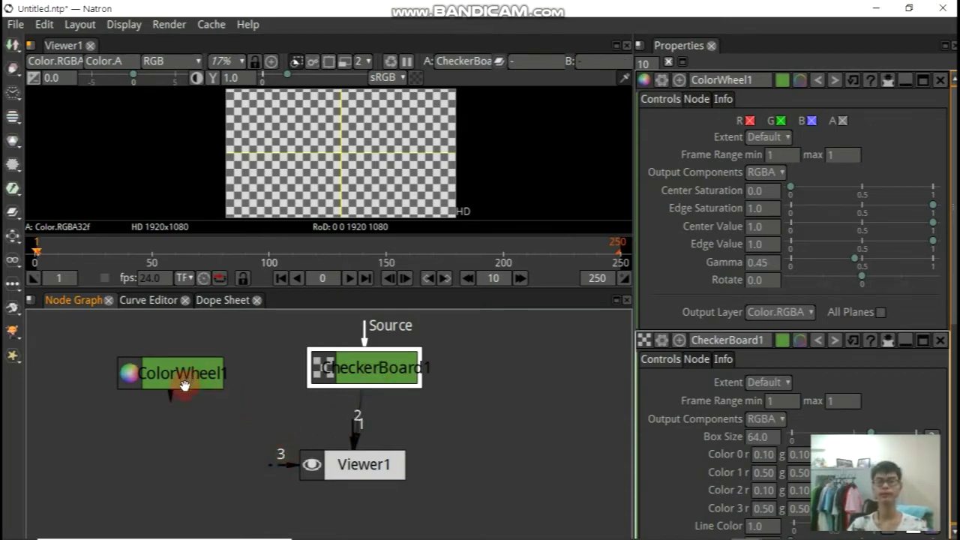
click(192, 378)
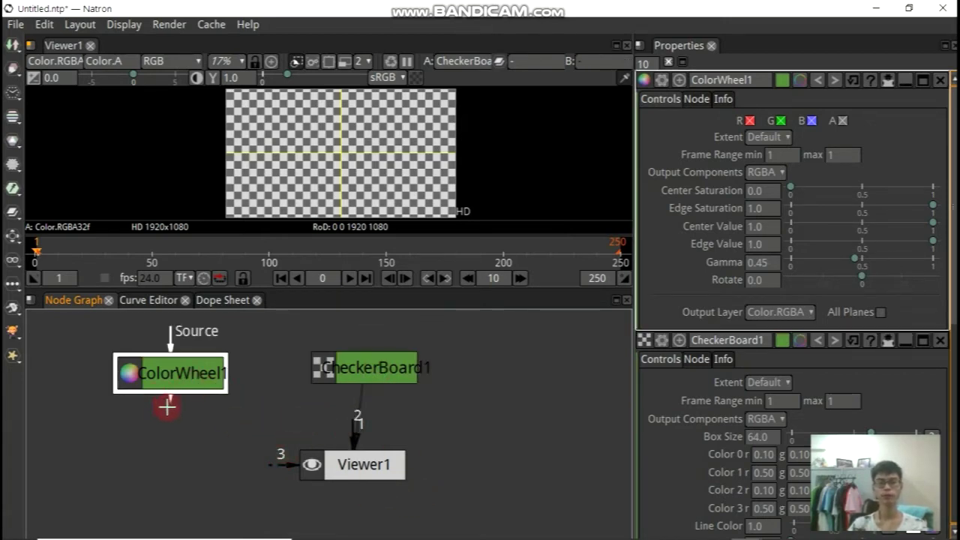
key(3)
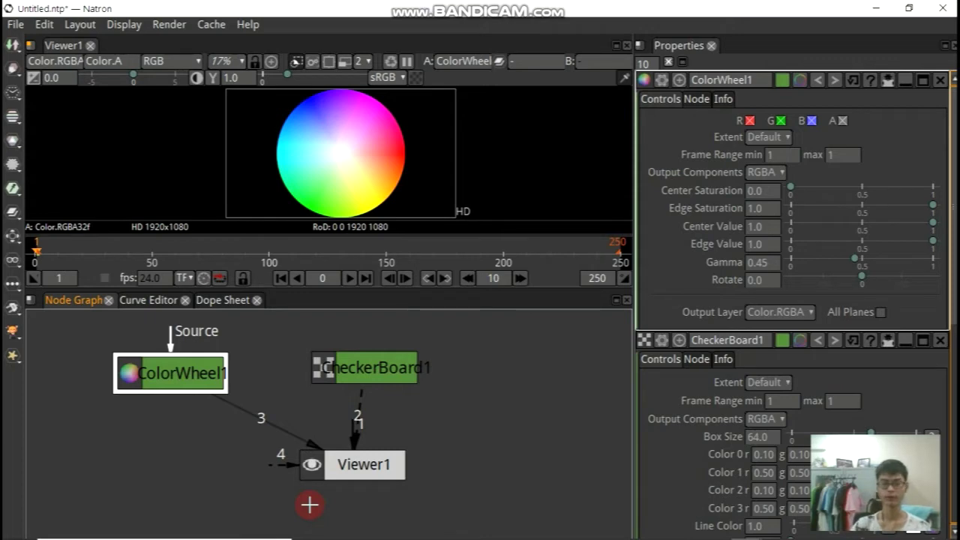
click(366, 370)
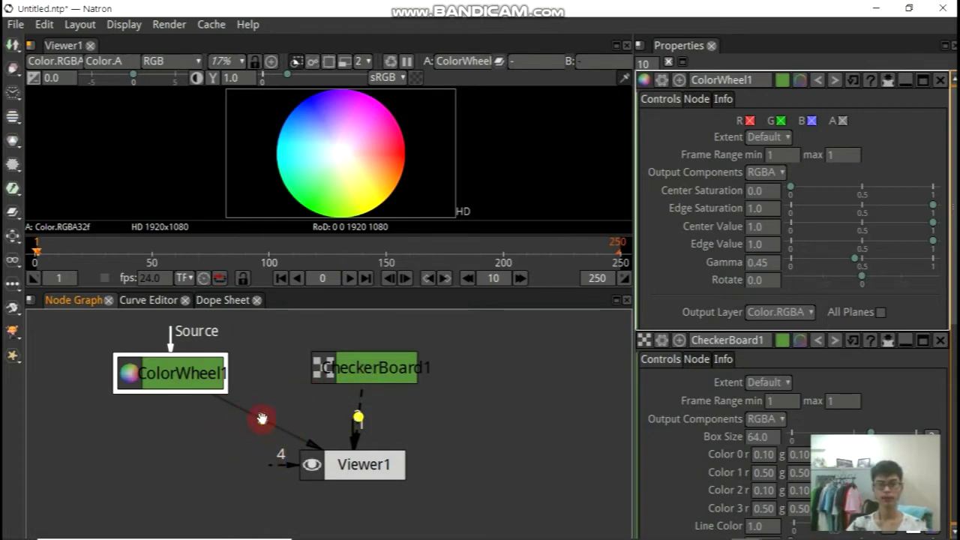
drag(262, 418, 170, 462)
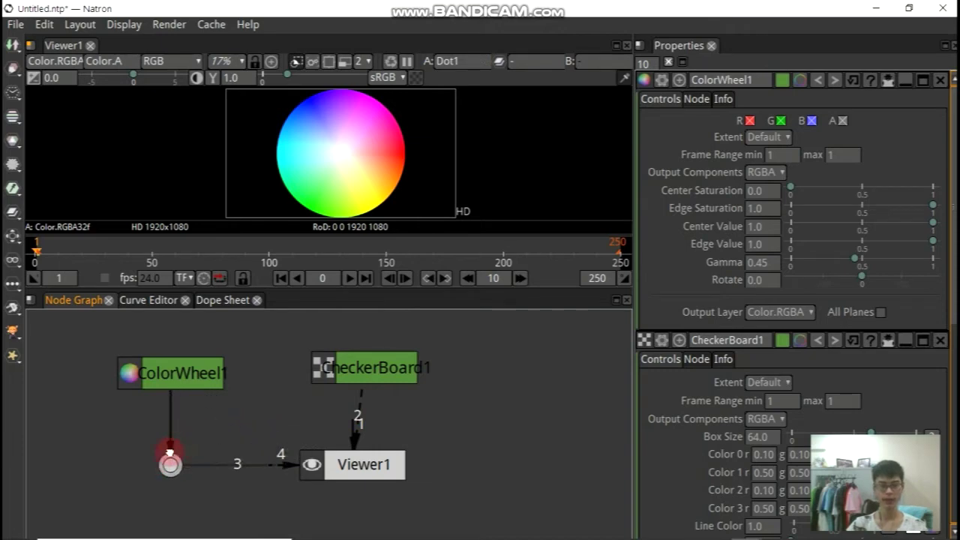
click(256, 432)
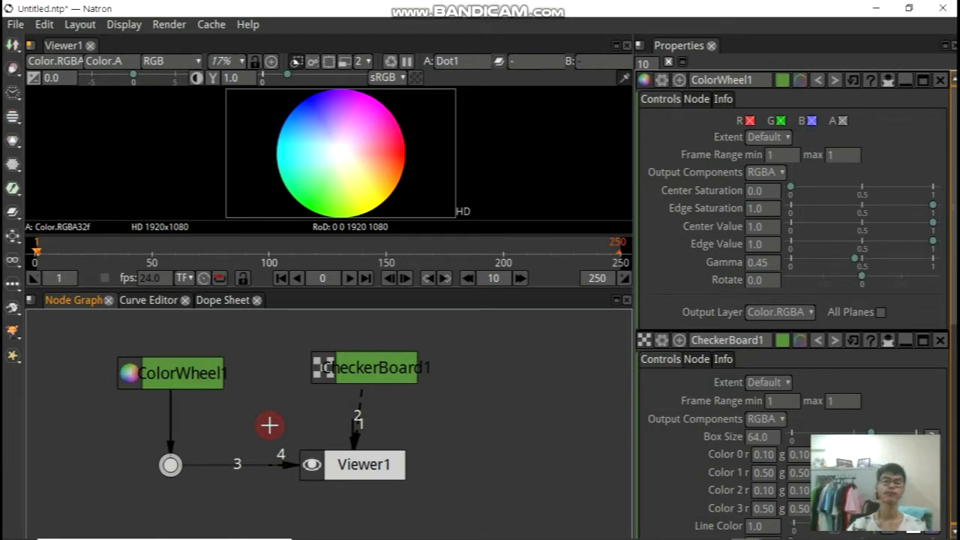
drag(381, 366, 375, 366)
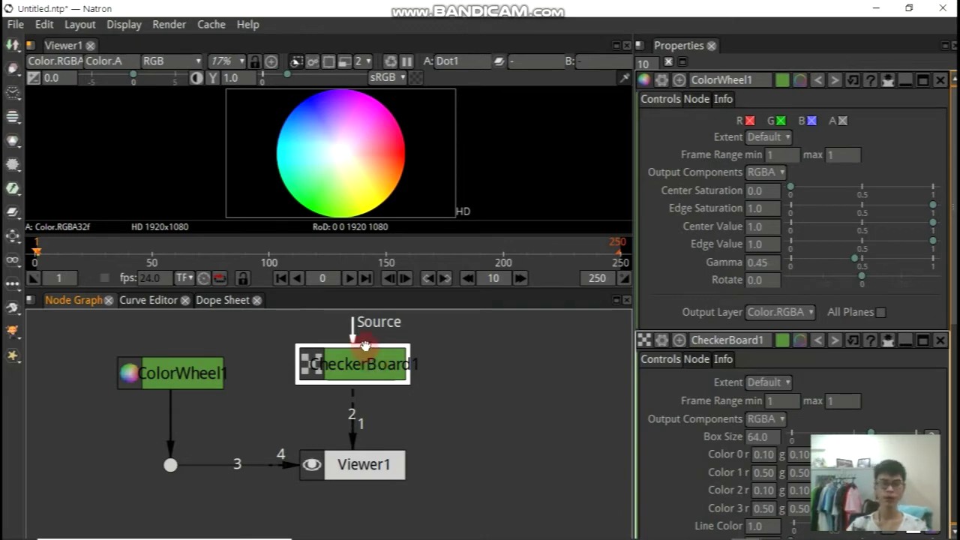
click(200, 374)
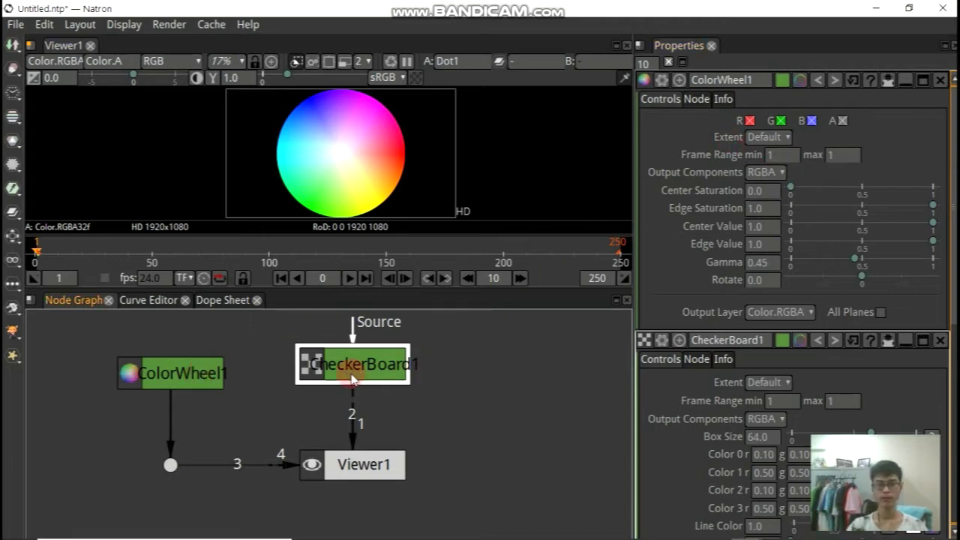
click(215, 371)
click(367, 364)
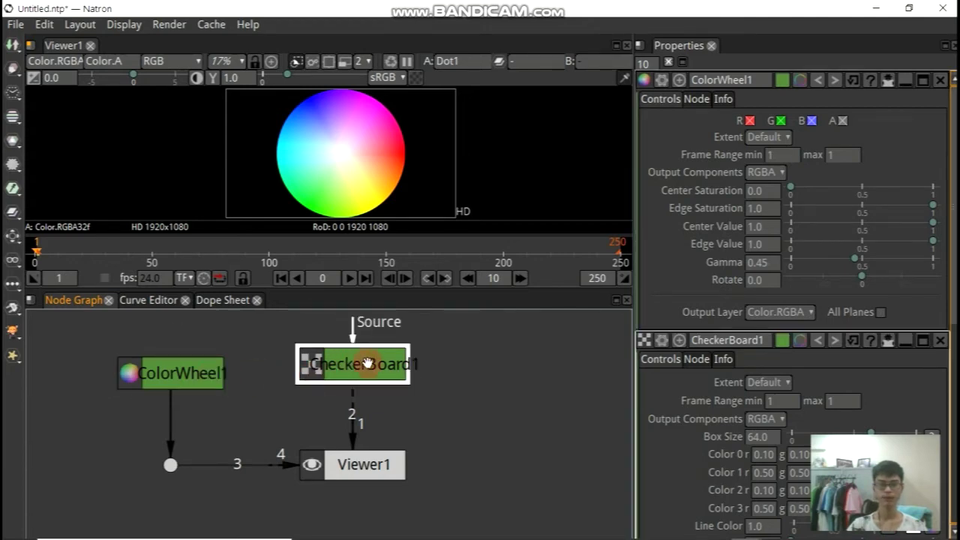
click(362, 466)
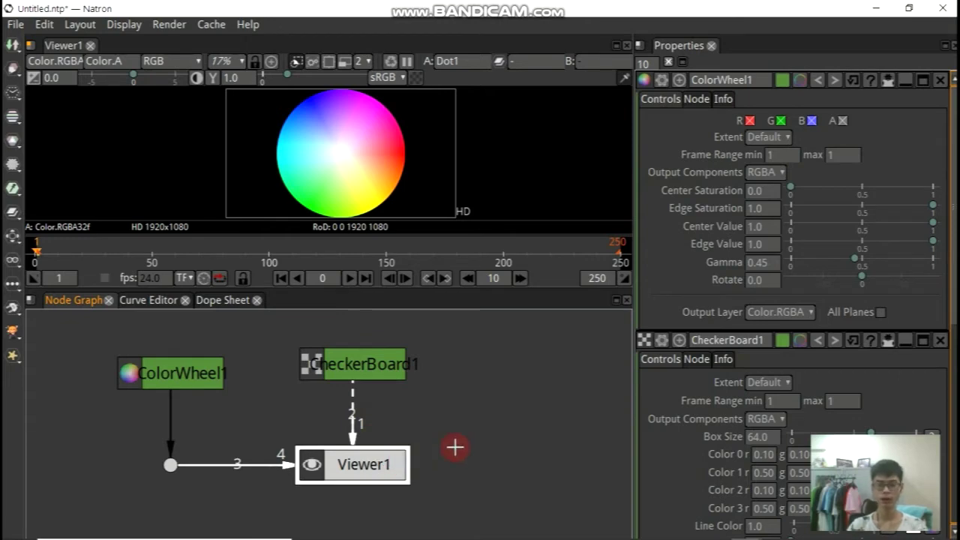
key(1)
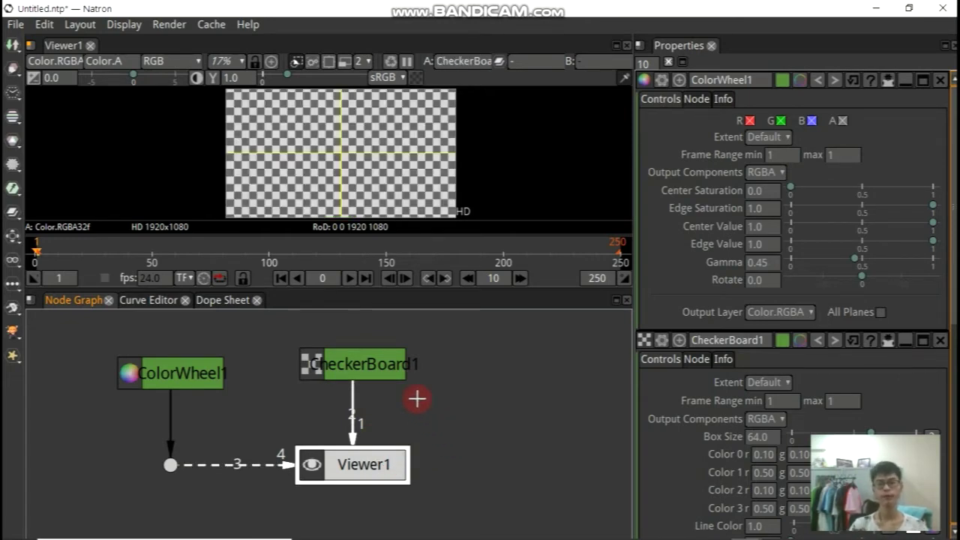
key(3)
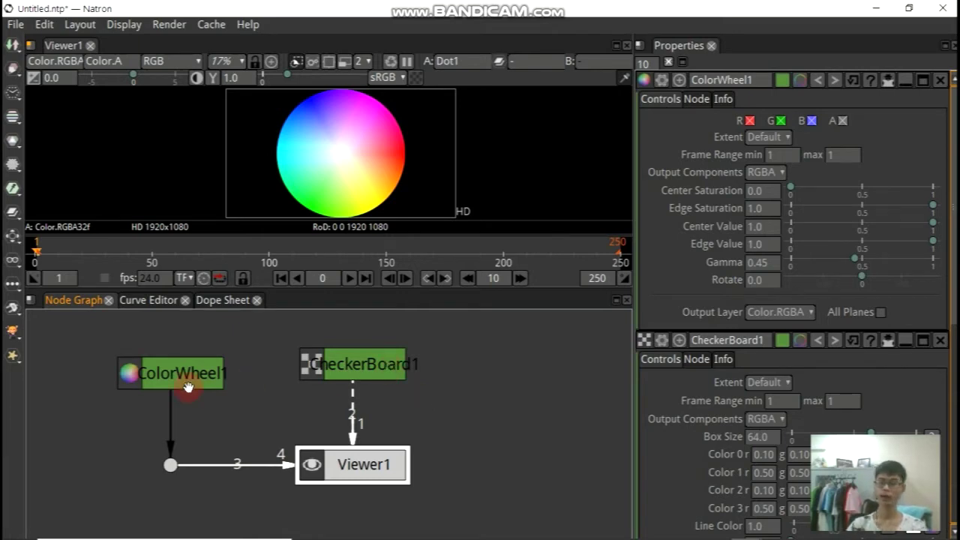
Set ColorWheel1 Center Saturation 0.285, Edge Saturation 0.877, Edge Value 0.128 and Rotate 81
click(834, 191)
mouse_move(828, 205)
mouse_down()
mouse_move(872, 228)
mouse_move(808, 242)
mouse_up()
drag(863, 276, 892, 280)
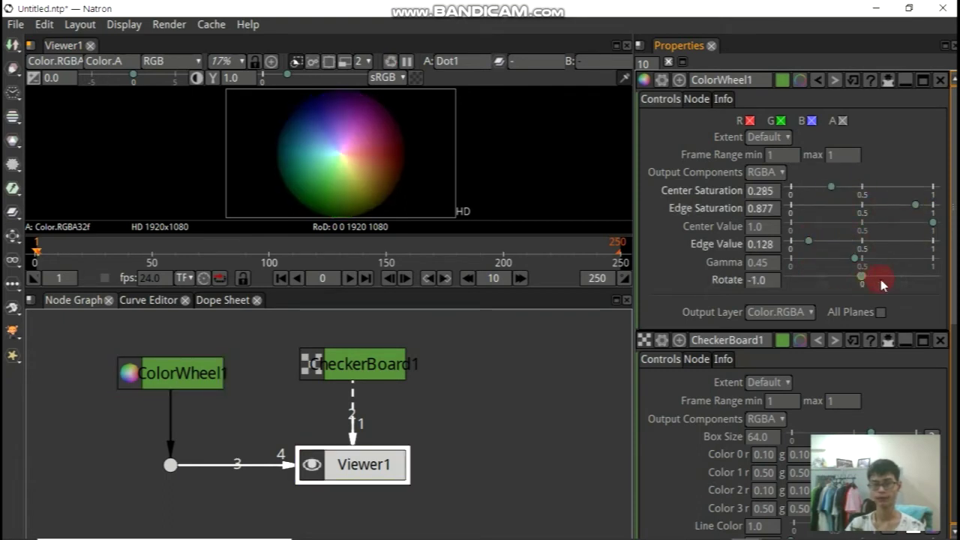
click(278, 117)
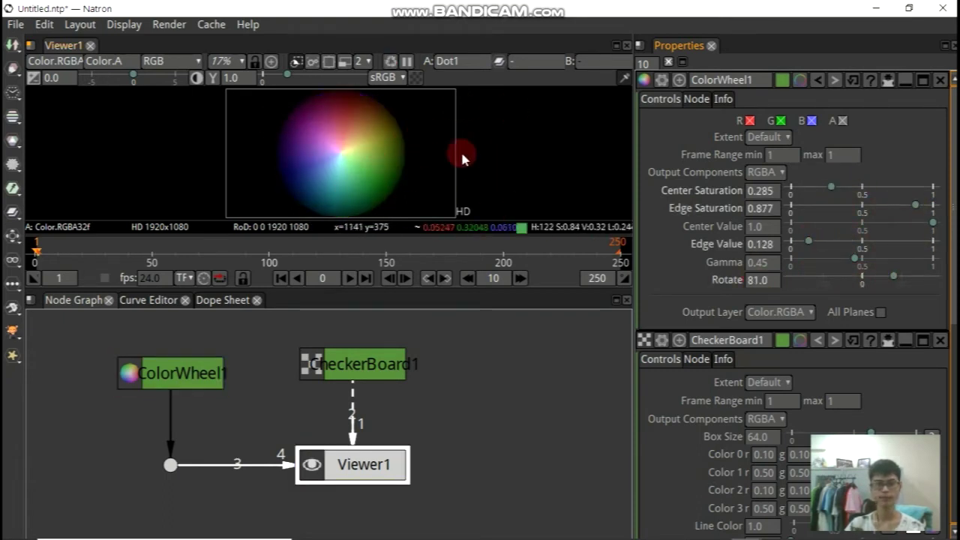
click(307, 158)
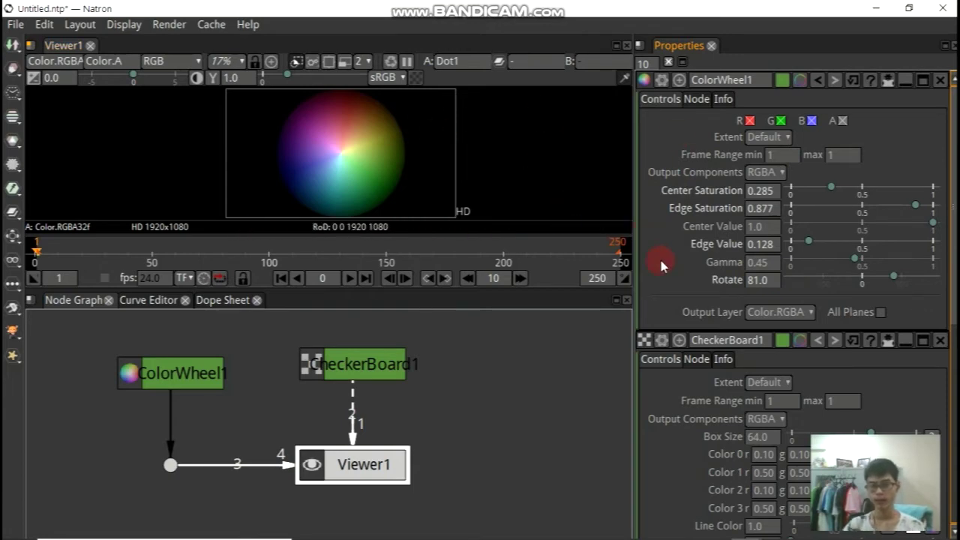
scroll(688, 300, down, 3)
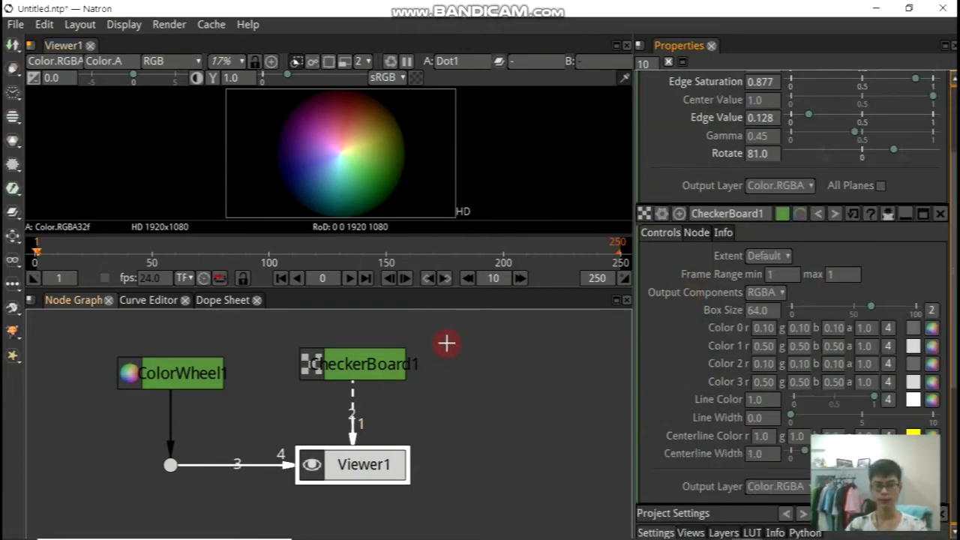
View the checkerboard and turn Colors 0 and 1 into grey values, Color 1 at 0.3080
key(1)
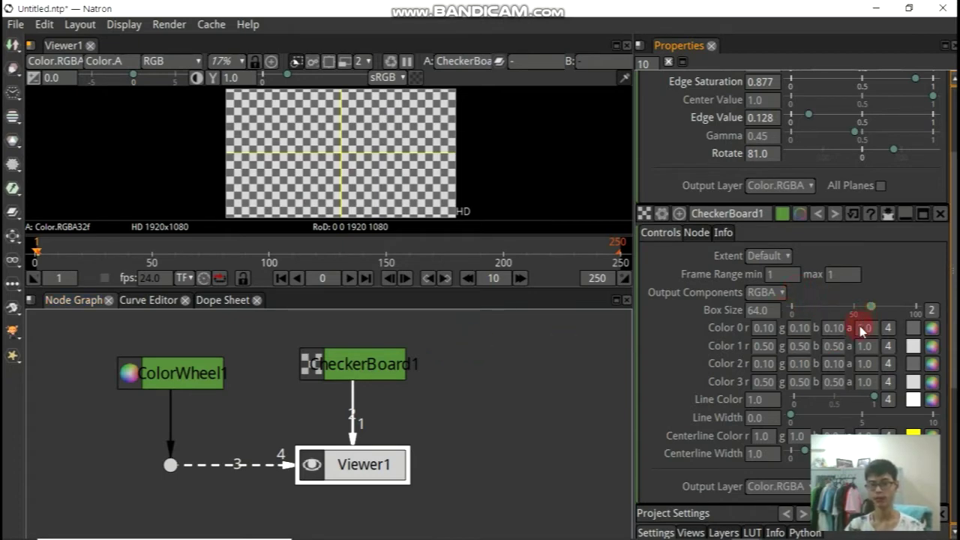
click(910, 327)
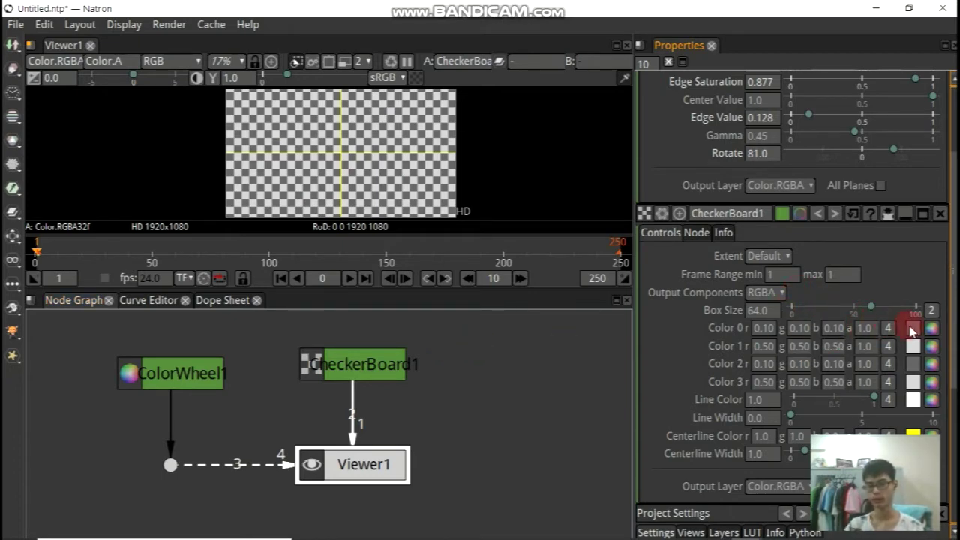
click(889, 328)
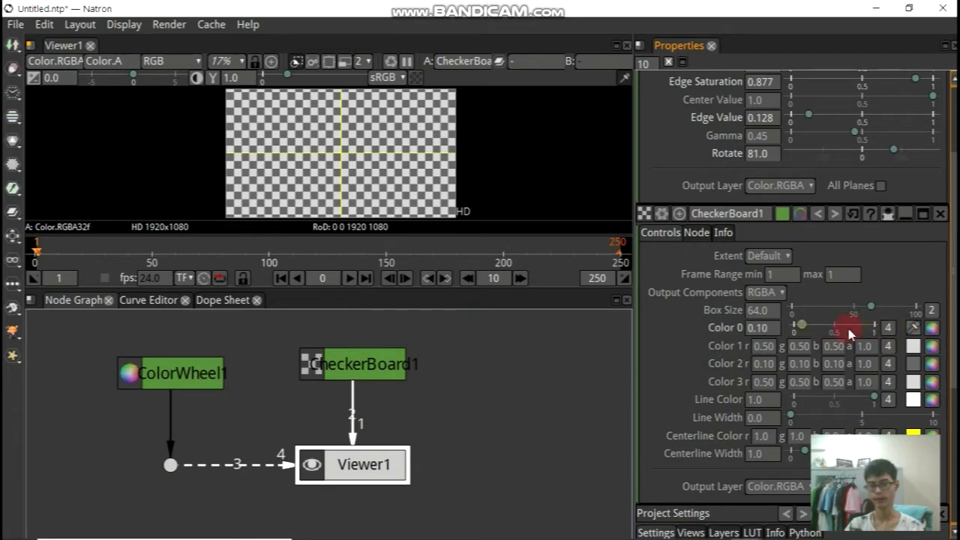
mouse_move(848, 332)
mouse_down()
mouse_move(829, 330)
mouse_move(874, 327)
mouse_move(820, 352)
mouse_up()
click(887, 345)
Make Color 2 a single grey of 0.9280 and Color 3 a single grey of 0.430
click(887, 364)
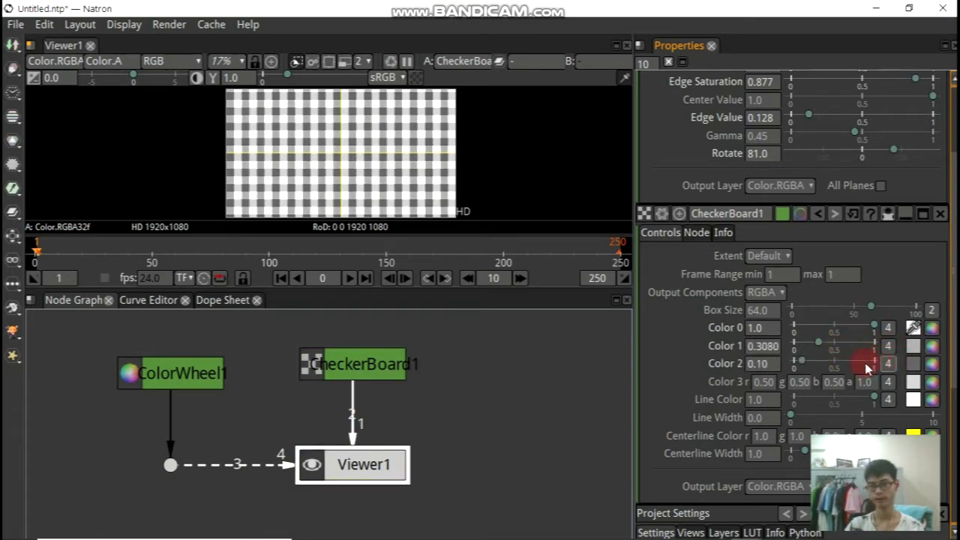
click(869, 363)
click(887, 381)
click(828, 381)
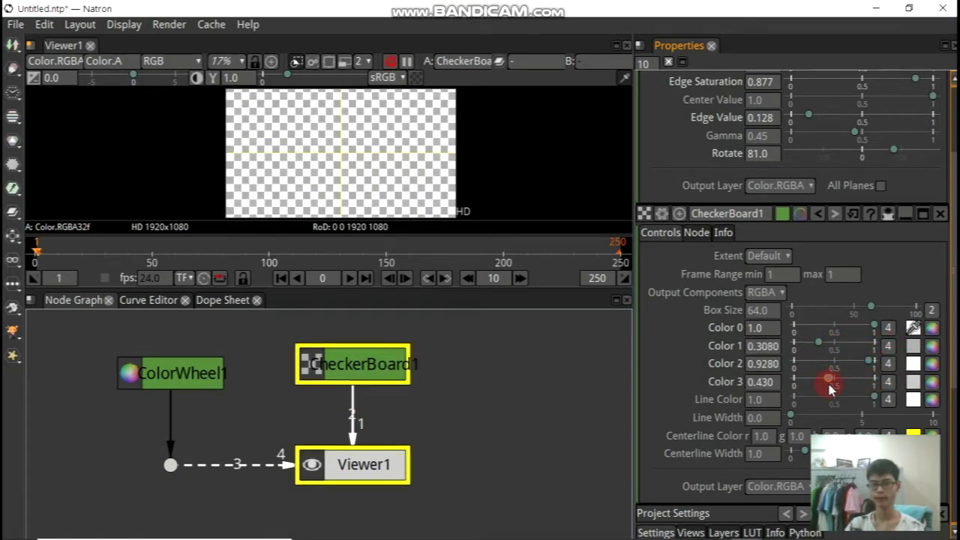
scroll(467, 380, up, 3)
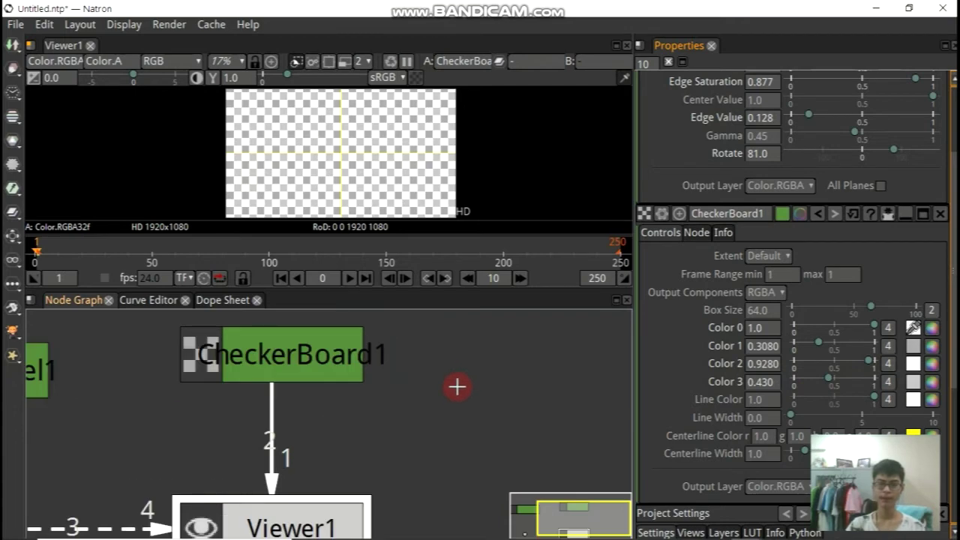
scroll(457, 387, down, 3)
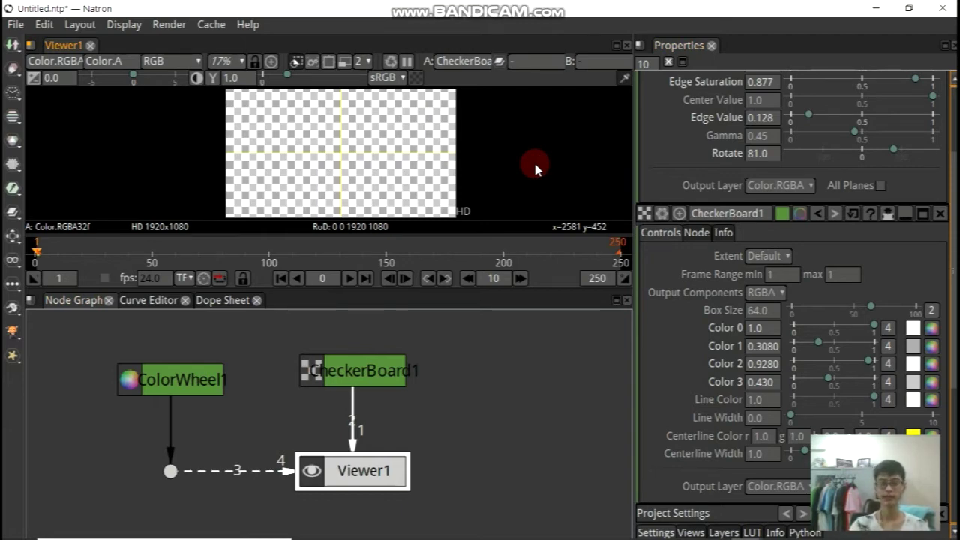
key(space)
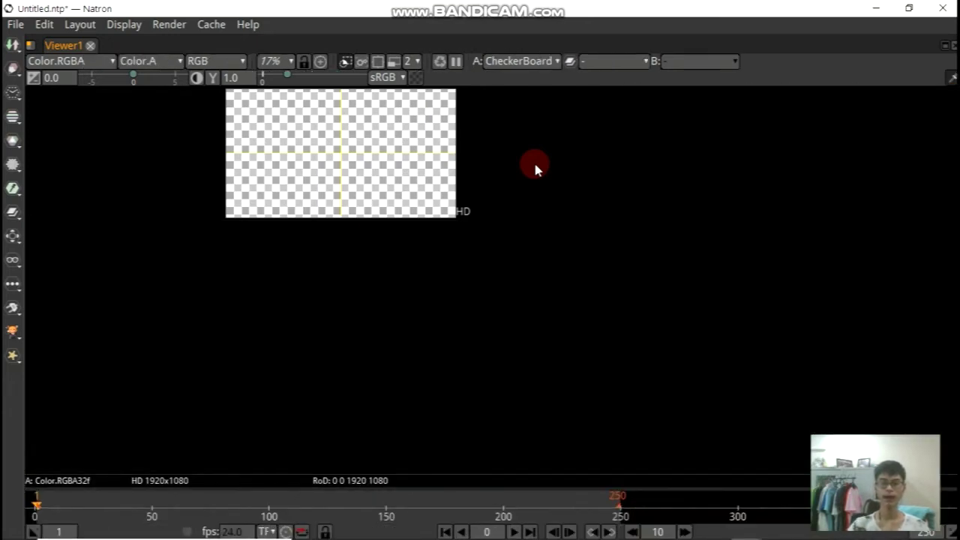
scroll(405, 191, down, 1)
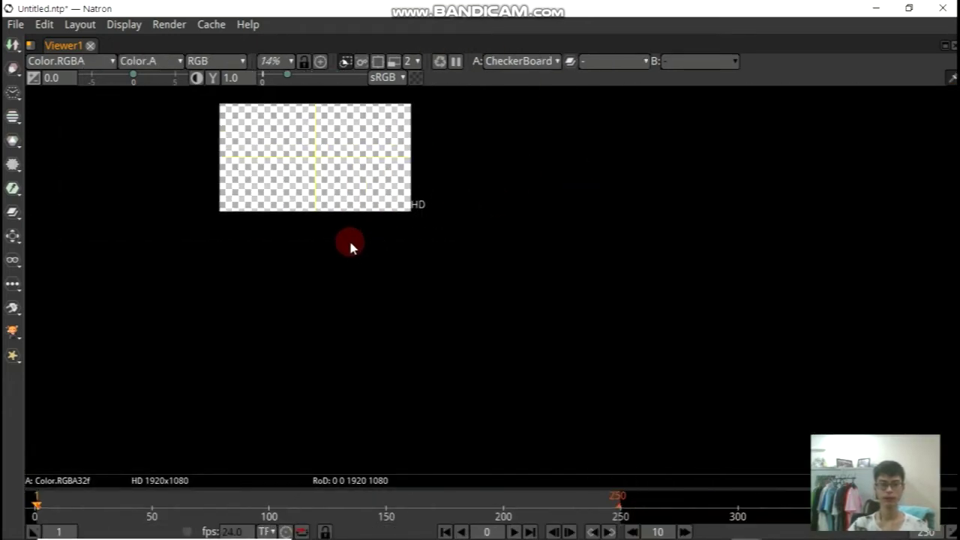
drag(350, 243, 510, 301)
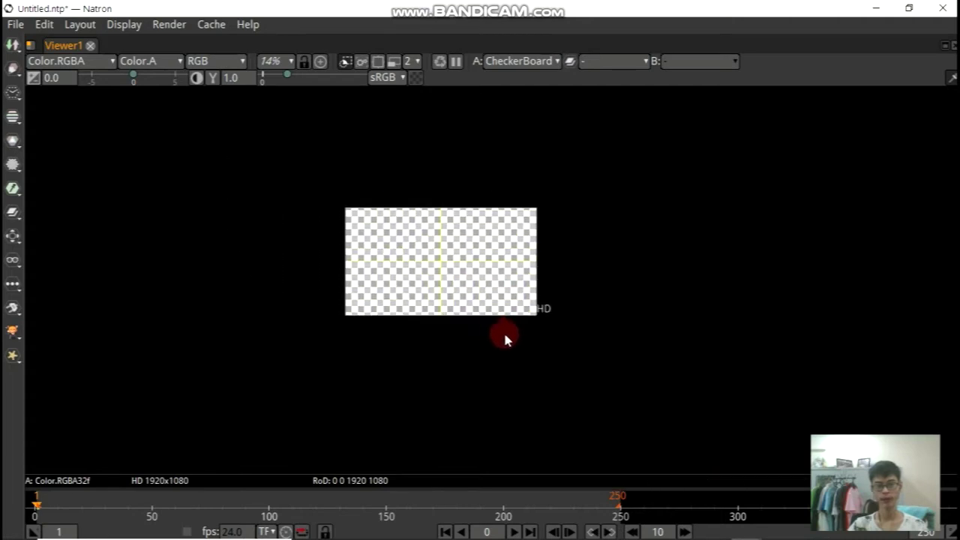
scroll(510, 301, up, 5)
scroll(499, 292, up, 4)
scroll(475, 279, up, 2)
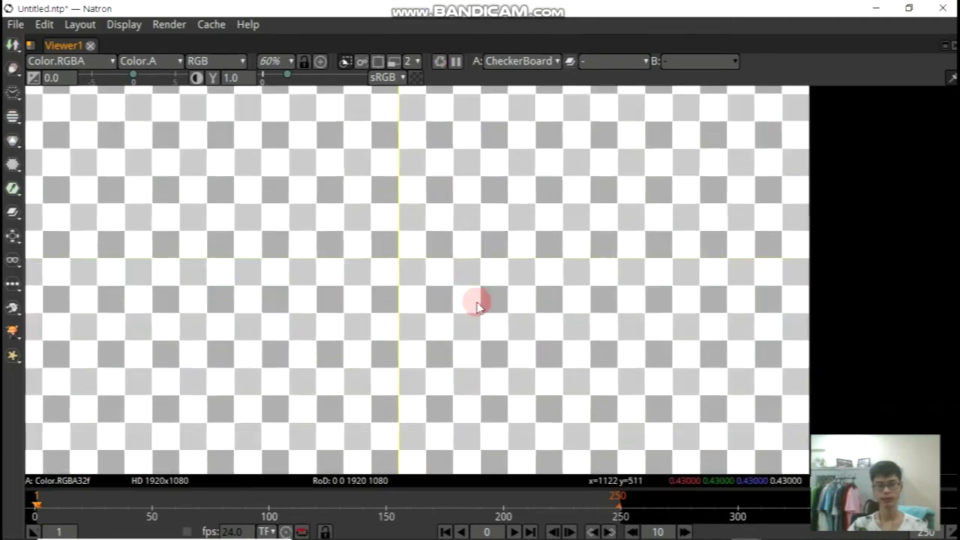
scroll(521, 304, up, 2)
scroll(403, 283, down, 5)
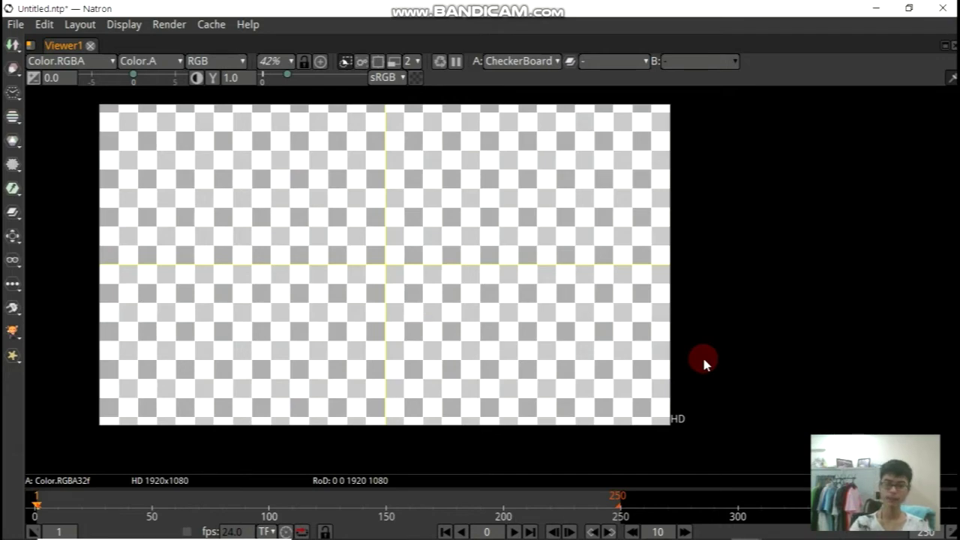
key(space)
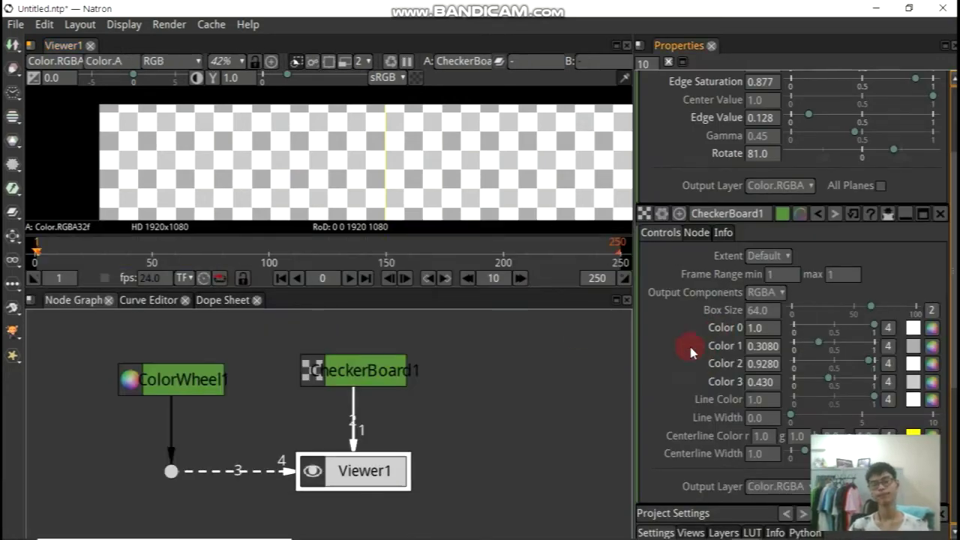
scroll(371, 124, down, 1)
scroll(370, 120, down, 2)
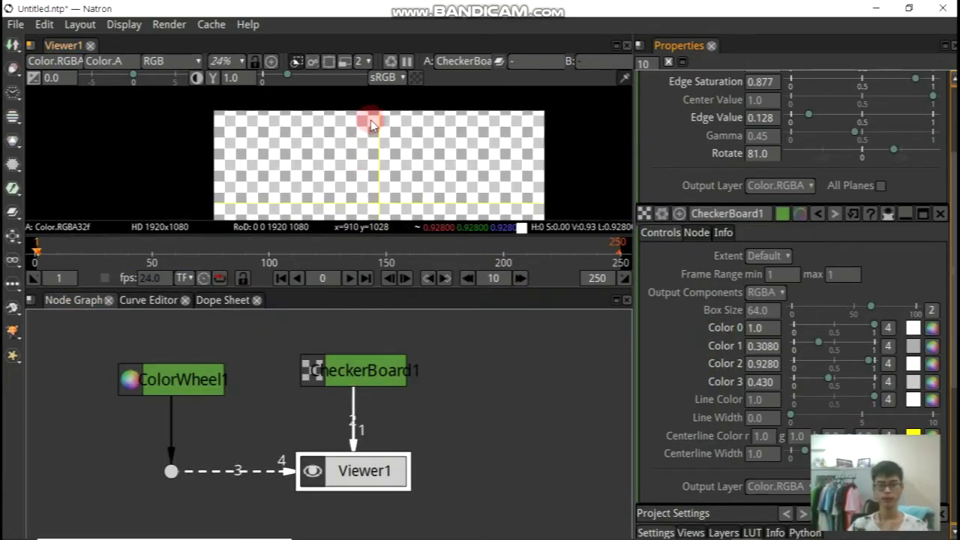
scroll(370, 120, down, 1)
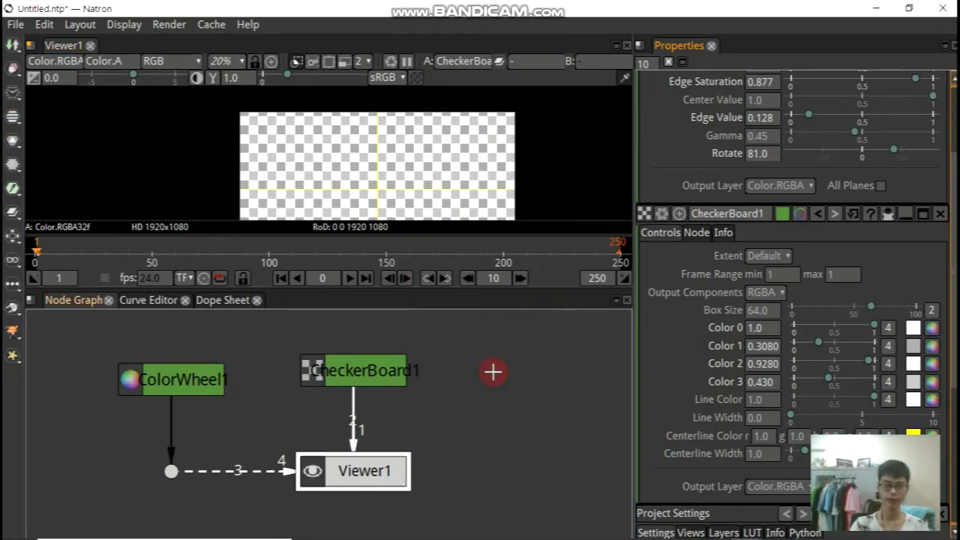
key(space)
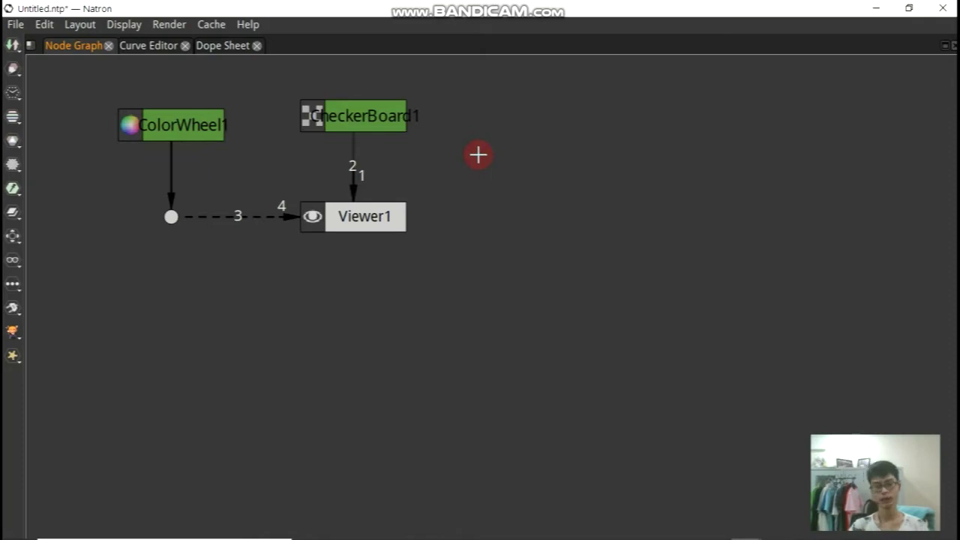
key(space)
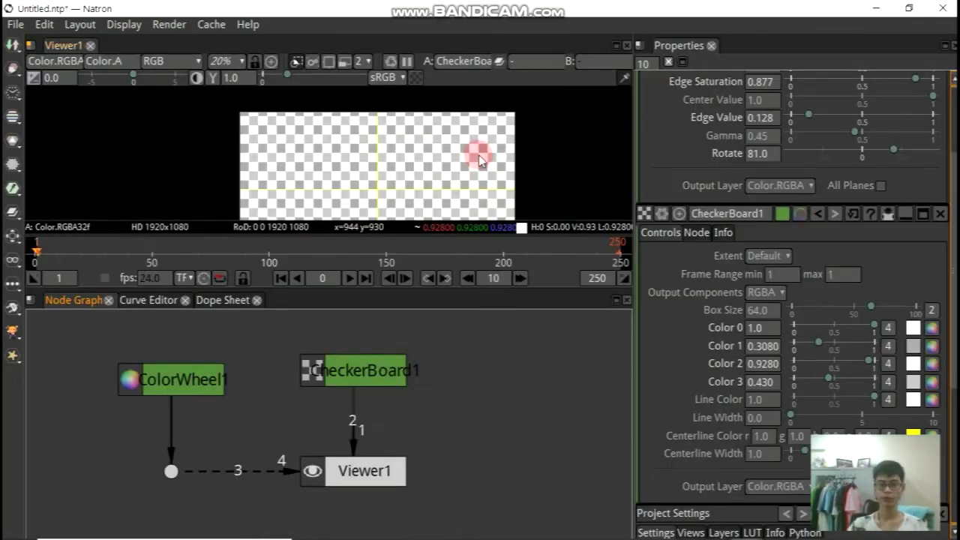
key(space)
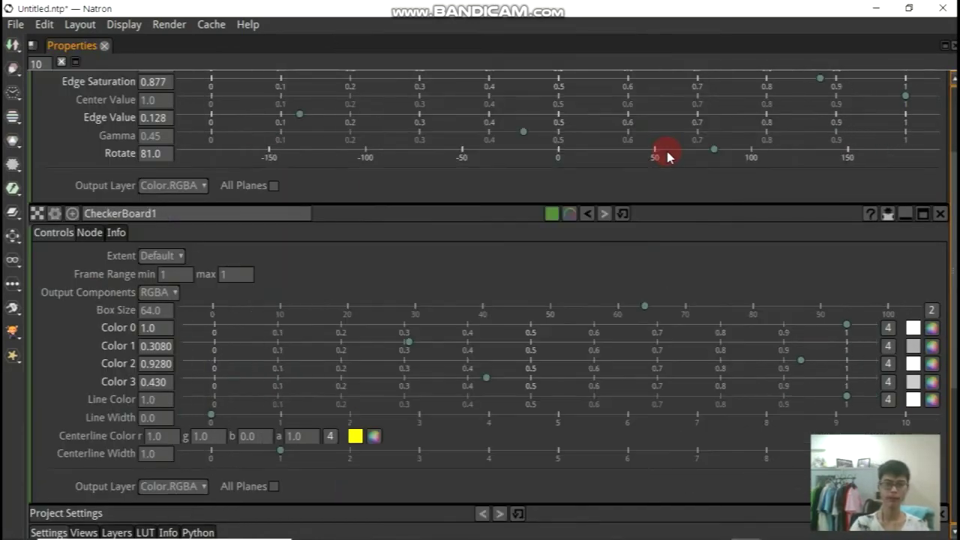
key(space)
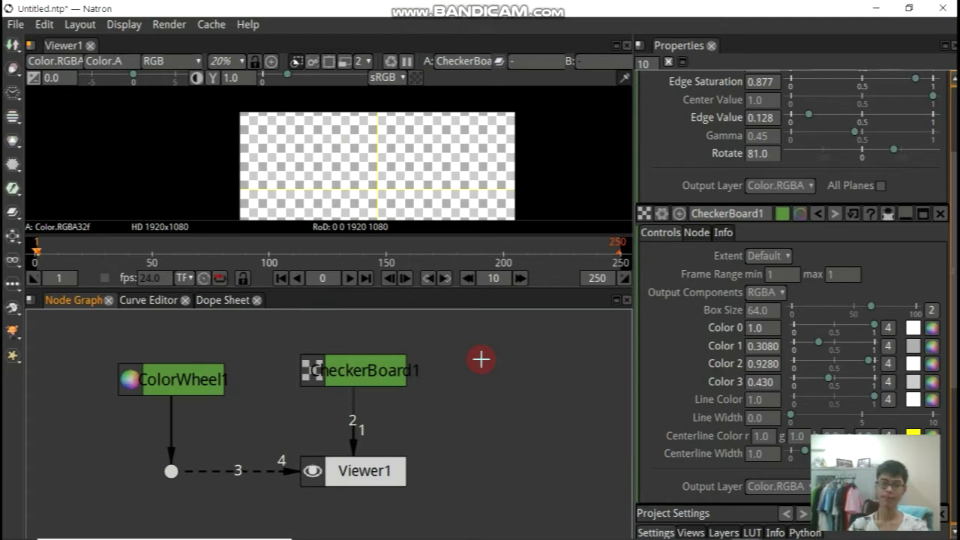
Create a Read node loading the sharks.####.iff sequence (frames 1–65) and position Read1
key(Tab)
text(read)
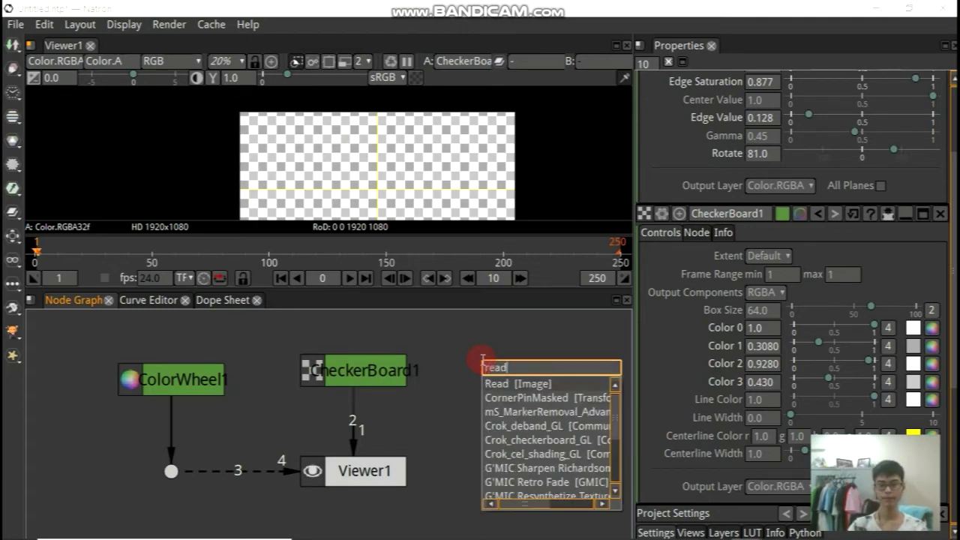
key(Return)
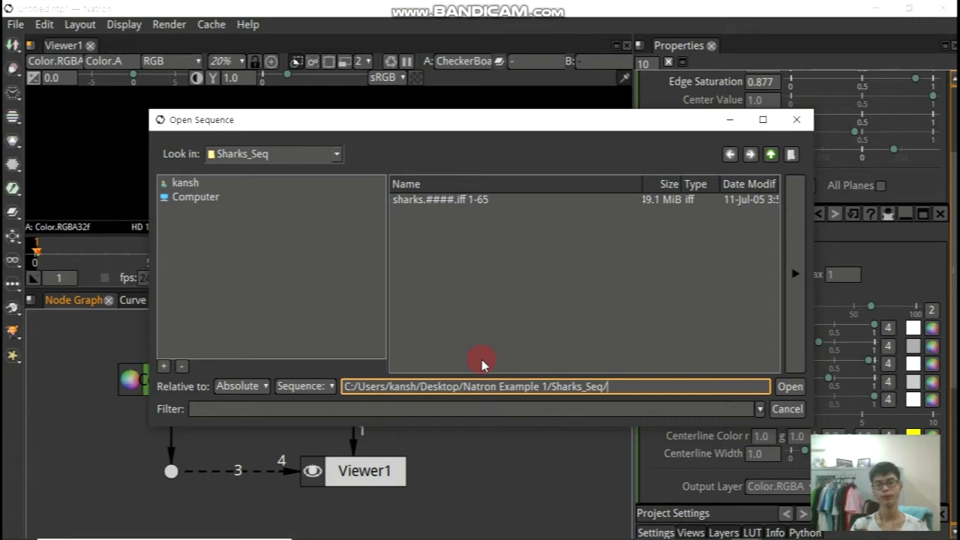
double_click(495, 201)
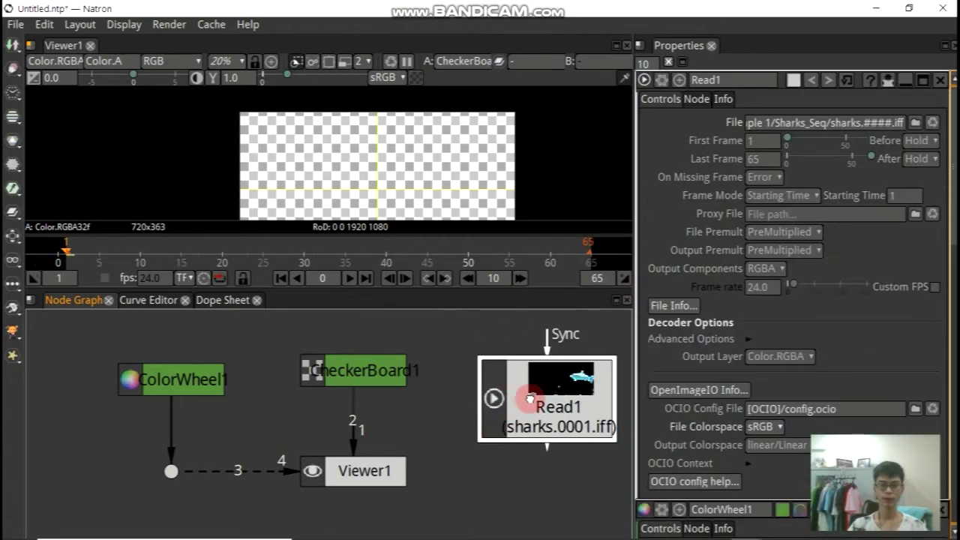
drag(530, 397, 526, 400)
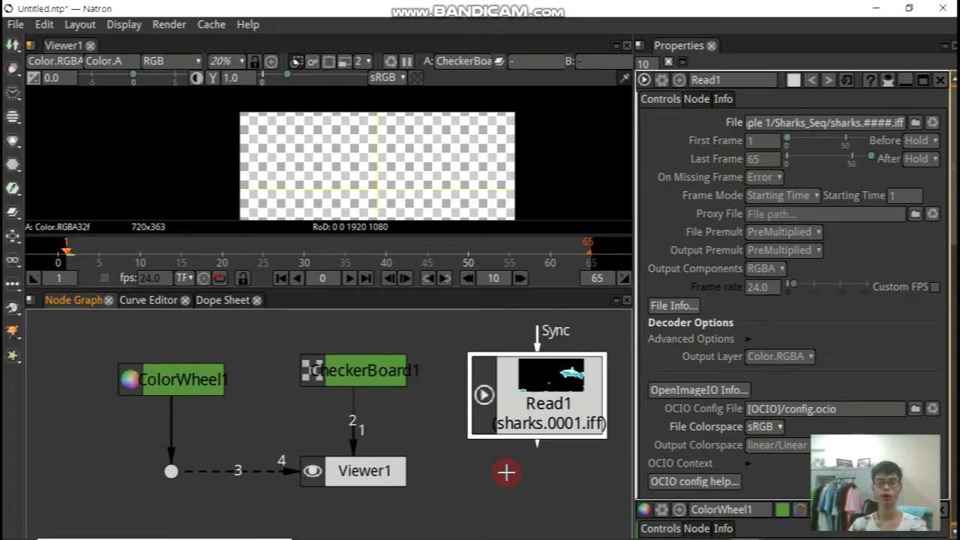
key(r)
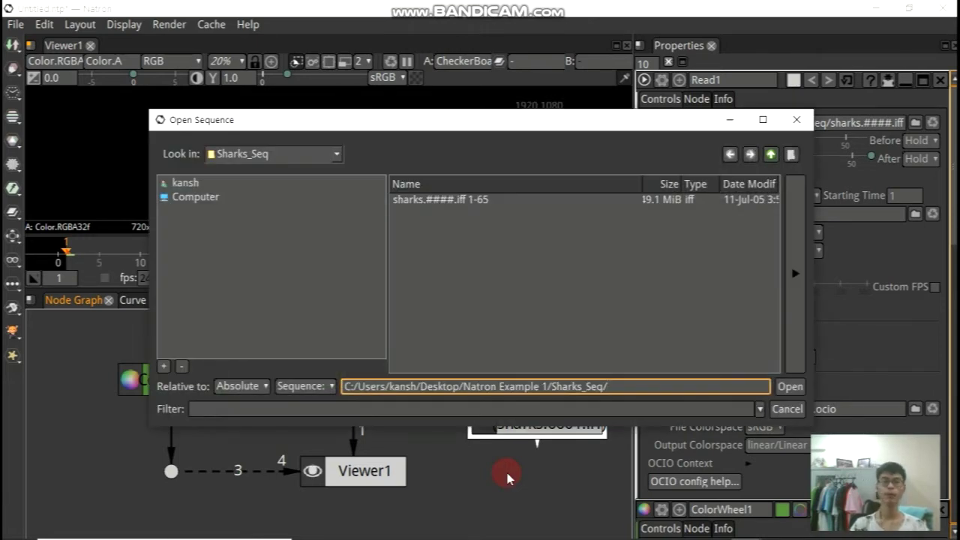
Cancel the Open Sequence browser, then dismiss the Save Sequence browser of a new Write node
click(800, 410)
click(800, 409)
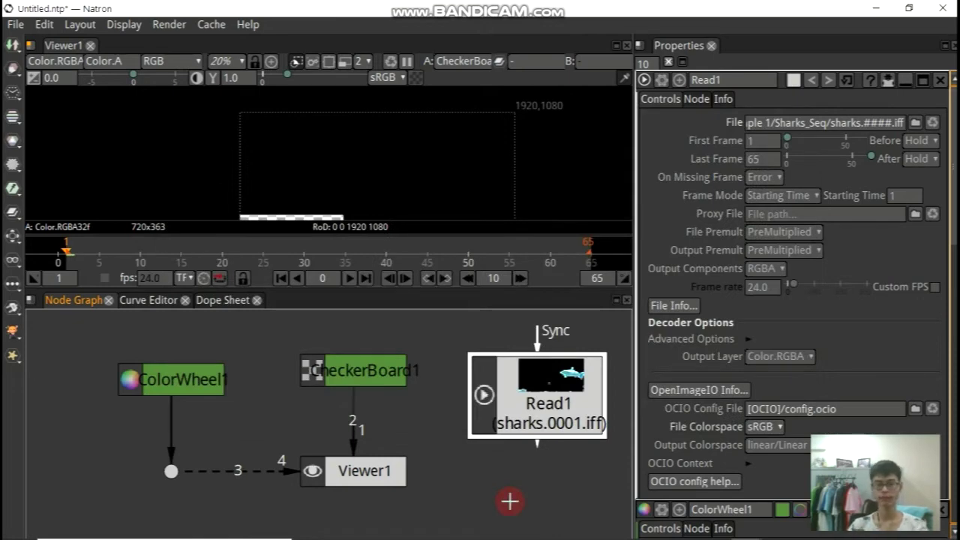
key(w)
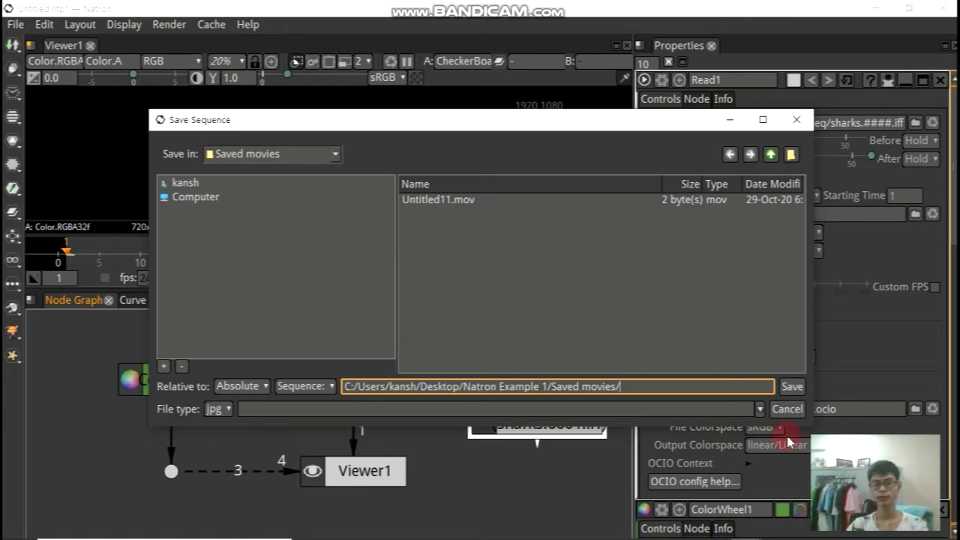
click(787, 409)
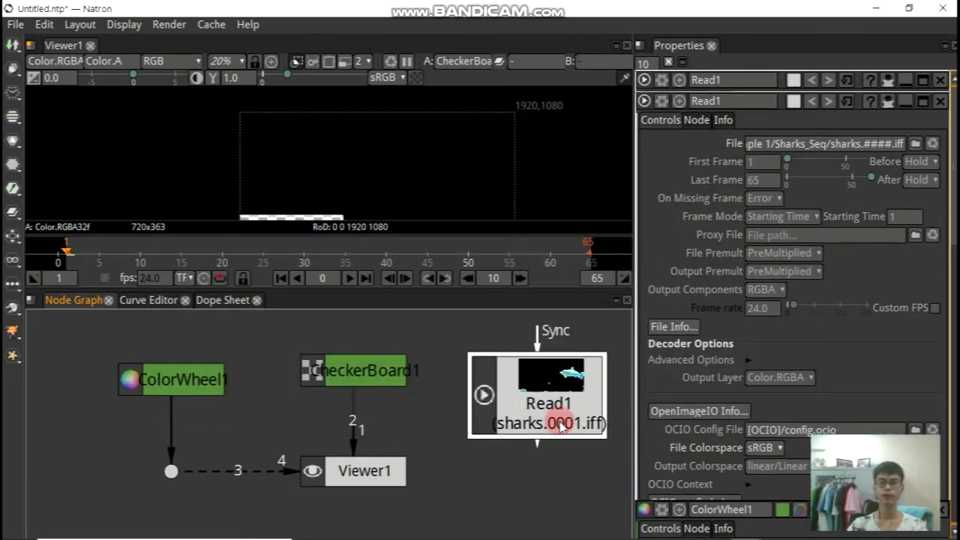
Add a Write1 node and delete it, leaving Read1 alone beside Viewer1
key(w)
click(557, 495)
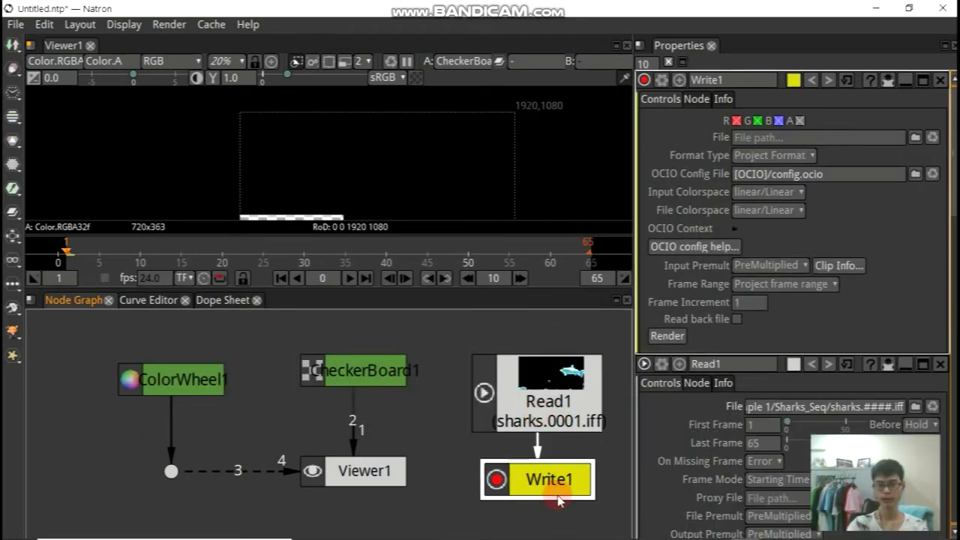
key(Delete)
drag(396, 392, 360, 472)
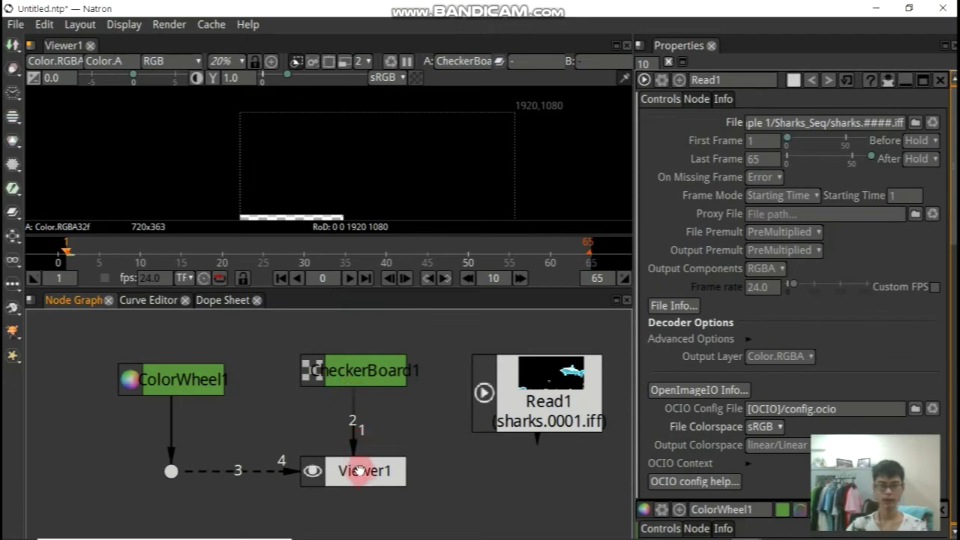
click(360, 471)
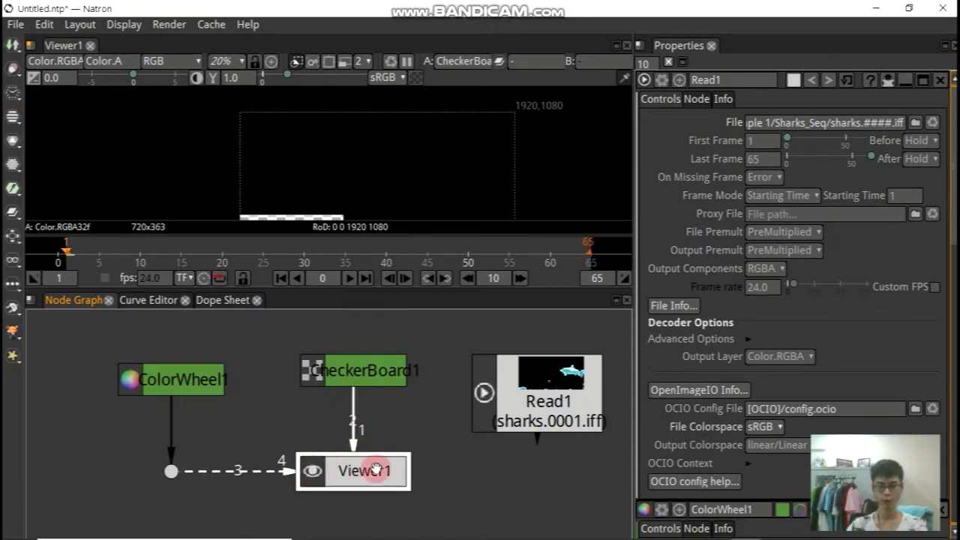
drag(525, 420, 429, 452)
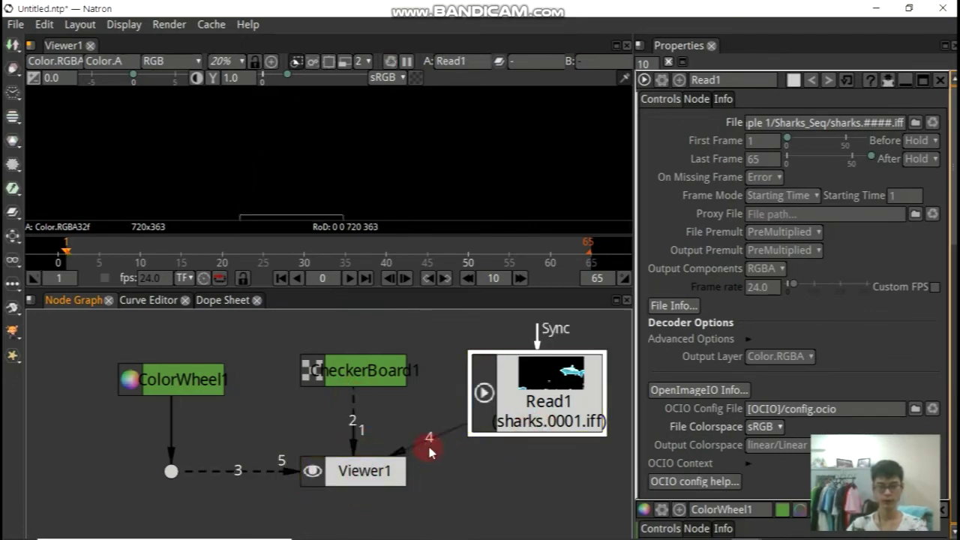
click(403, 207)
scroll(405, 208, down, 1)
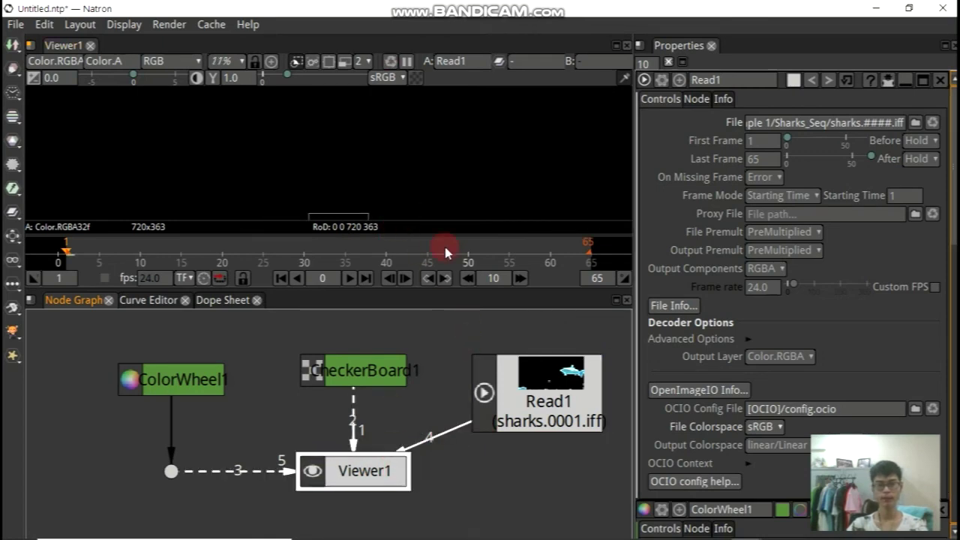
click(493, 404)
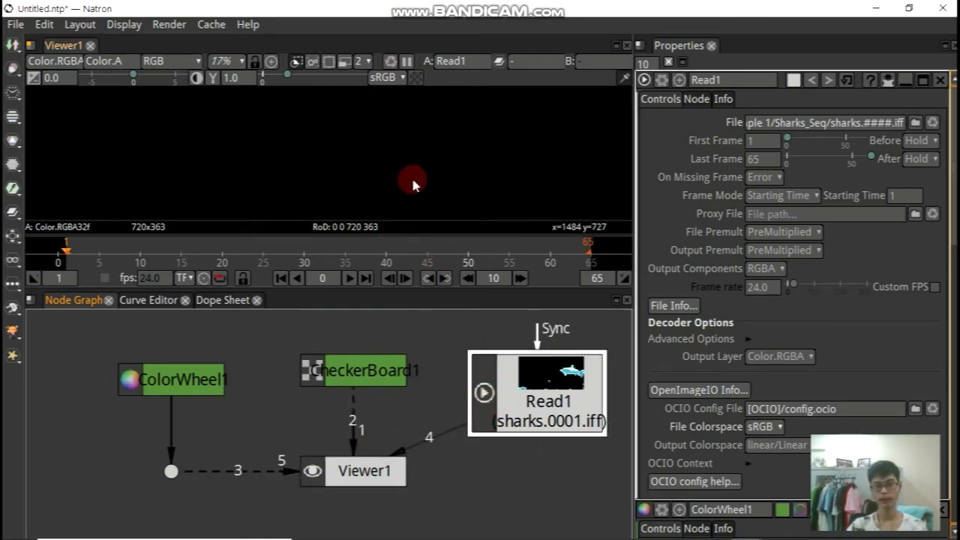
click(410, 176)
scroll(405, 187, down, 7)
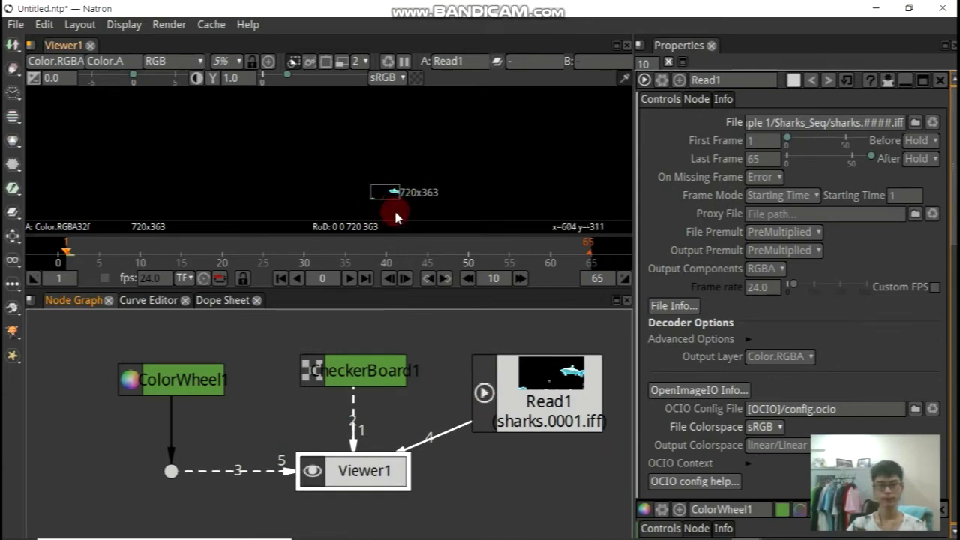
scroll(393, 210, up, 7)
scroll(386, 187, up, 2)
scroll(377, 155, up, 2)
scroll(369, 163, up, 1)
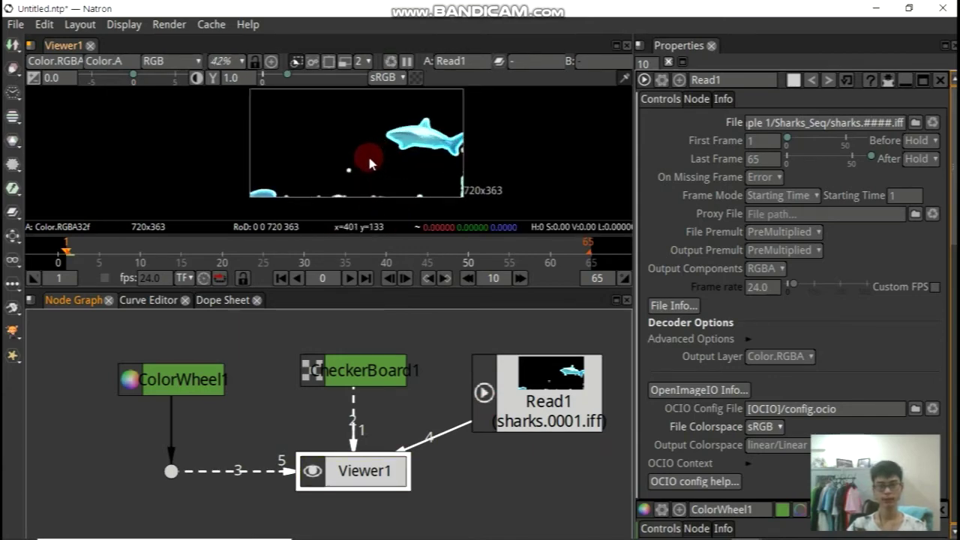
scroll(368, 150, up, 1)
scroll(379, 135, down, 1)
scroll(387, 124, up, 1)
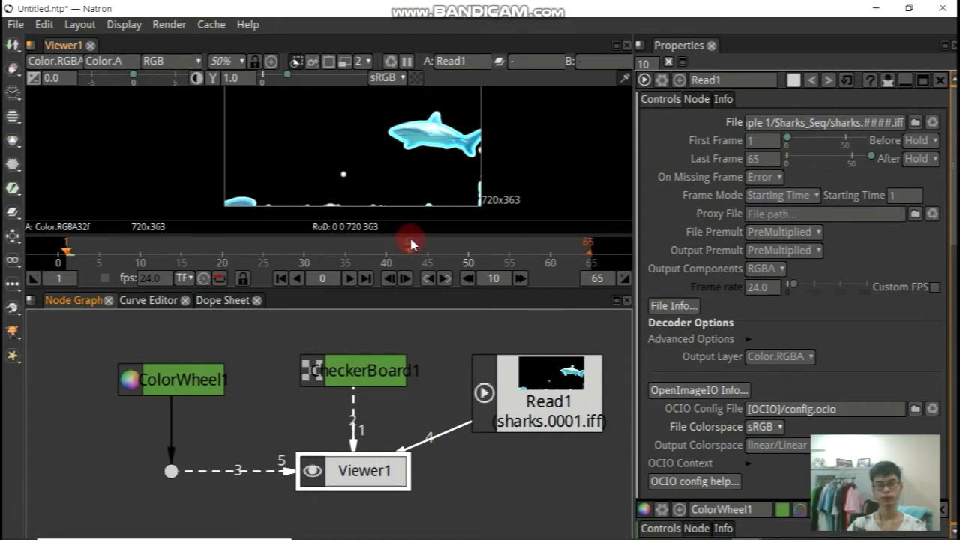
key(1)
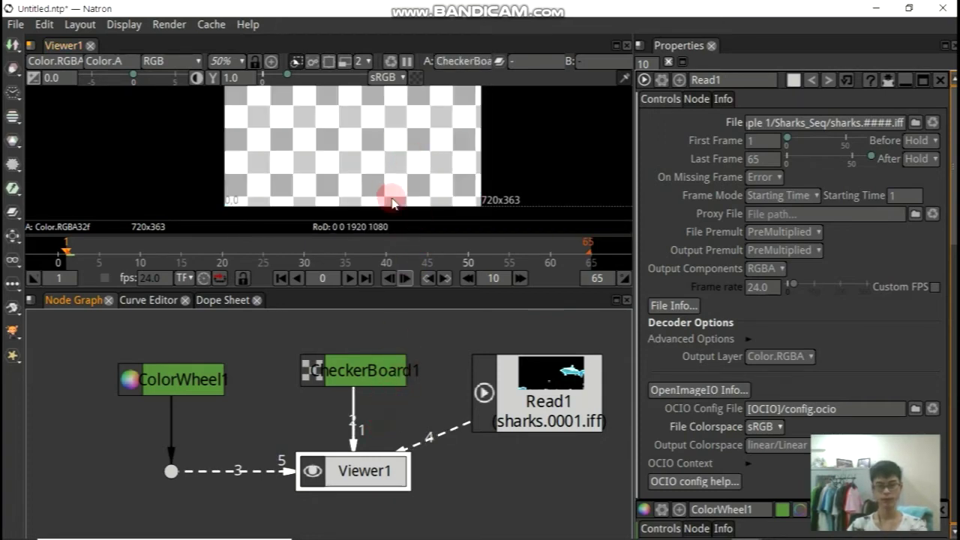
key(4)
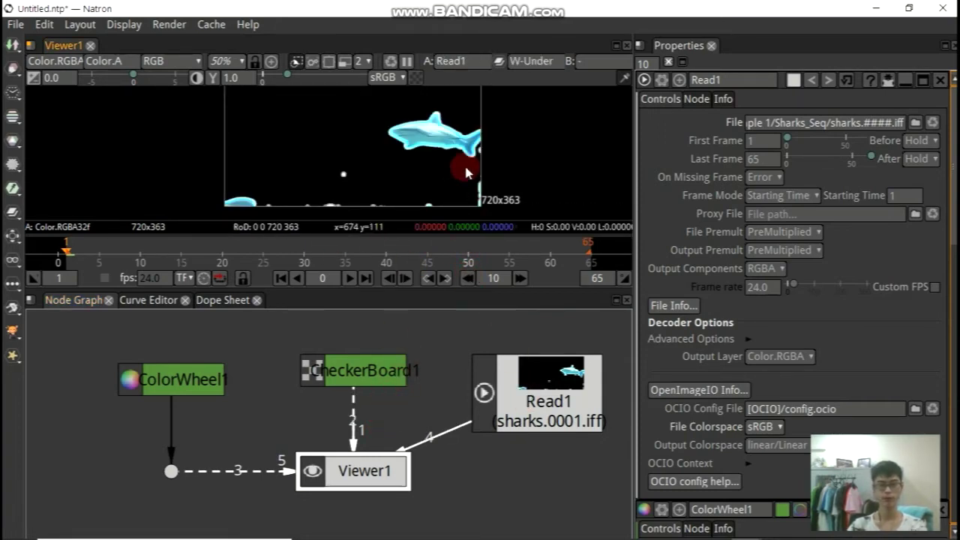
scroll(490, 133, down, 1)
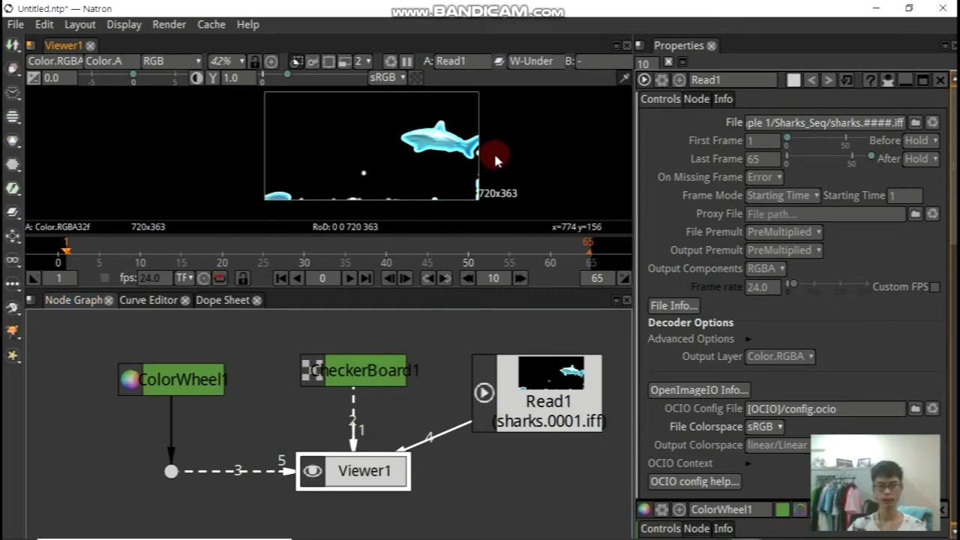
drag(489, 128, 490, 140)
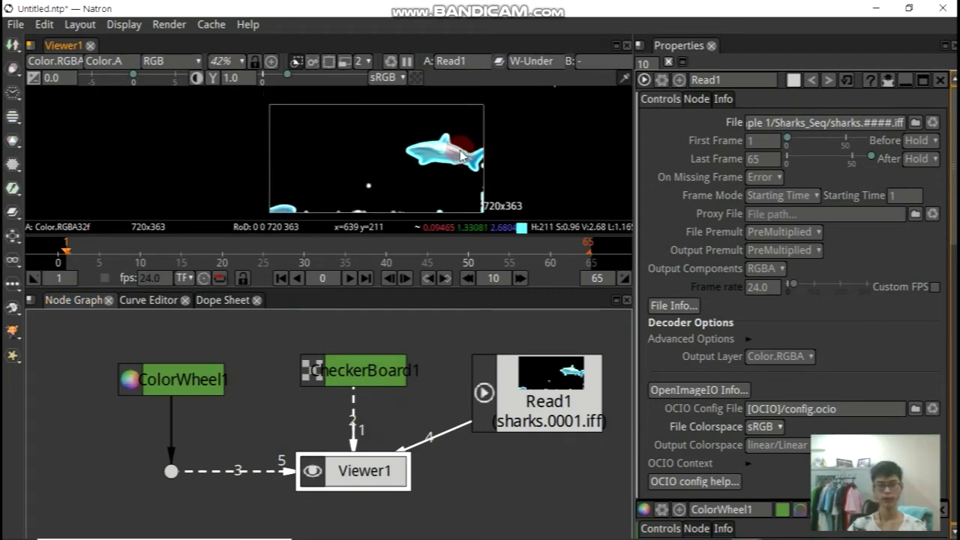
drag(532, 156, 546, 159)
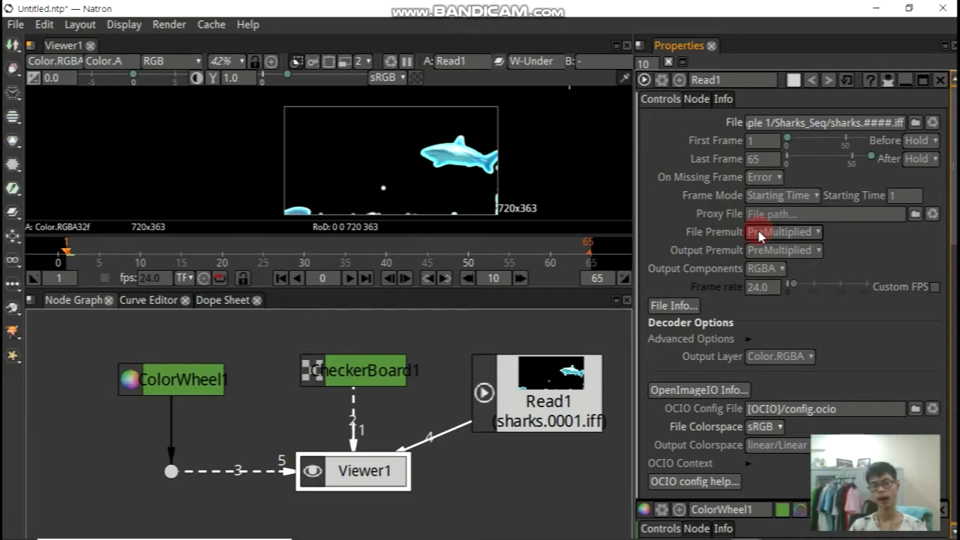
Set both Read1's File Premult and Output Premult to UnPremultiplied
mouse_move(758, 231)
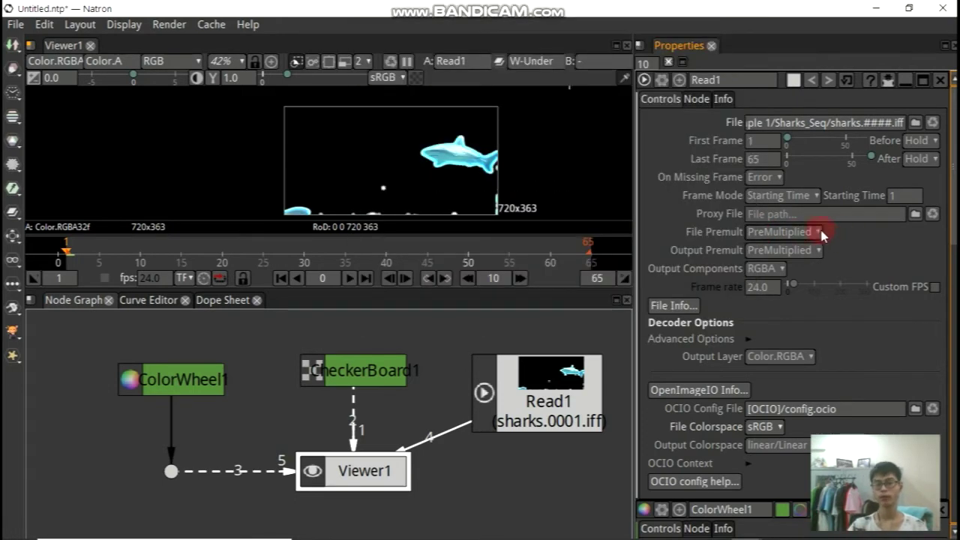
click(821, 232)
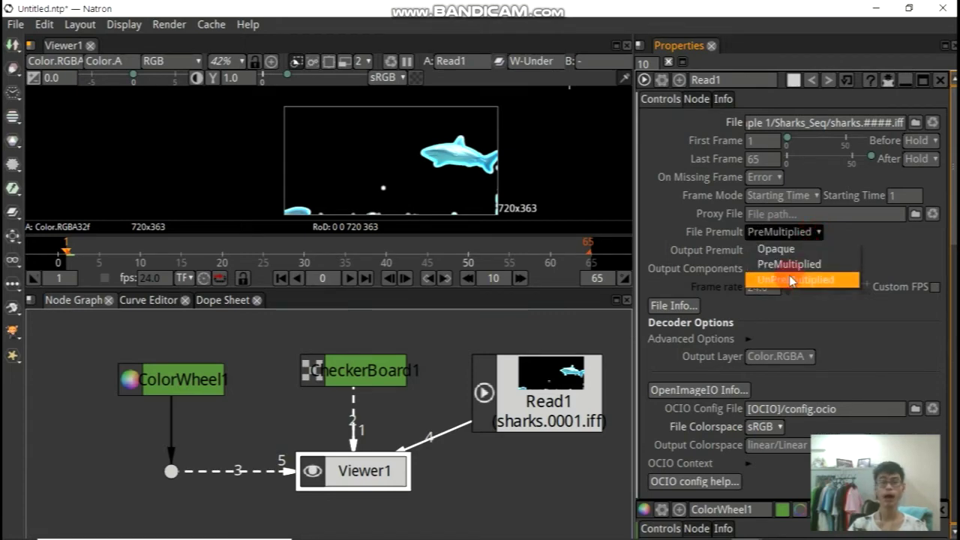
click(791, 280)
click(796, 250)
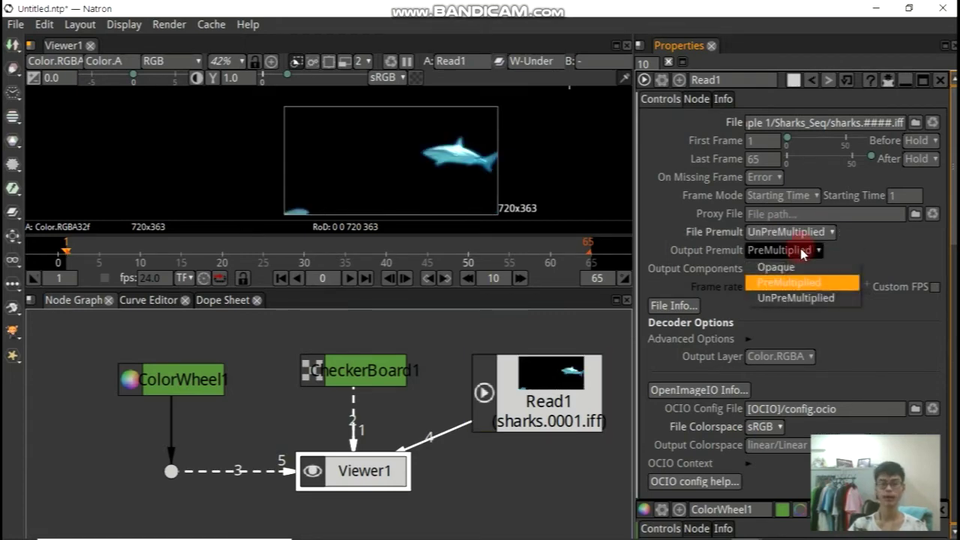
click(802, 298)
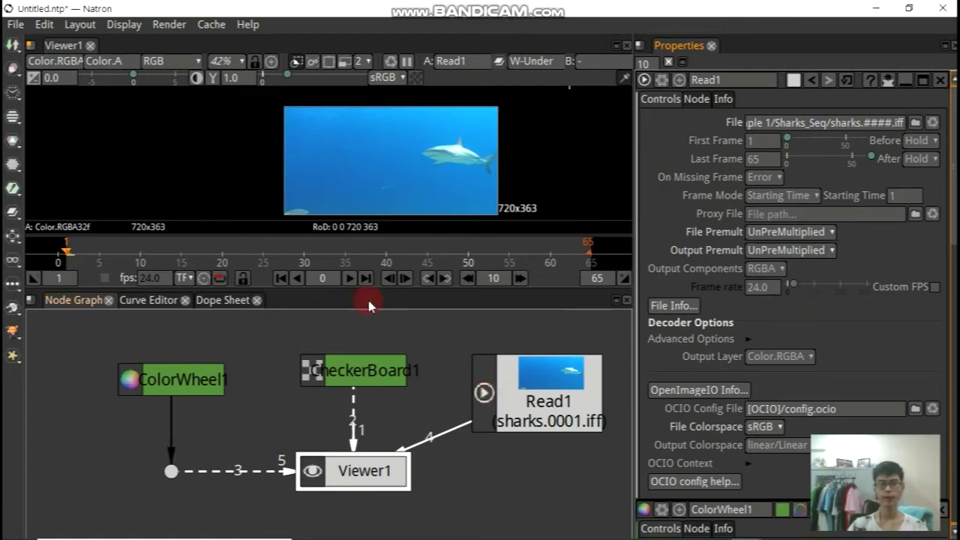
Play the shark sequence forward and stop it at frame 37
click(349, 279)
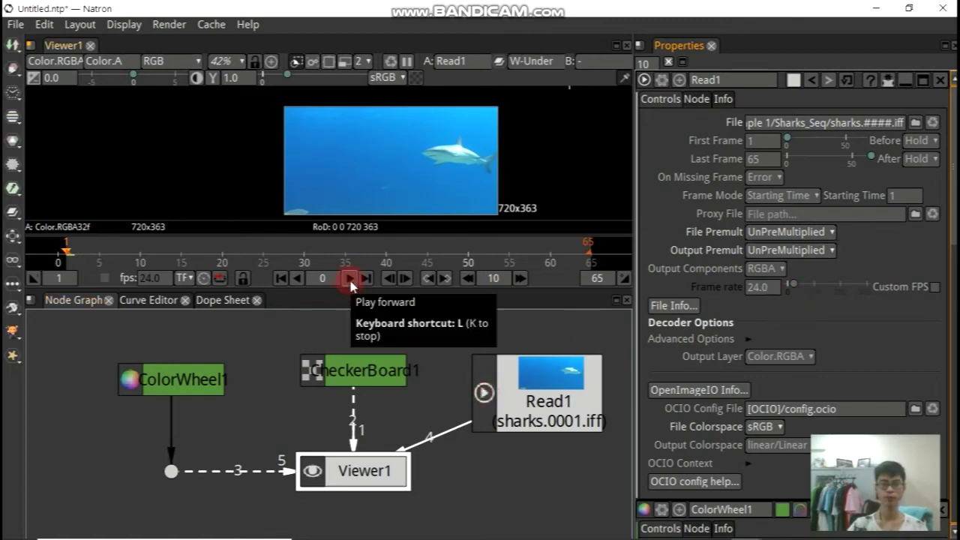
click(350, 281)
click(351, 310)
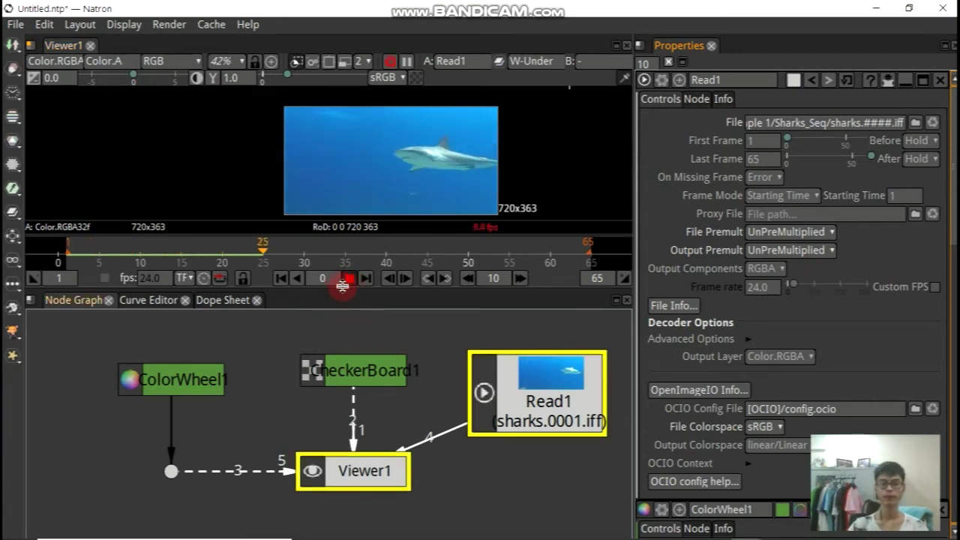
click(350, 283)
Play the sequence backward and stop it at frame 62
click(297, 282)
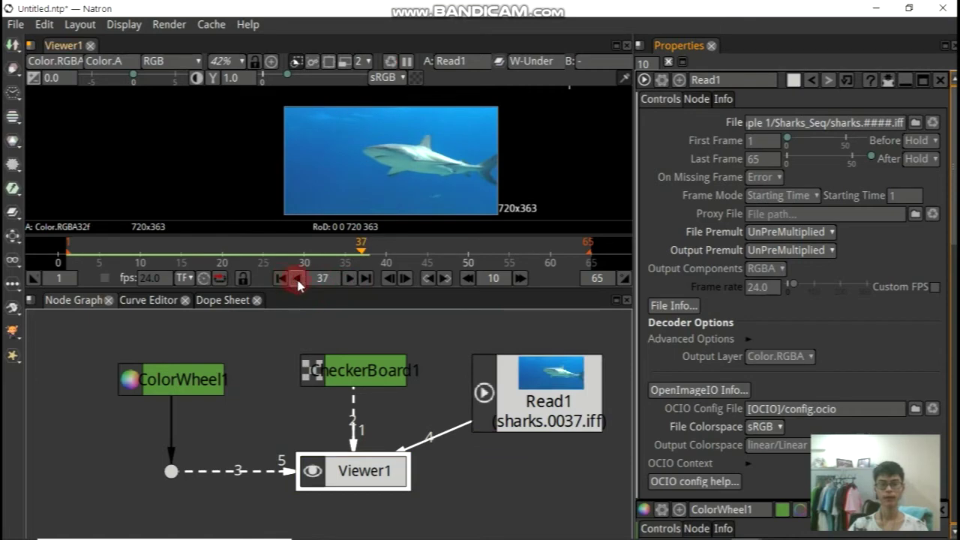
click(297, 282)
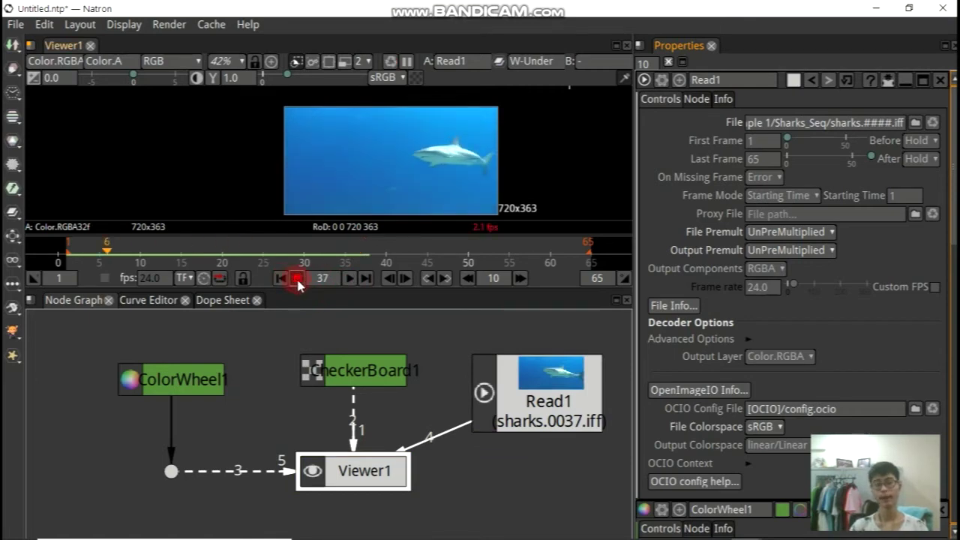
click(298, 282)
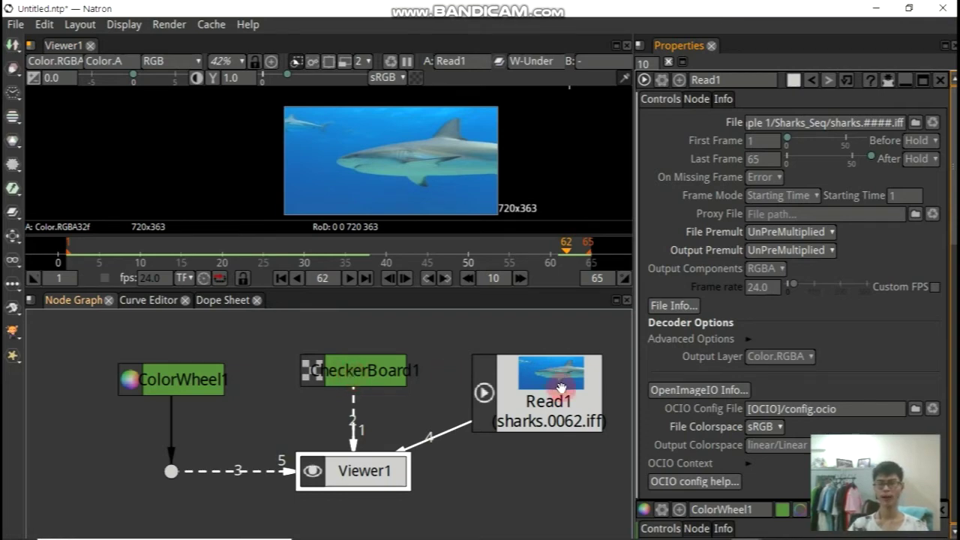
scroll(668, 285, down, 3)
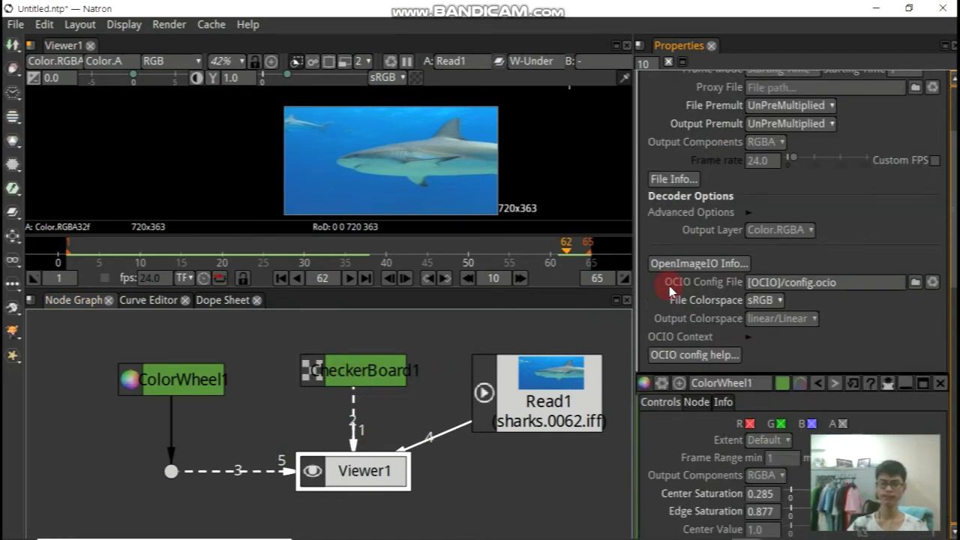
scroll(669, 285, down, 1)
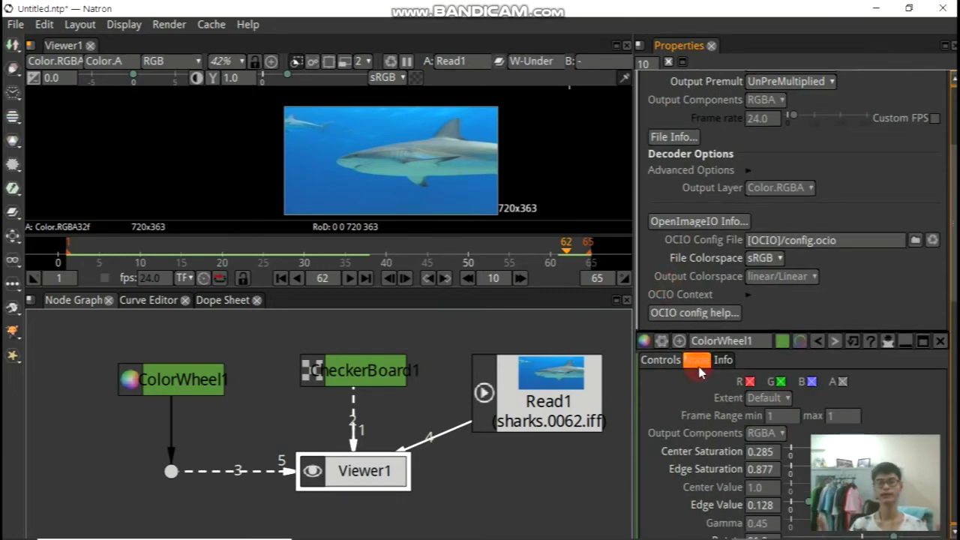
scroll(700, 373, down, 1)
scroll(740, 374, down, 8)
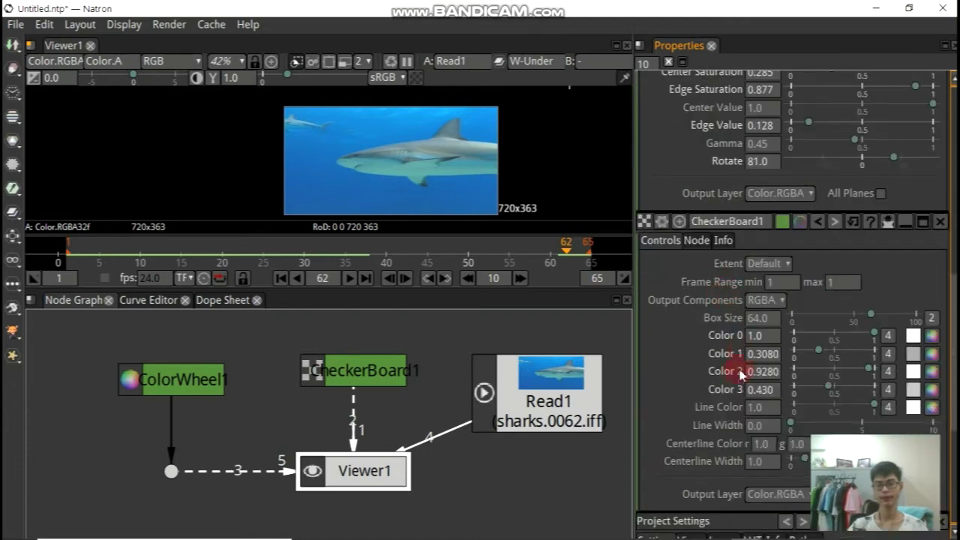
scroll(737, 380, up, 6)
scroll(731, 375, up, 7)
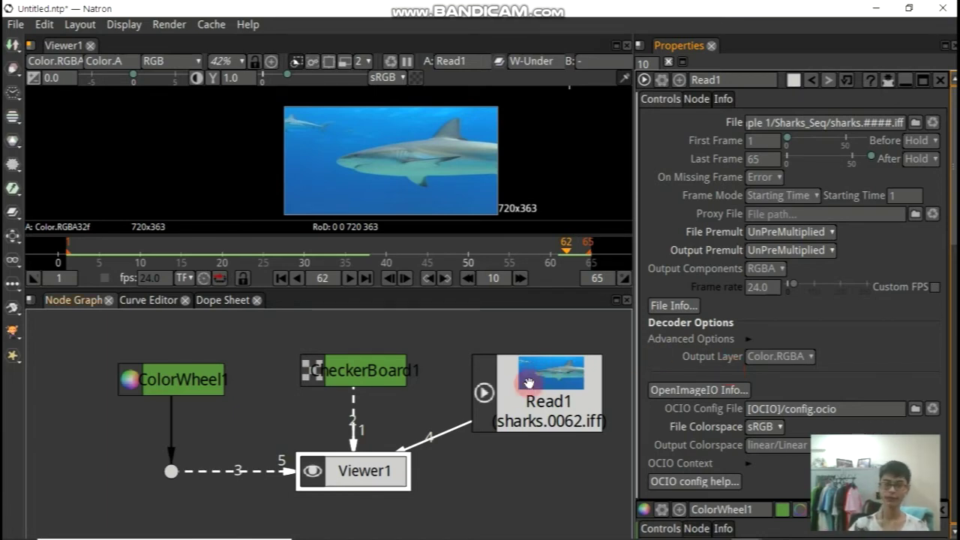
Add a Grade node after Read1 via the Tab search and place Grade1 just below Read1
drag(530, 393, 525, 367)
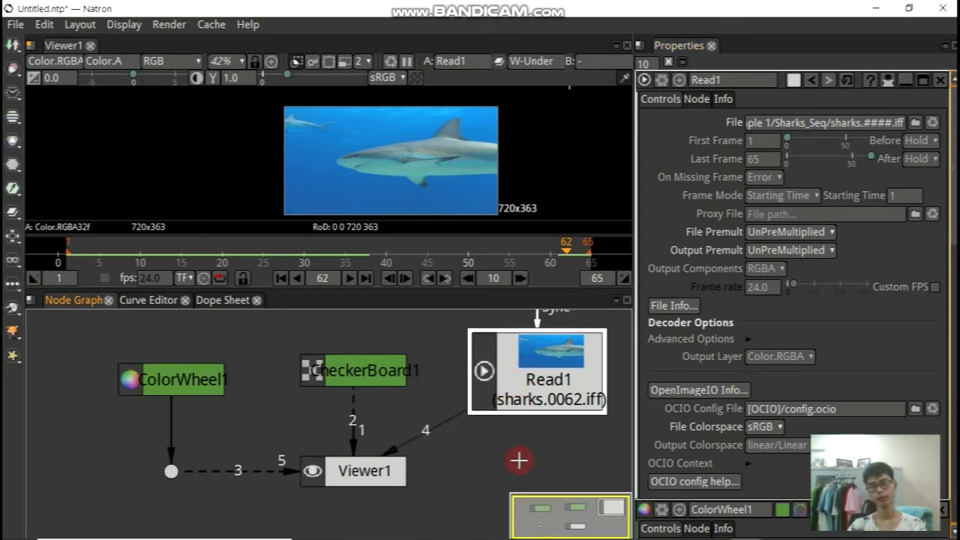
key(Tab)
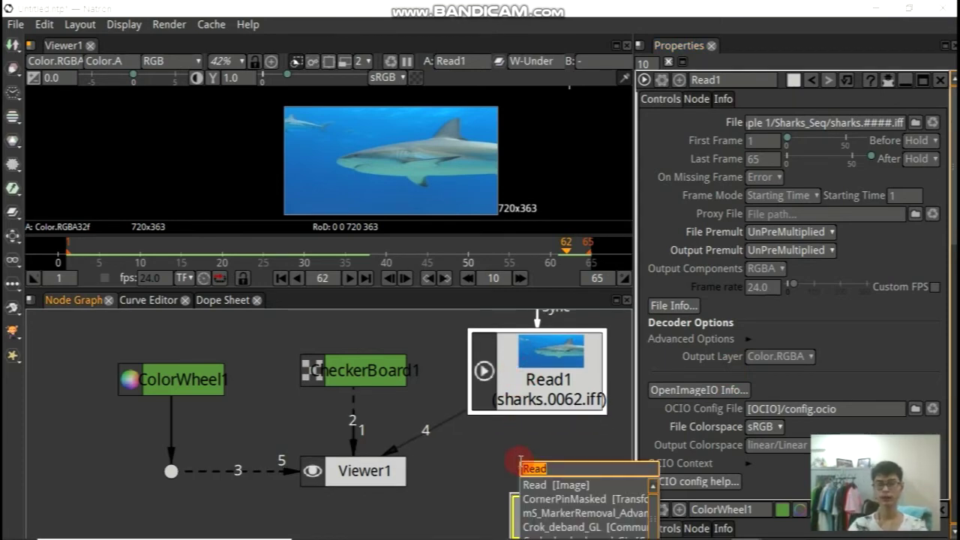
text(grade)
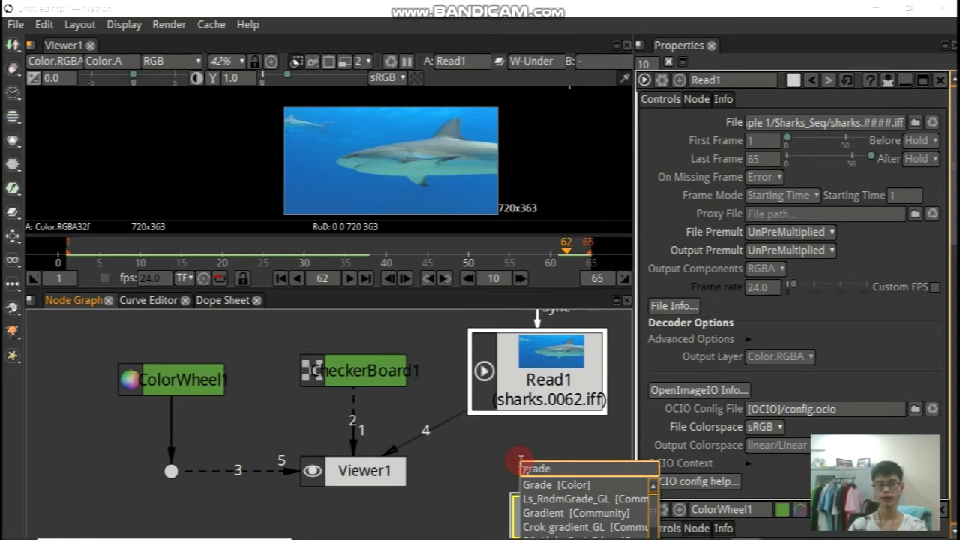
key(Return)
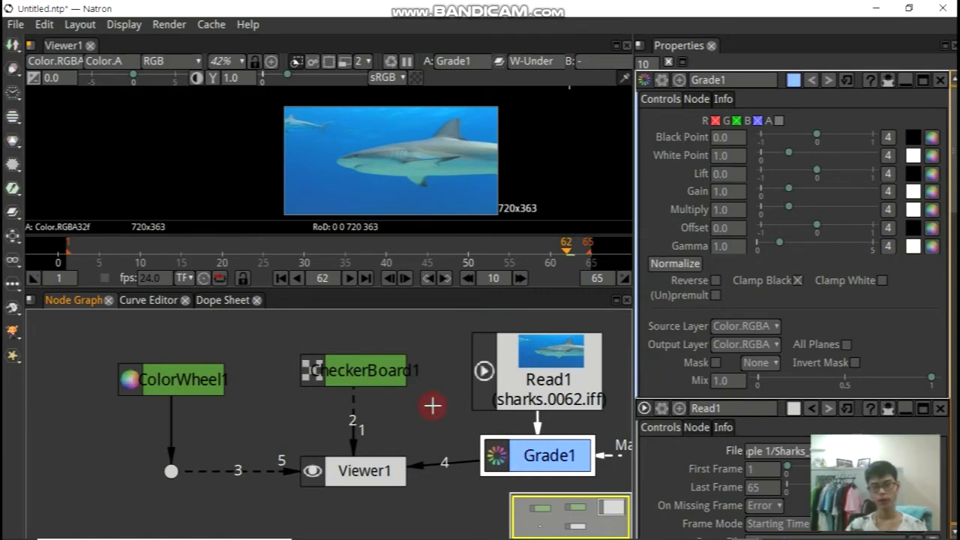
mouse_move(499, 458)
mouse_down()
mouse_move(500, 476)
mouse_move(492, 438)
mouse_move(534, 429)
mouse_move(546, 383)
mouse_up()
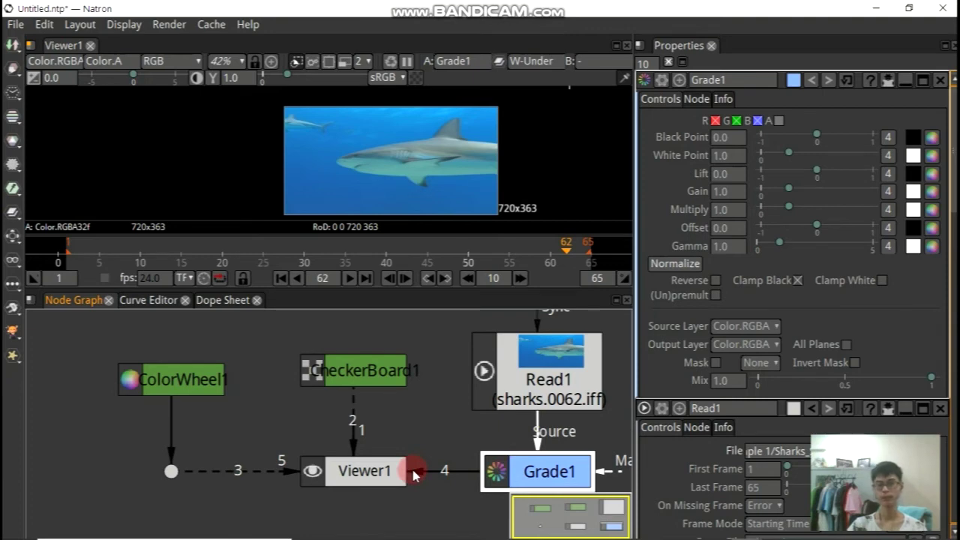
Enable the R, G and B channels for Grade1
drag(414, 474, 427, 459)
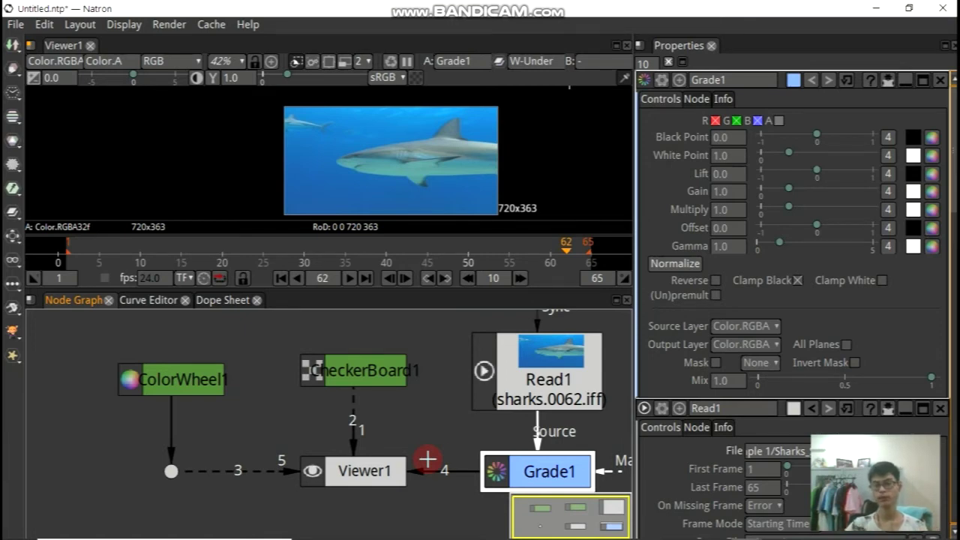
click(716, 137)
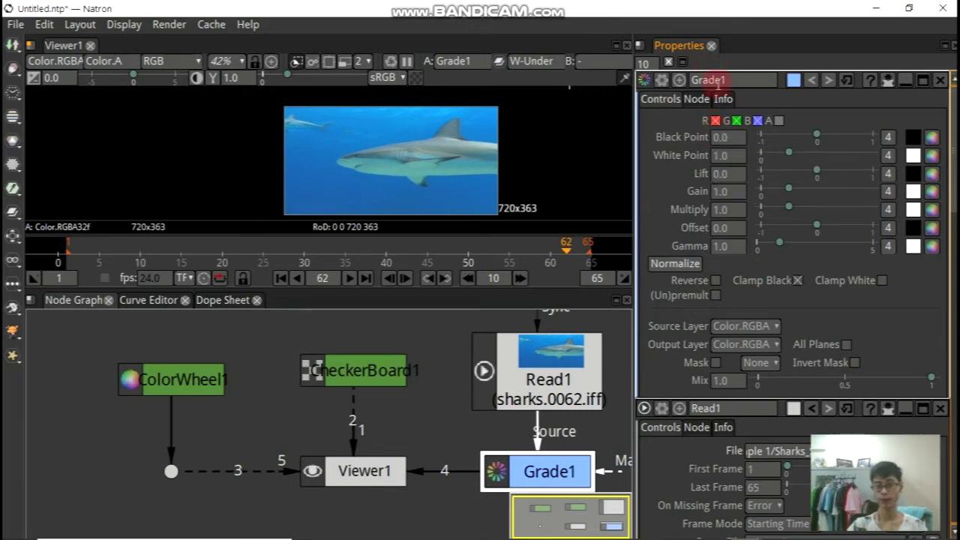
click(736, 121)
click(779, 121)
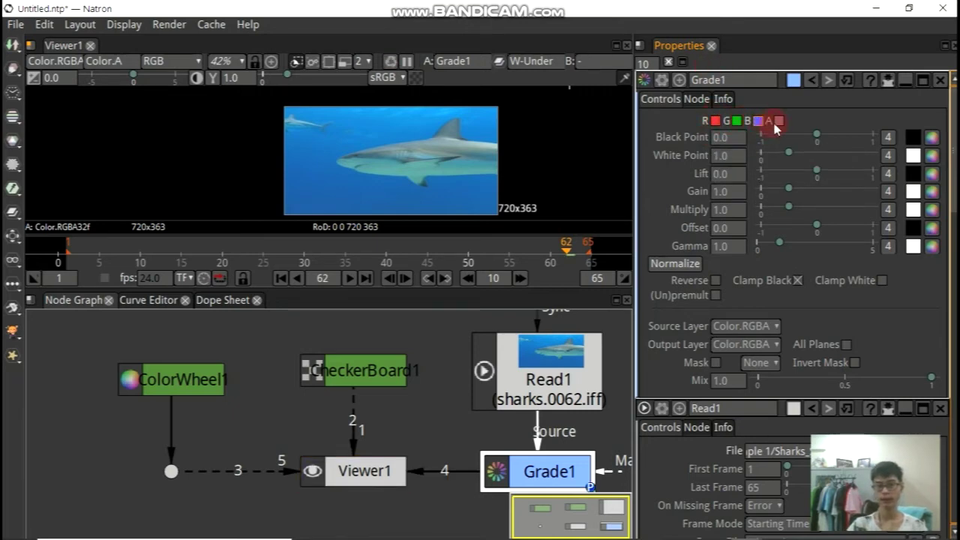
click(757, 121)
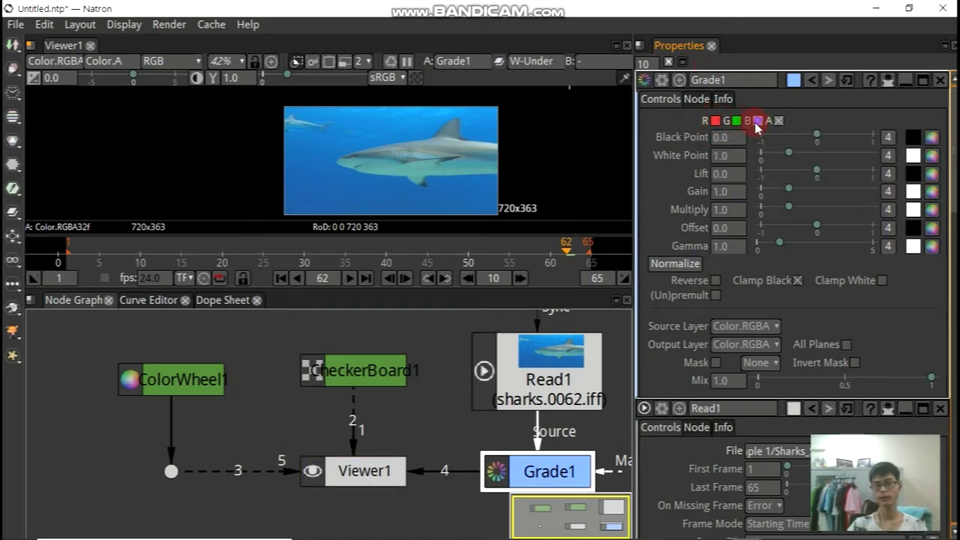
click(736, 120)
click(715, 121)
Set Black Point -0.520, White Point 3.240, Lift -0.510, Gain 2.820, Multiply 1.790, Offset -0.460, Gamma 1.680
mouse_move(823, 150)
mouse_down()
mouse_move(788, 147)
mouse_move(851, 153)
mouse_move(788, 172)
mouse_move(839, 189)
mouse_up()
mouse_move(788, 207)
mouse_down()
mouse_move(830, 207)
mouse_move(832, 227)
mouse_up()
mouse_move(780, 245)
mouse_down()
mouse_move(841, 250)
mouse_move(795, 245)
mouse_move(793, 212)
mouse_move(810, 207)
mouse_up()
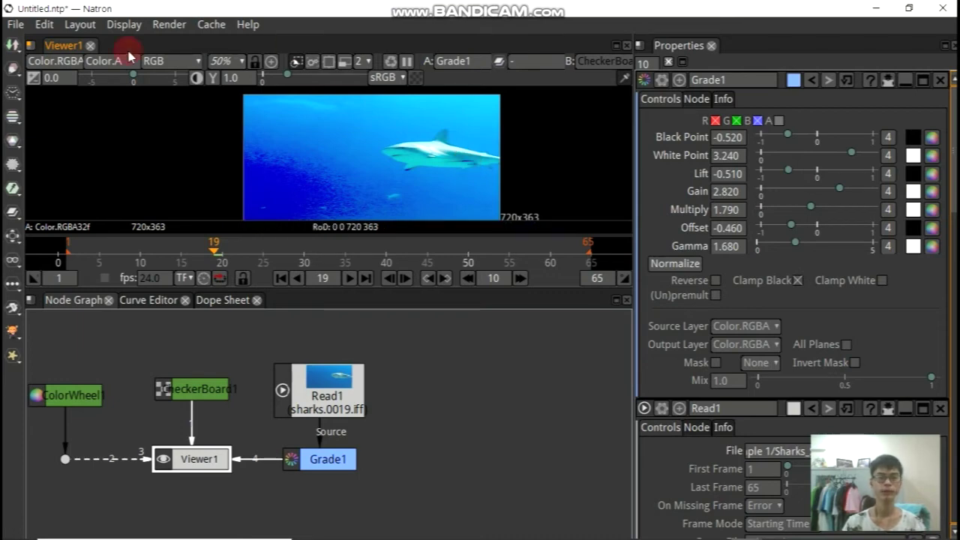
View the image as Luminance, Red and Matte channels, then return the viewer to RGB
click(171, 62)
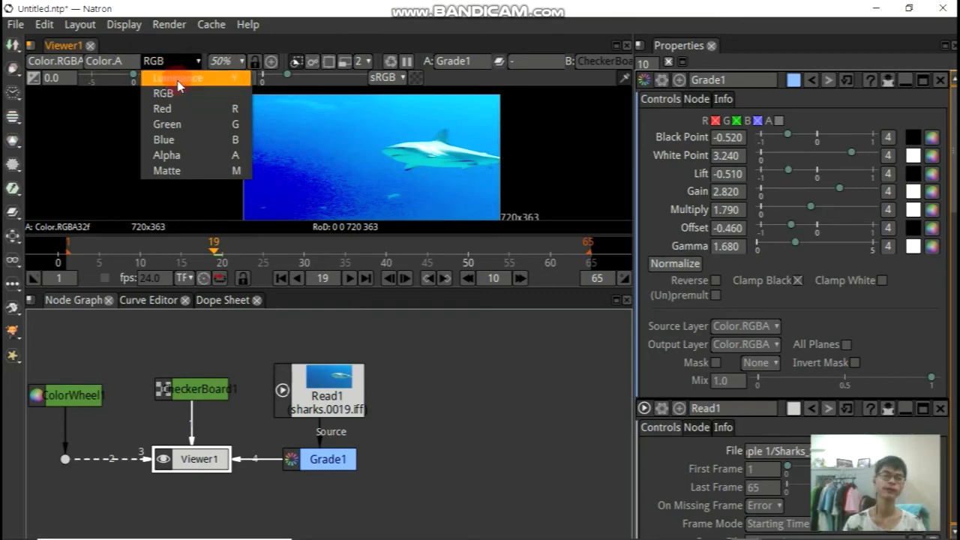
click(179, 81)
click(191, 63)
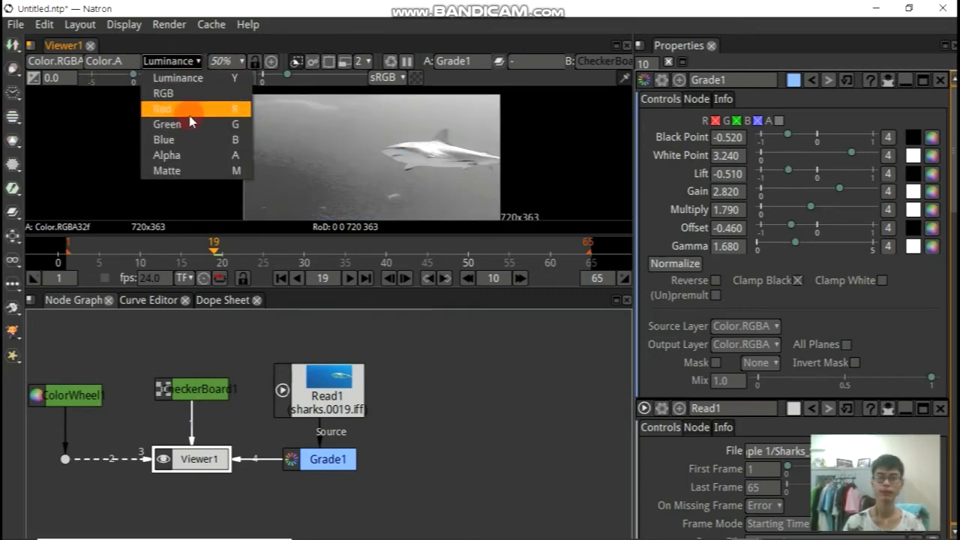
click(183, 109)
click(193, 65)
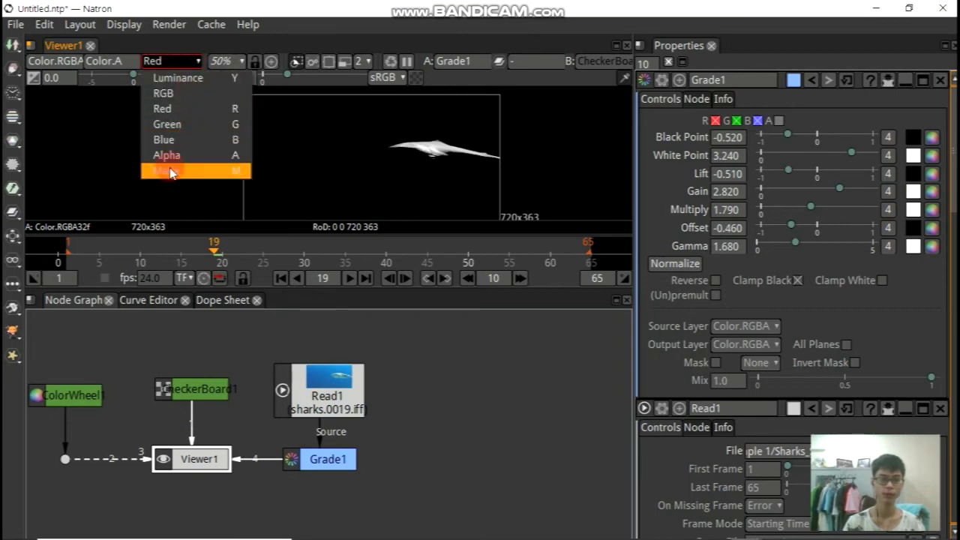
click(189, 168)
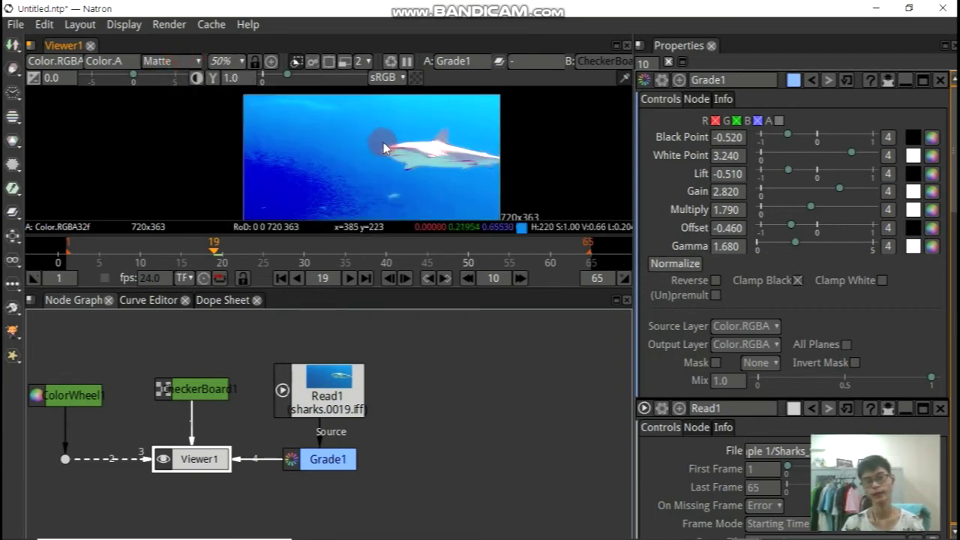
click(308, 98)
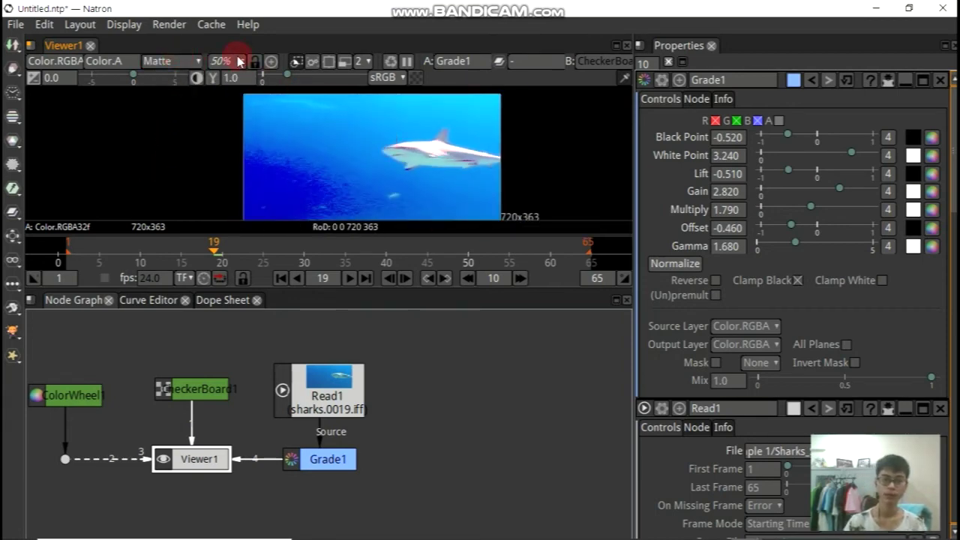
click(161, 60)
click(181, 96)
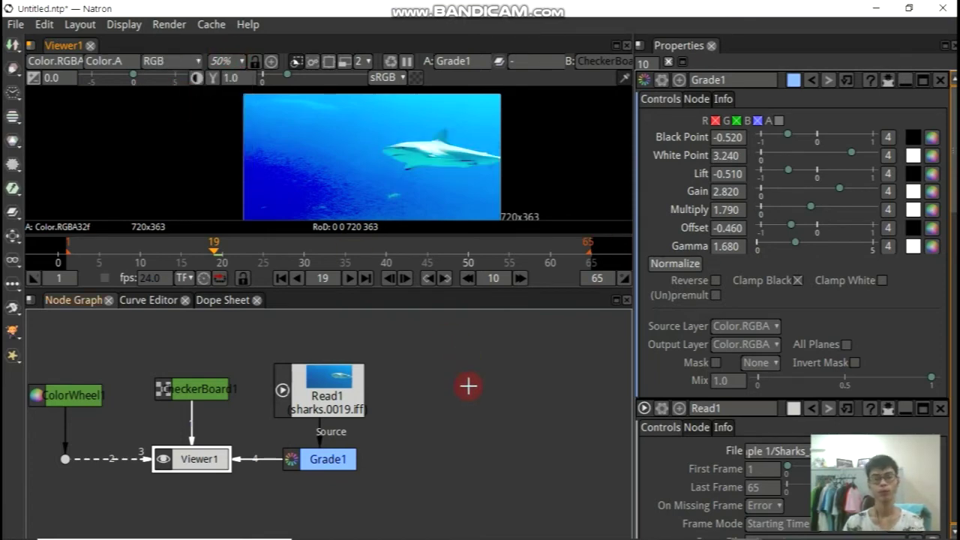
Create a Write node from the node search, bringing up its Save Sequence dialog
key(Tab)
text(w)
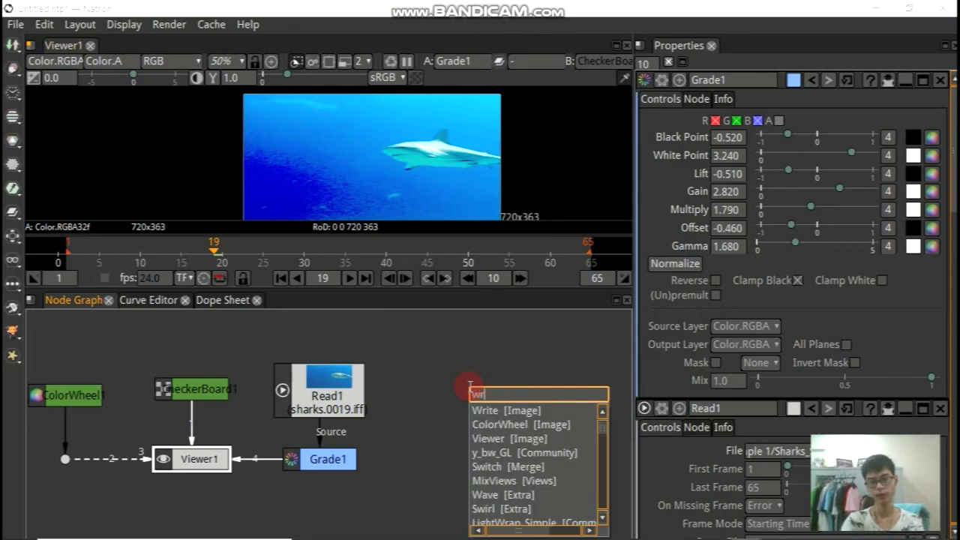
text(rite)
key(Return)
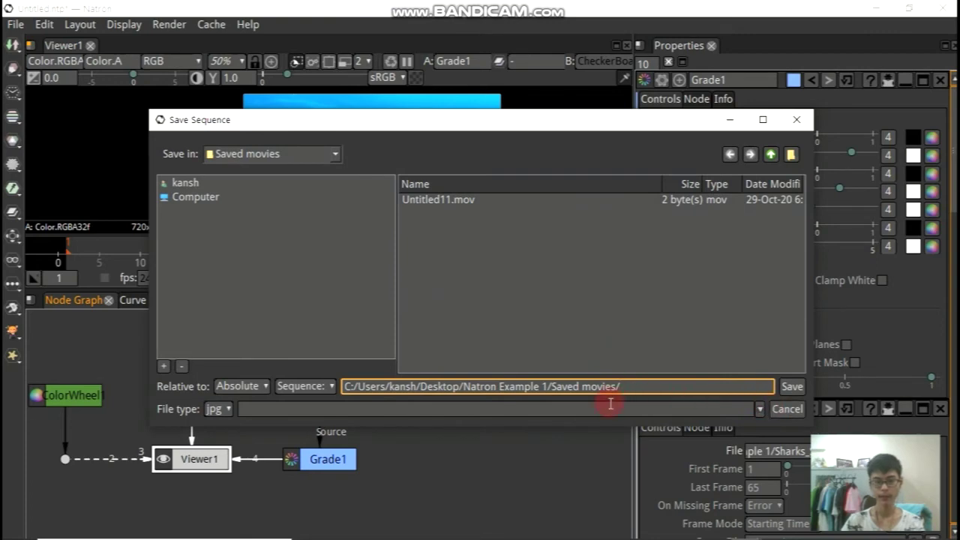
Set the Write node's output file type to mov
click(466, 411)
click(218, 411)
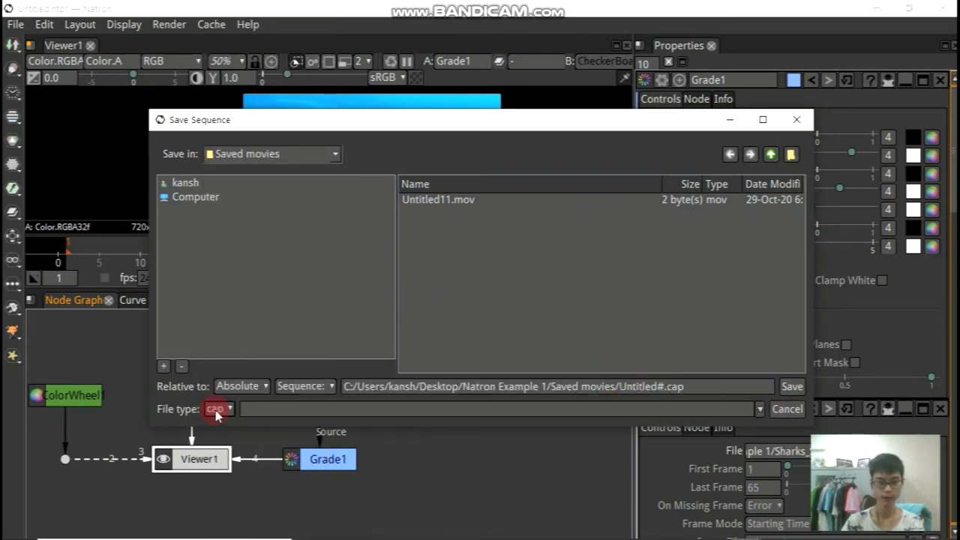
scroll(278, 377, down, 2)
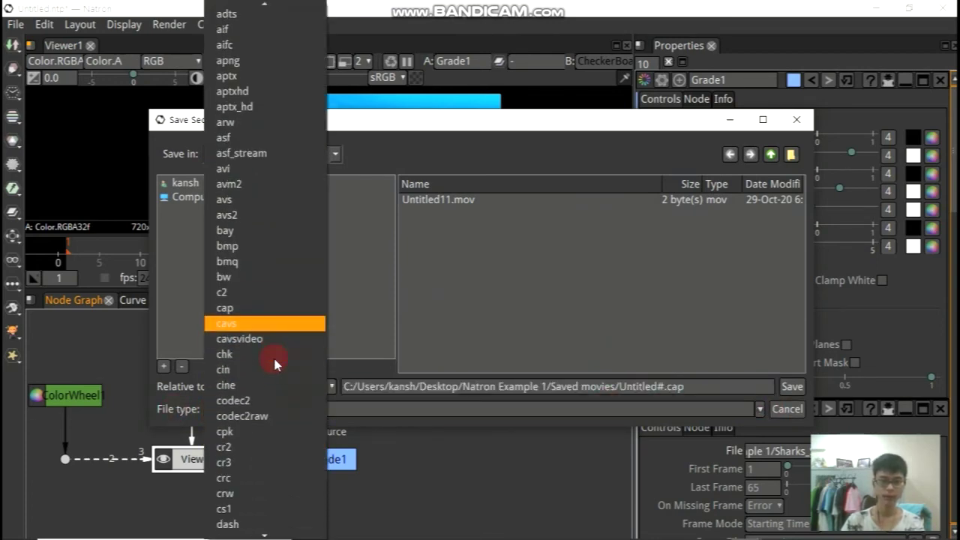
scroll(274, 367, down, 2)
scroll(274, 365, down, 1)
scroll(272, 361, down, 1)
scroll(274, 363, down, 2)
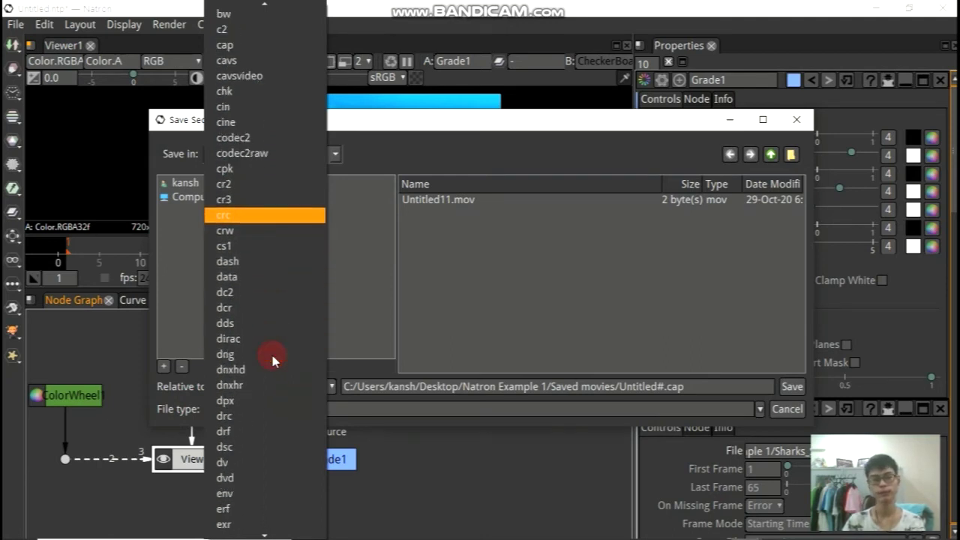
scroll(275, 454, down, 2)
scroll(272, 524, down, 2)
scroll(272, 532, down, 1)
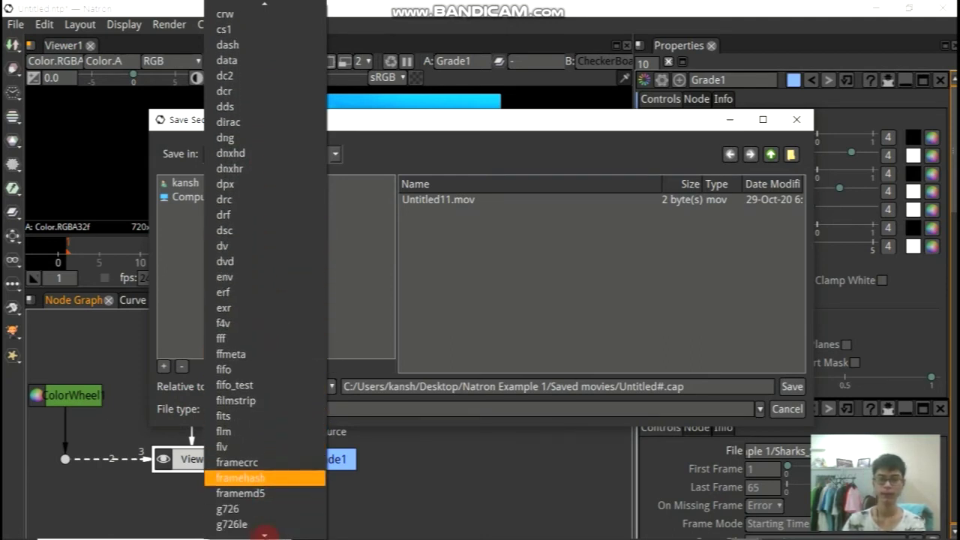
scroll(272, 532, down, 2)
scroll(270, 532, down, 2)
scroll(255, 529, down, 2)
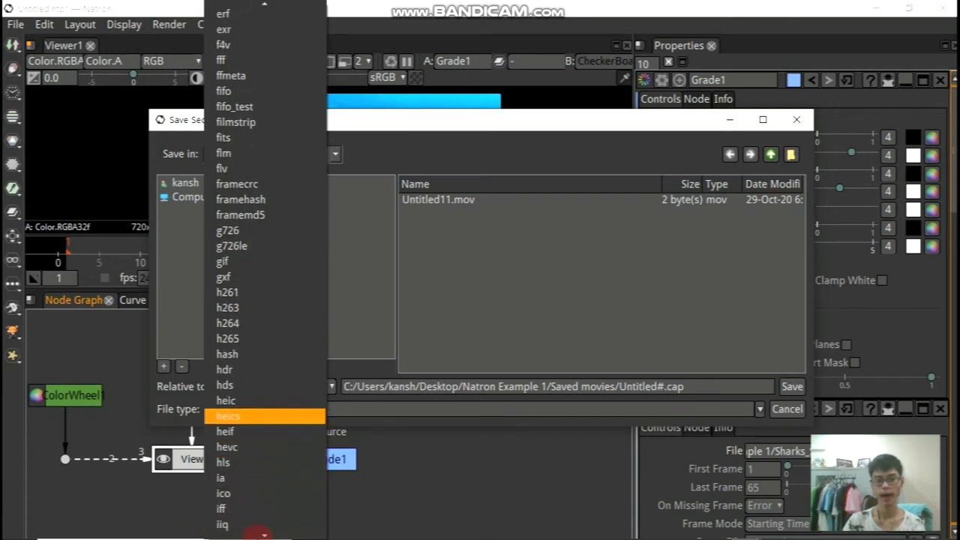
scroll(255, 531, down, 2)
scroll(254, 534, down, 2)
scroll(255, 532, down, 2)
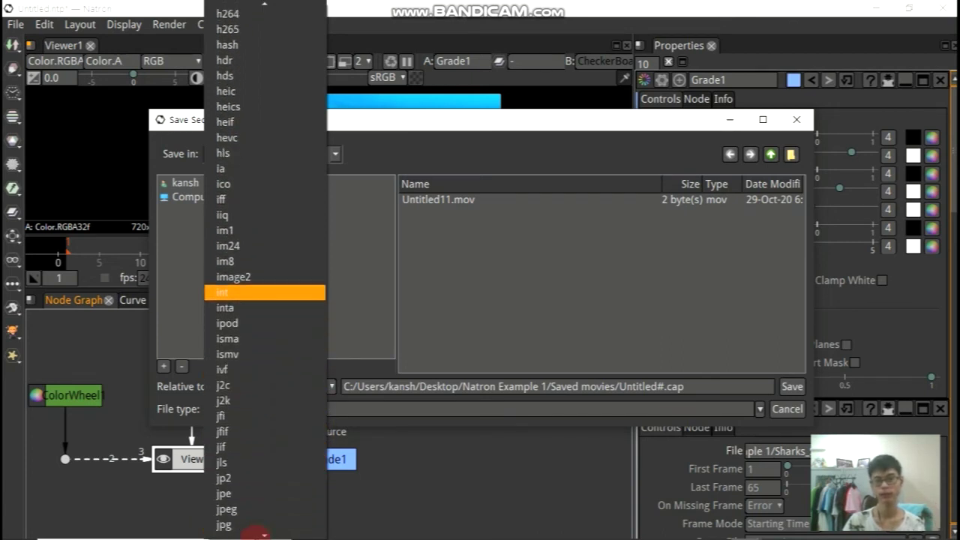
scroll(255, 533, down, 2)
scroll(254, 531, down, 3)
scroll(251, 530, down, 2)
scroll(255, 530, down, 2)
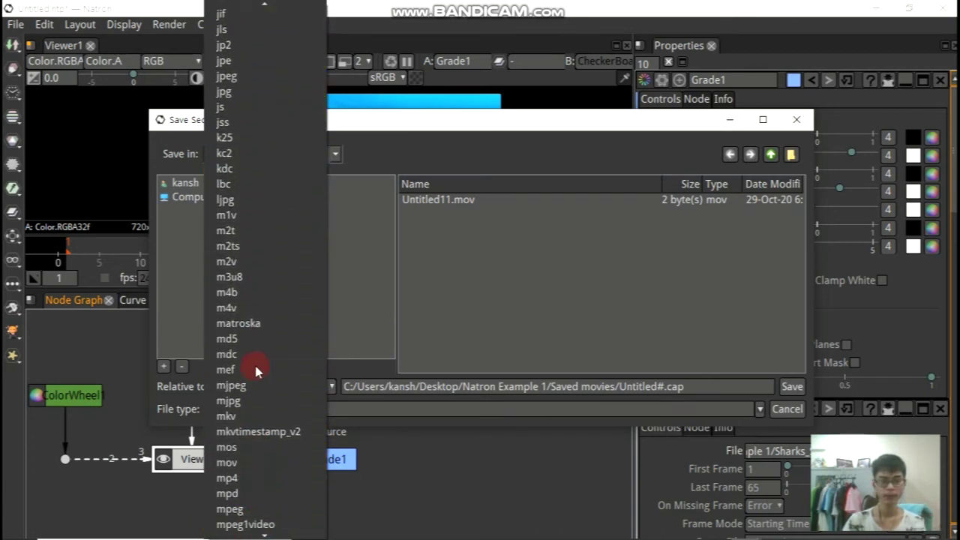
click(247, 462)
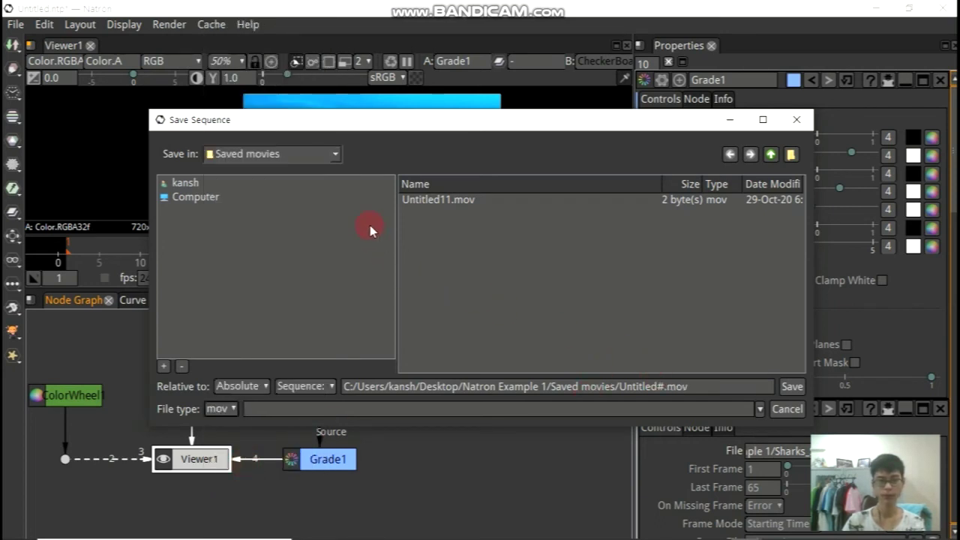
Rename the output to Dark_Shark.mov in the Saved movies folder and save
click(660, 386)
drag(657, 386, 627, 386)
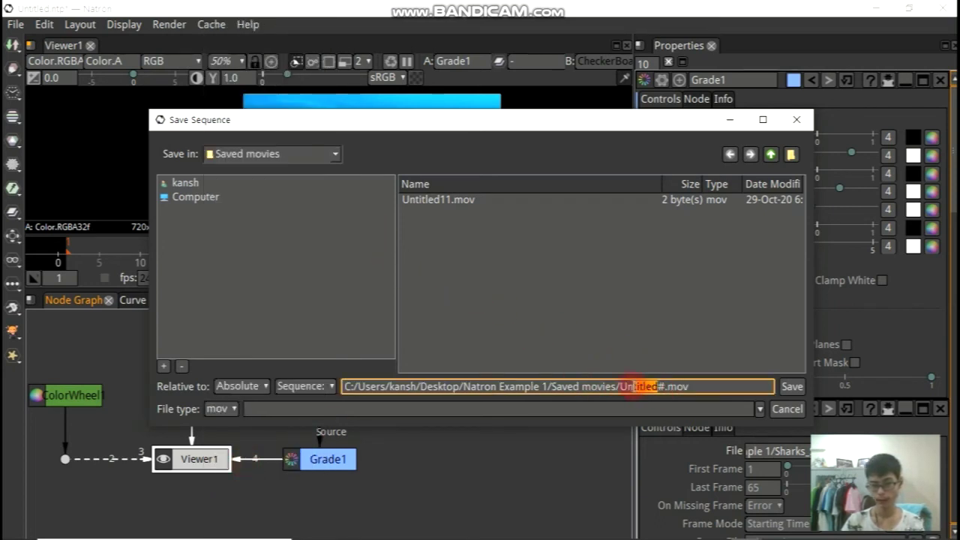
key(BackSpace)
key(Delete)
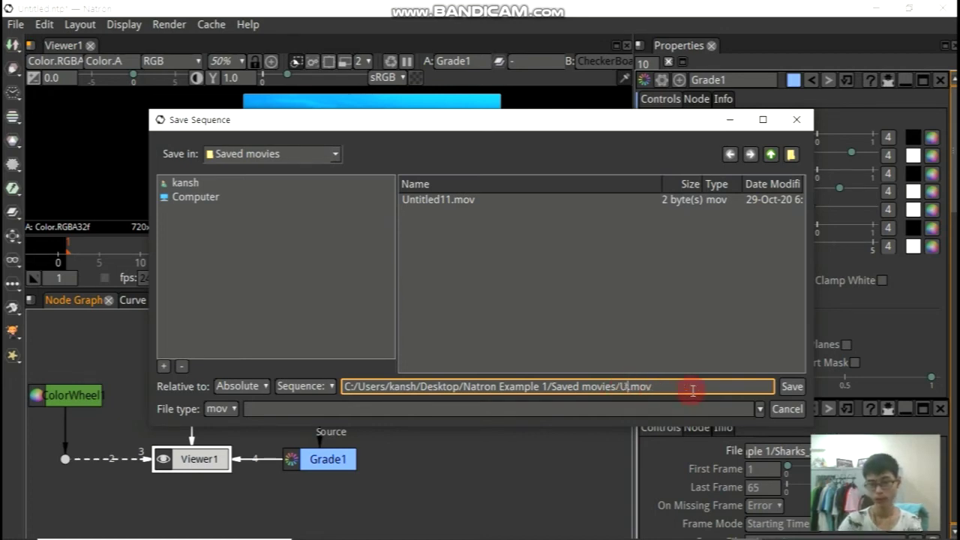
key(BackSpace)
key(Caps_Lock)
key(Caps_Lock)
text(ark_Shark)
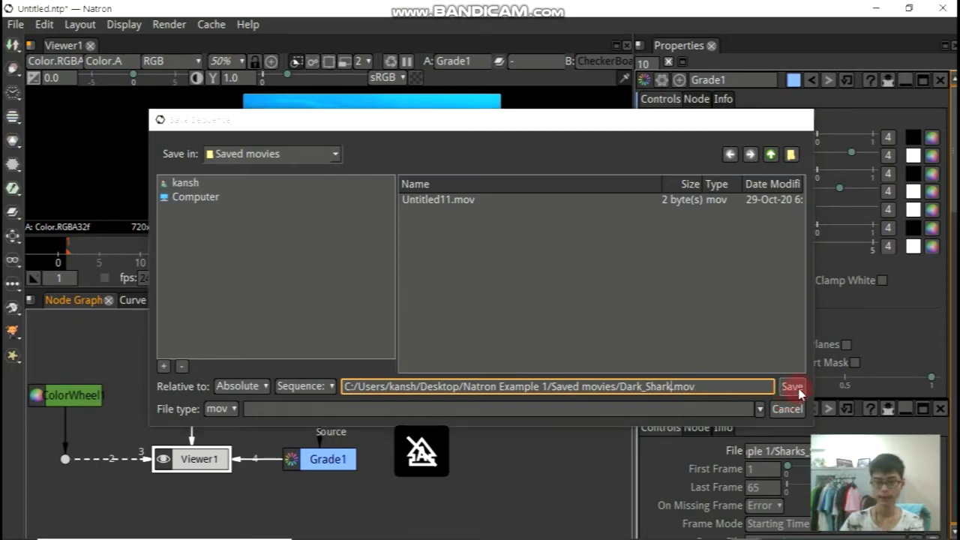
click(792, 387)
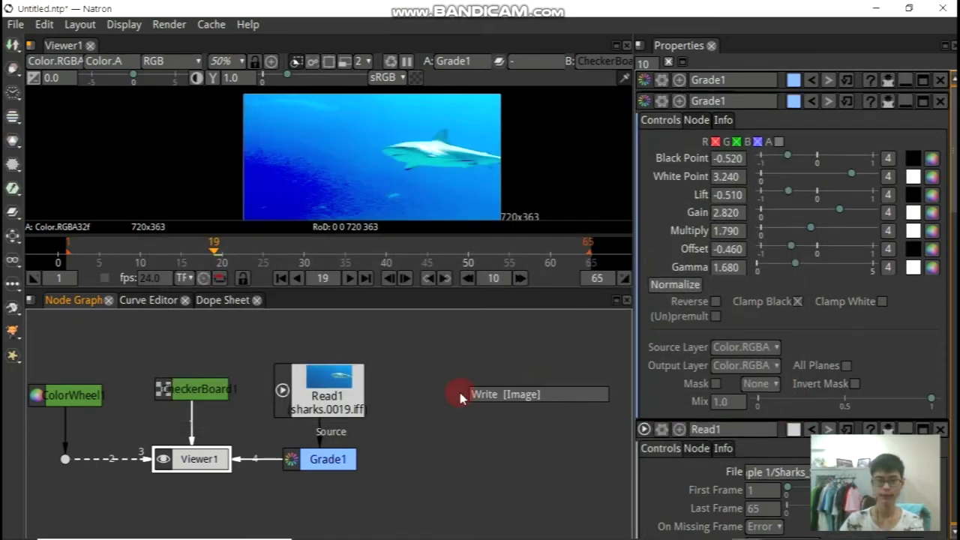
Place Write2 directly below Grade1 and connect Grade1's output to its Source input
click(459, 396)
mouse_move(381, 445)
mouse_down()
mouse_move(504, 397)
mouse_move(479, 370)
mouse_move(480, 384)
mouse_up()
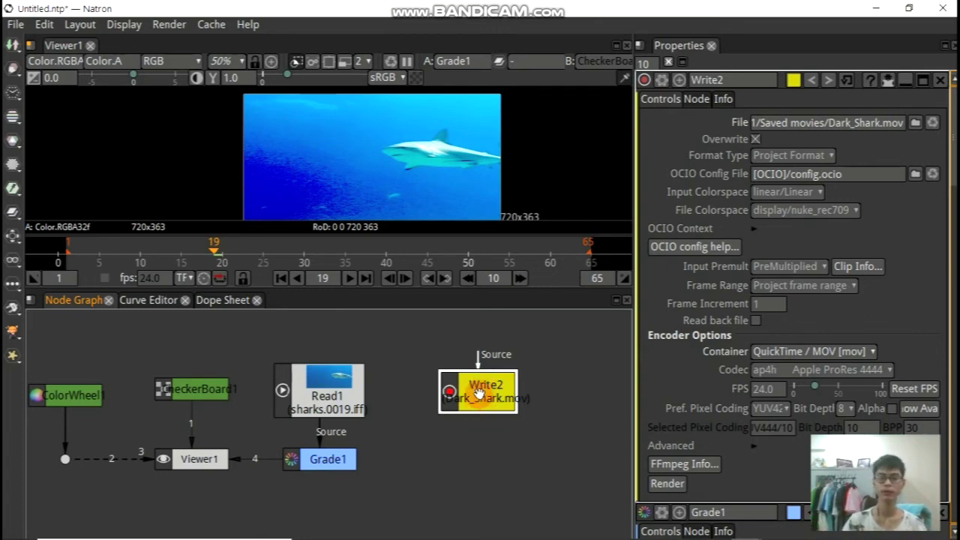
mouse_move(482, 387)
mouse_down()
mouse_move(455, 484)
mouse_move(448, 468)
mouse_move(347, 459)
mouse_up()
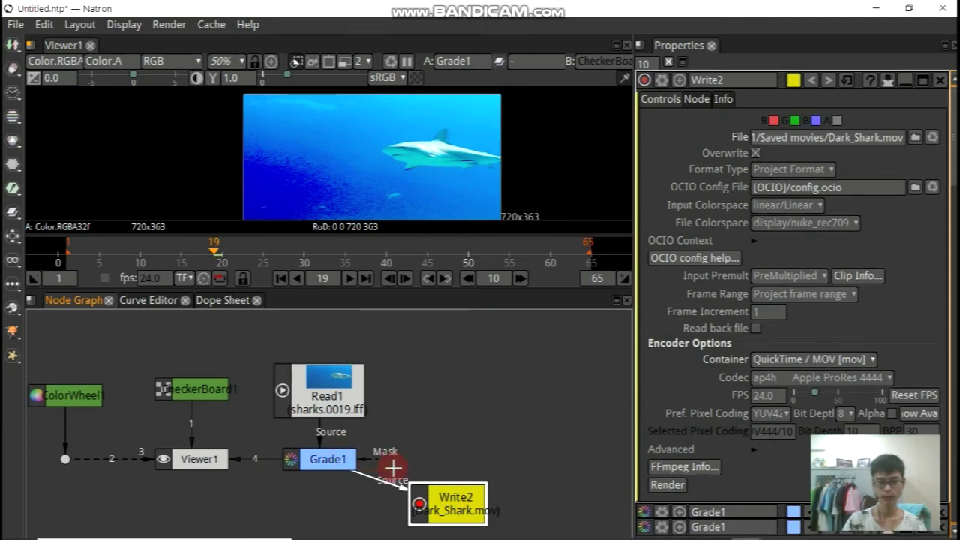
drag(439, 497, 466, 452)
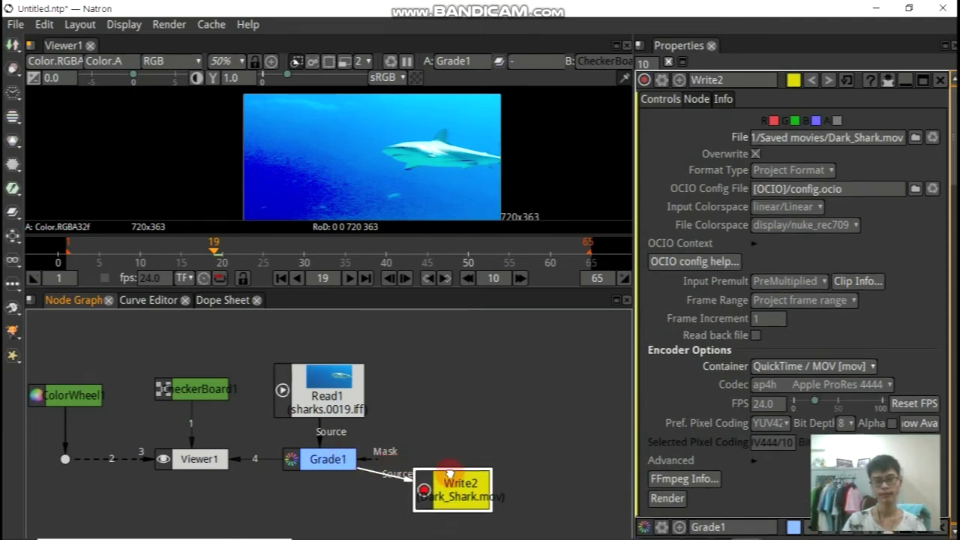
drag(468, 496, 331, 514)
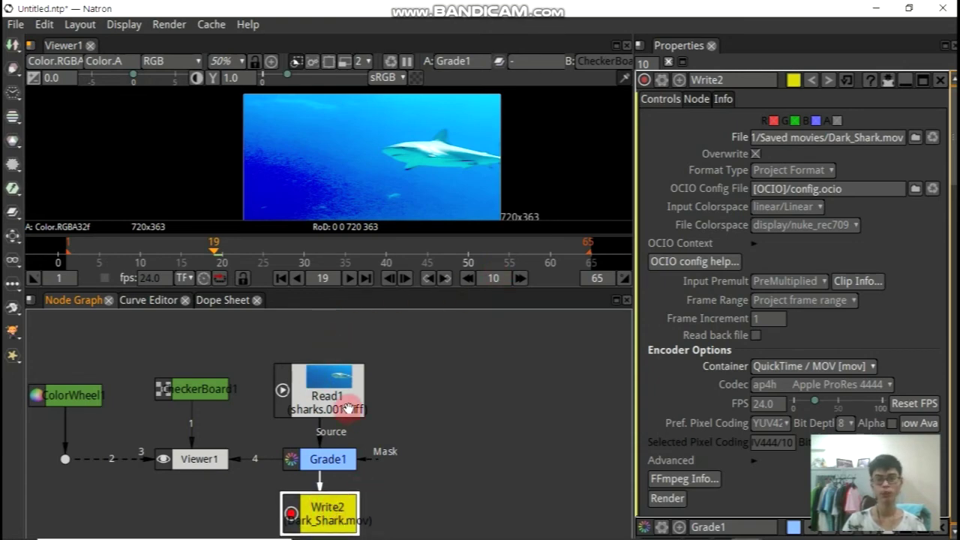
click(327, 458)
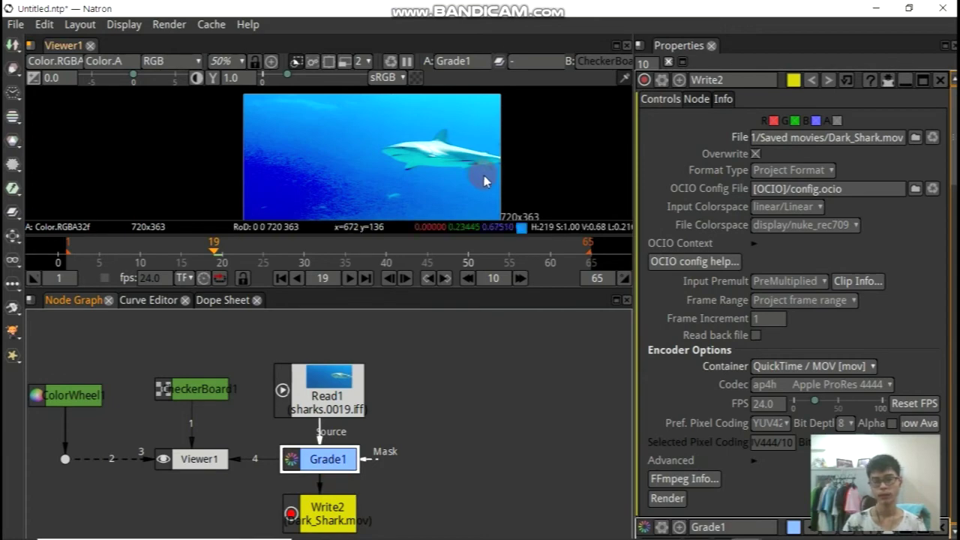
Pick a new White Point colour for Grade1 with the colour picker
scroll(806, 227, down, 1)
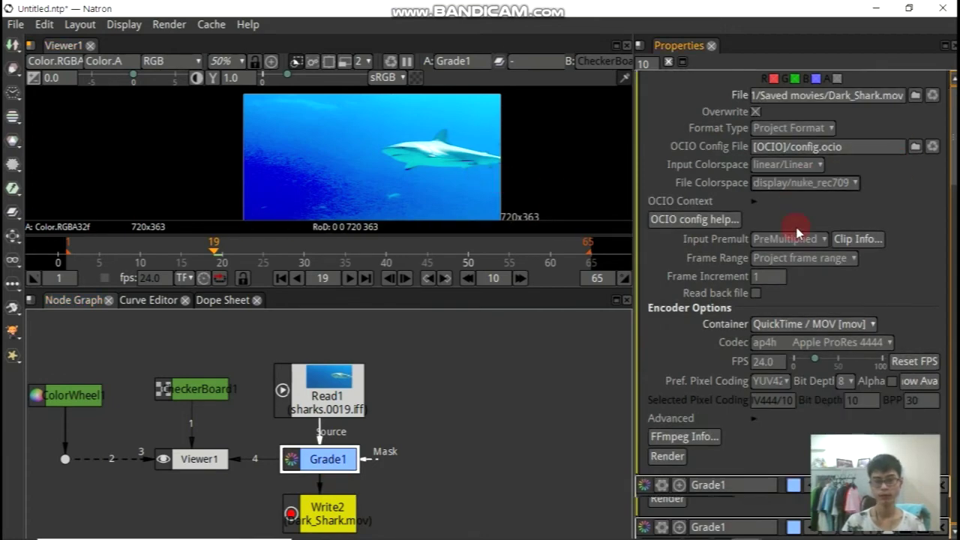
scroll(796, 228, down, 3)
scroll(797, 232, down, 1)
scroll(797, 234, down, 4)
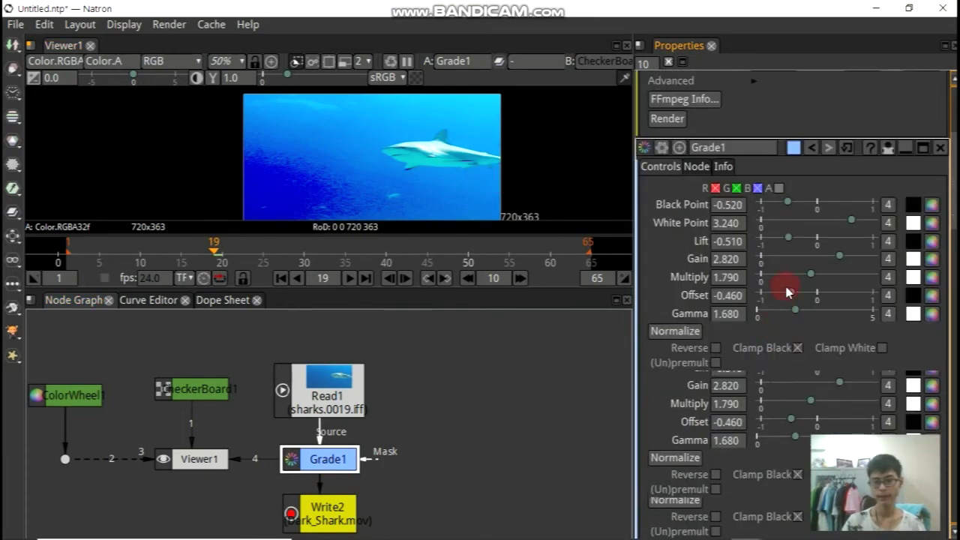
click(935, 227)
click(487, 162)
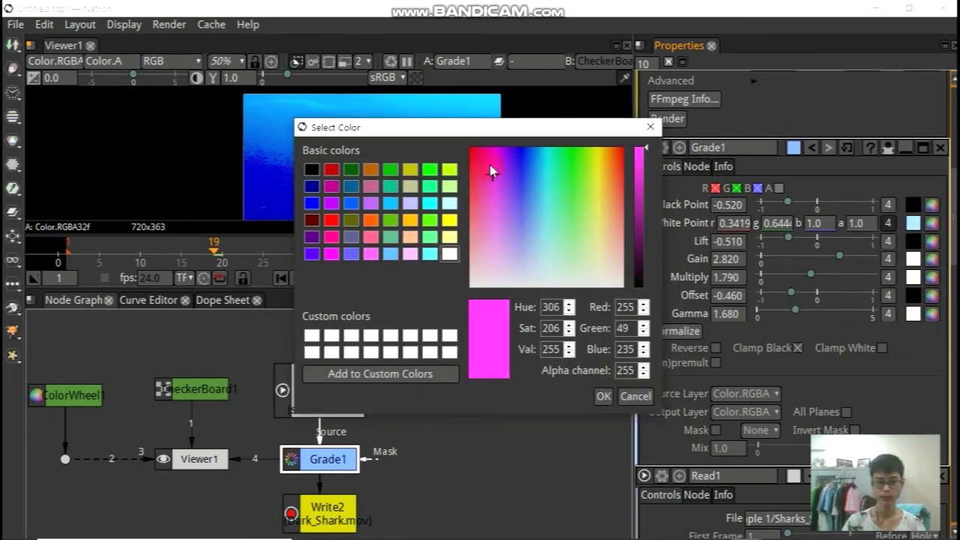
mouse_move(487, 166)
mouse_down()
mouse_move(580, 193)
mouse_move(567, 226)
mouse_up()
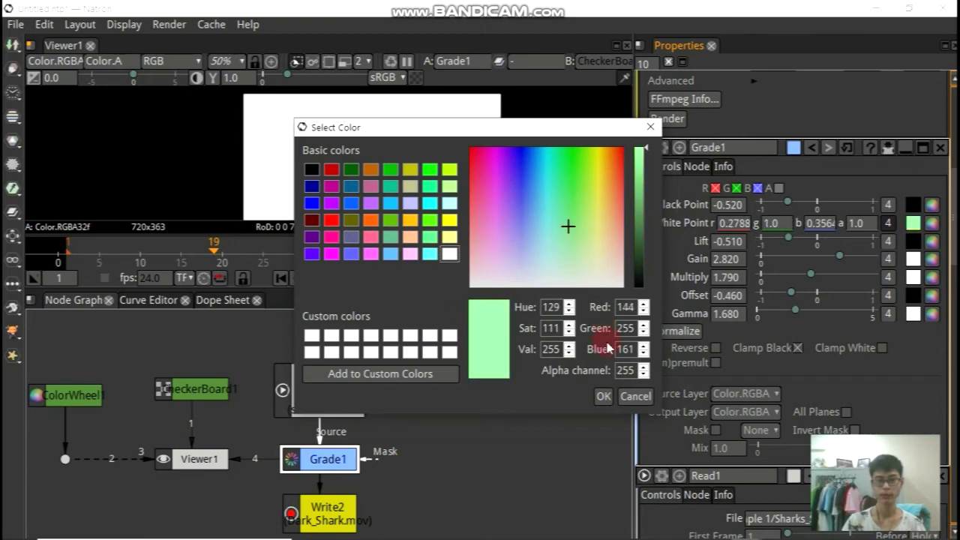
click(604, 396)
click(862, 223)
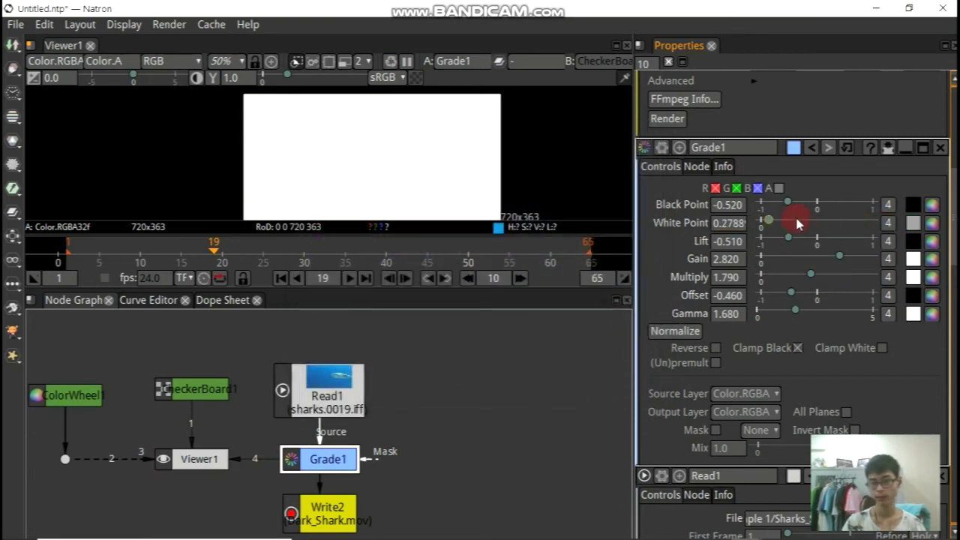
Set Grade1's White Point to 2.740, Lift -0.260 and Multiply 0.960
mouse_move(798, 223)
mouse_down()
mouse_move(838, 218)
mouse_move(804, 239)
mouse_up()
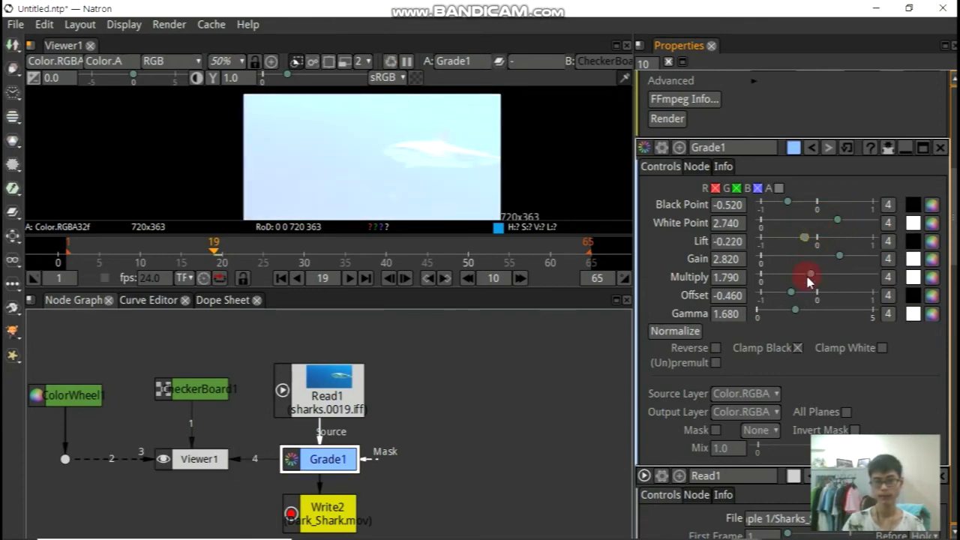
drag(810, 281, 788, 282)
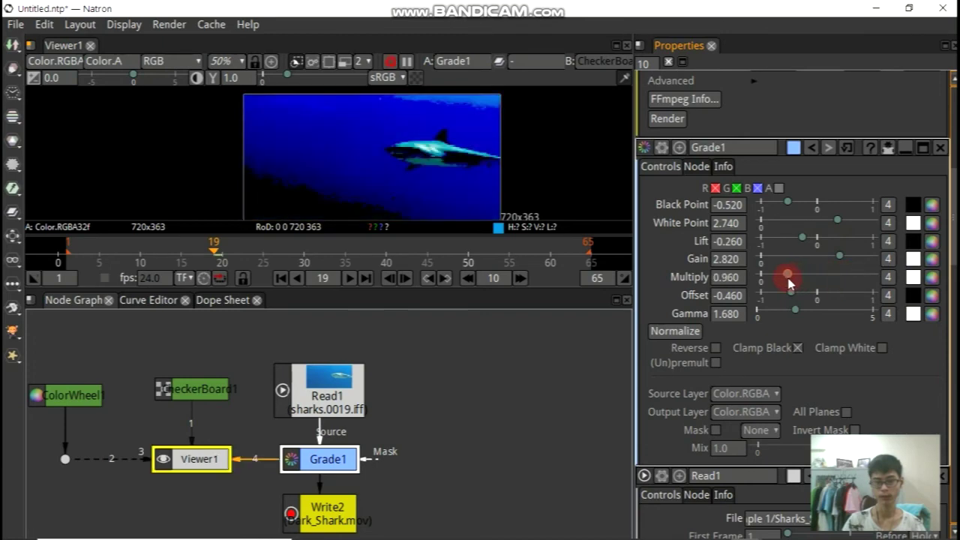
drag(789, 282, 788, 283)
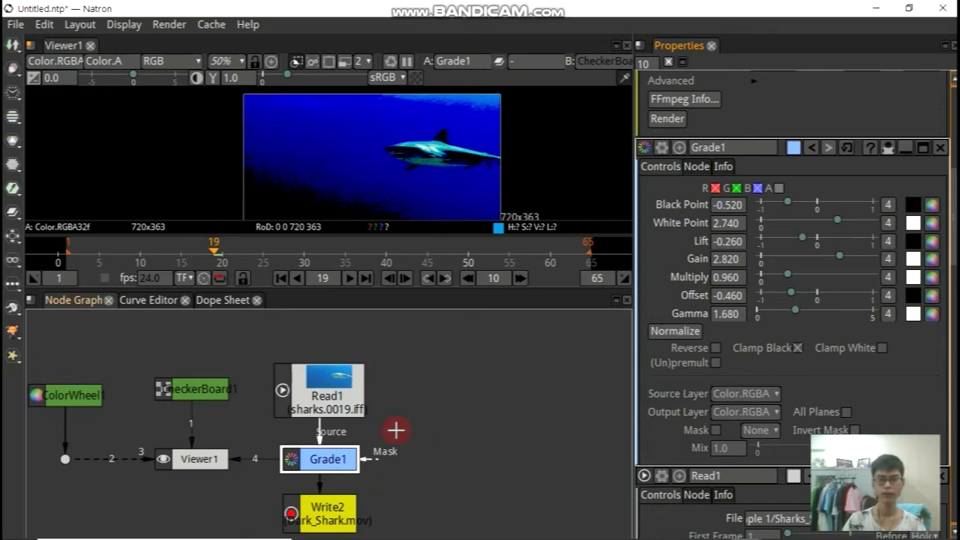
Bring Write2's output and encoder settings into view in the Properties panel
click(720, 394)
scroll(724, 383, up, 3)
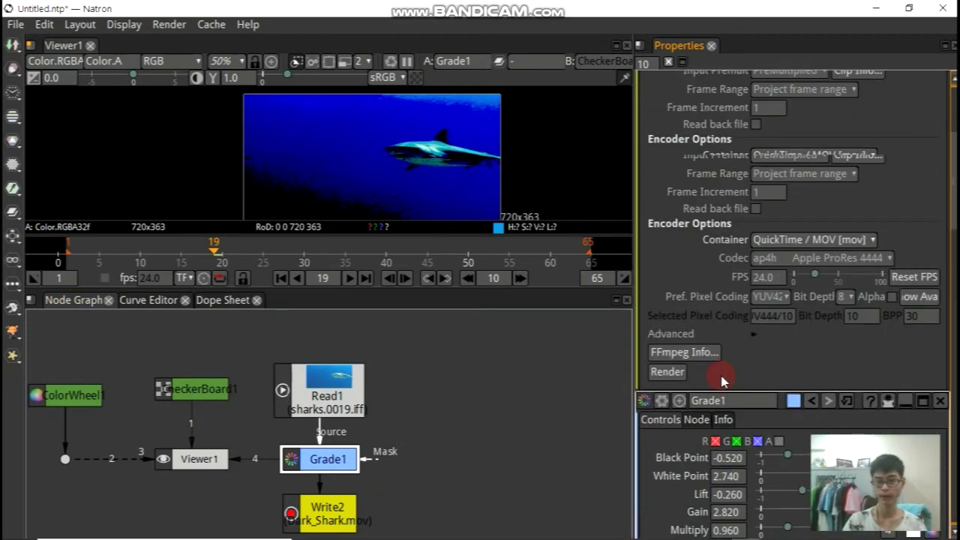
scroll(720, 380, up, 2)
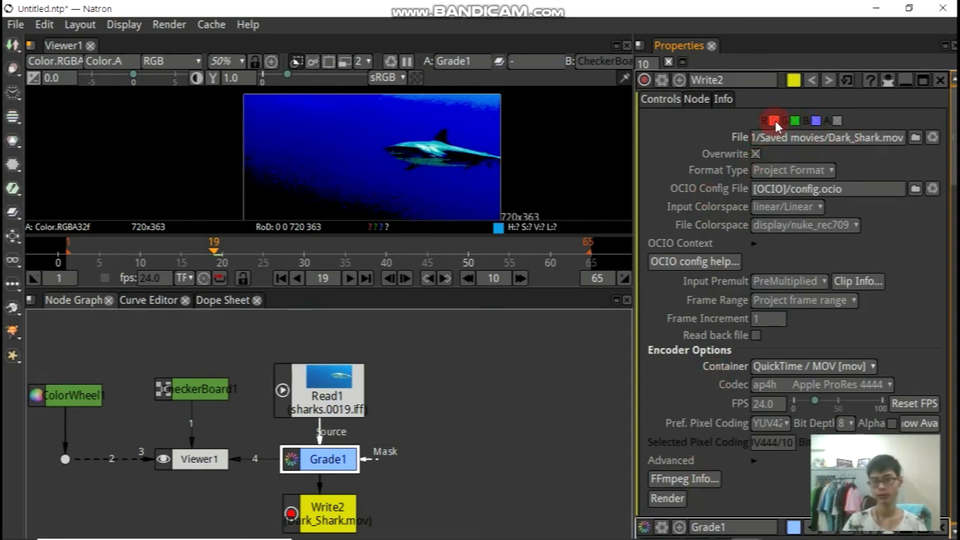
click(815, 121)
click(837, 122)
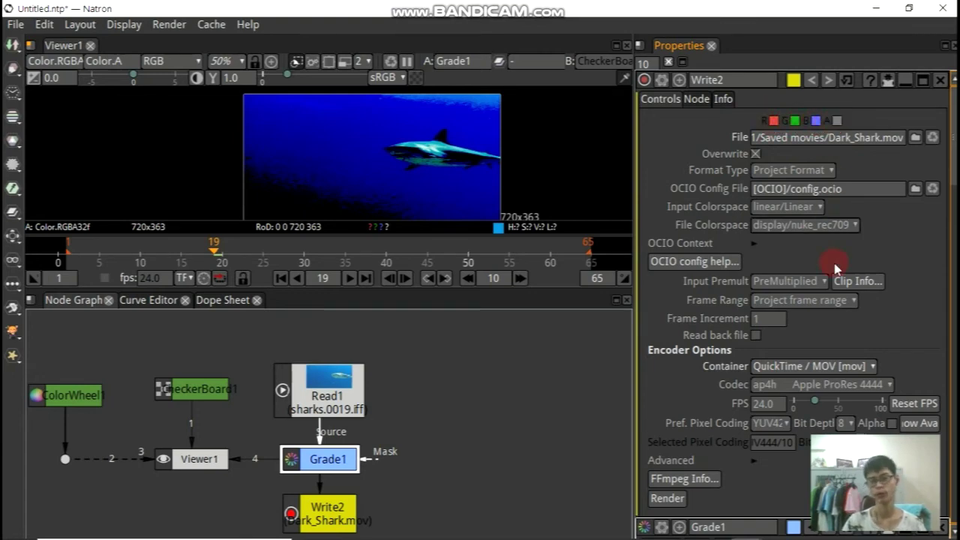
click(624, 293)
scroll(698, 307, down, 3)
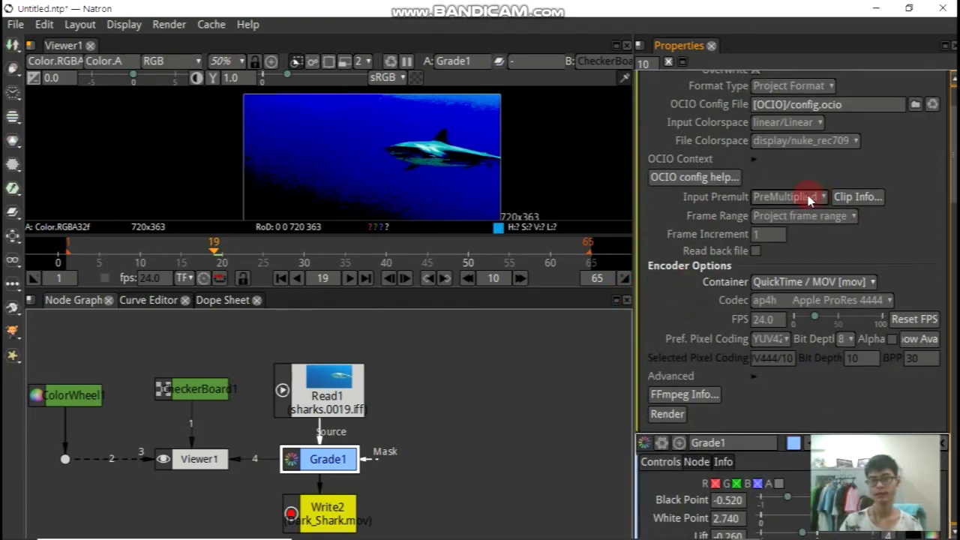
Try UnPreMultiplied for Write2's Input Premult, then set it back to PreMultiplied
mouse_move(810, 200)
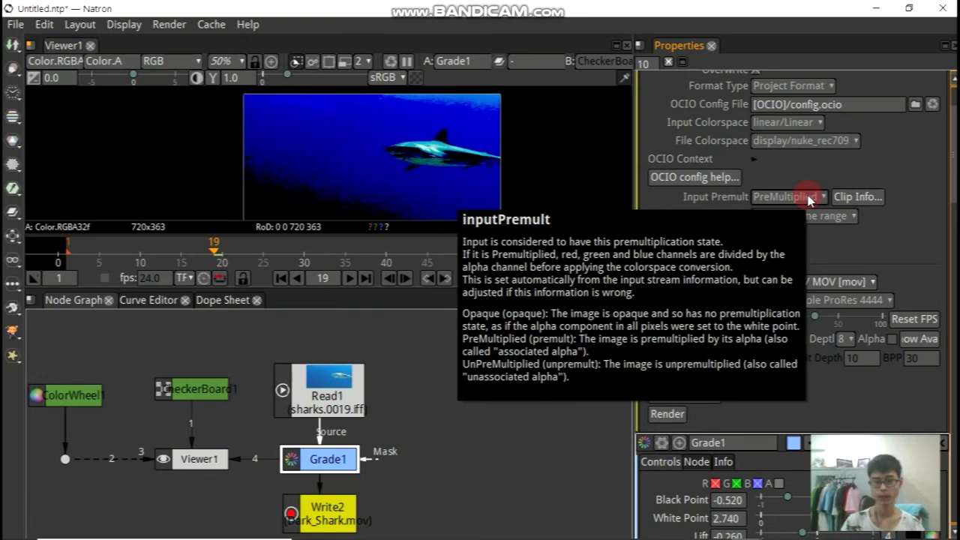
click(810, 197)
click(814, 245)
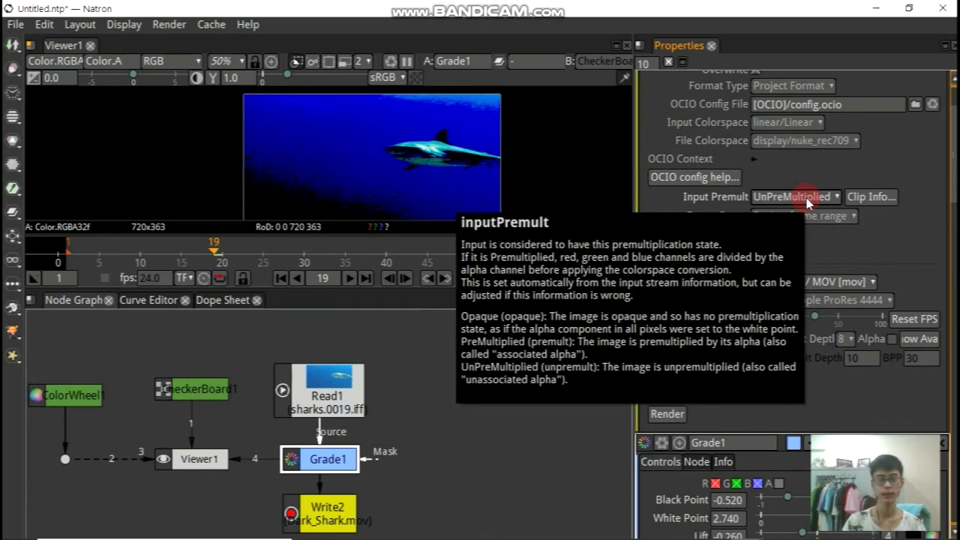
click(806, 198)
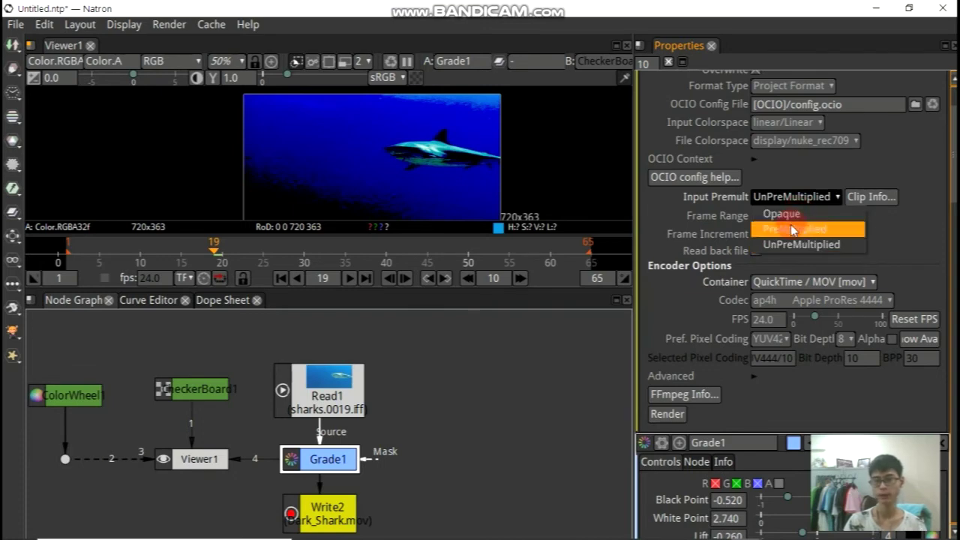
click(792, 230)
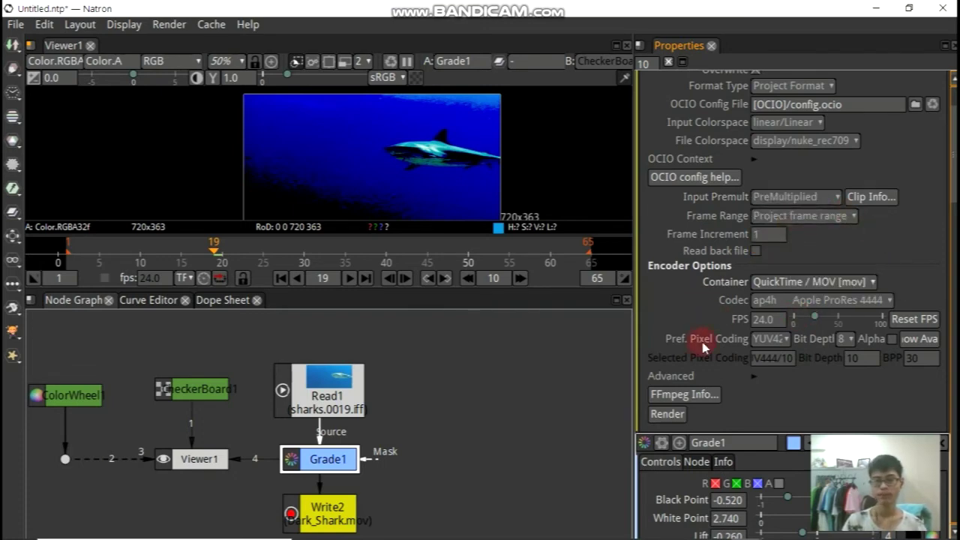
scroll(720, 338, down, 3)
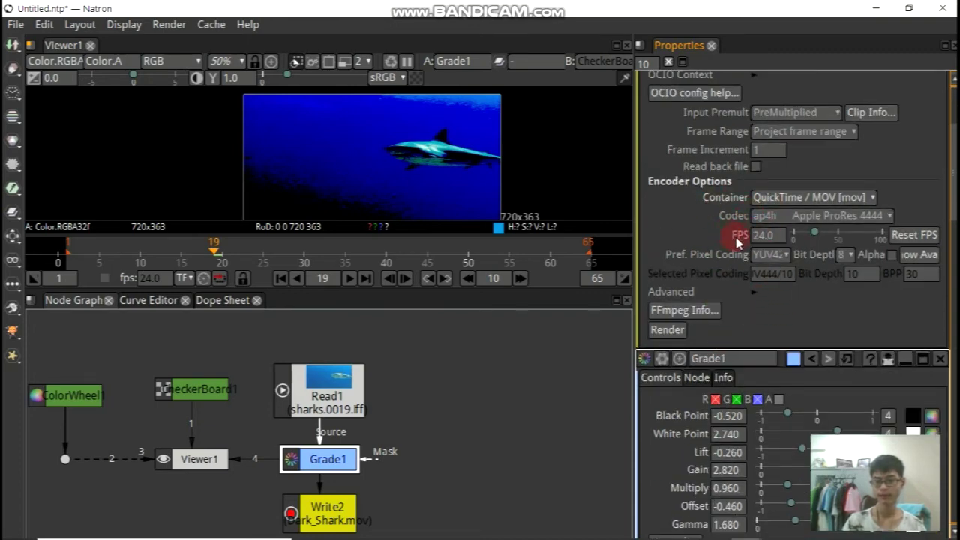
Replace Write2's Apple ProRes 4444 codec with H264 Cisco libopenh264 for the MOV output
click(753, 217)
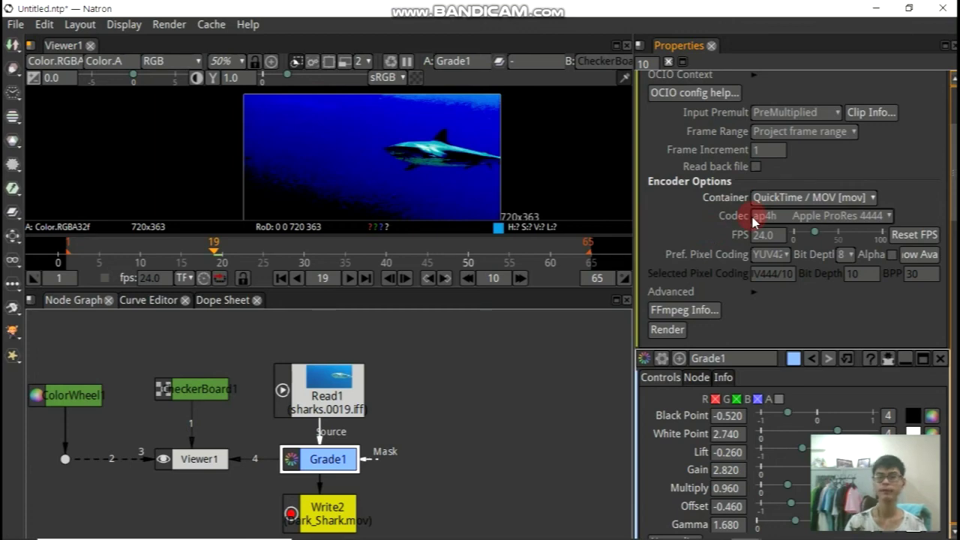
mouse_move(778, 215)
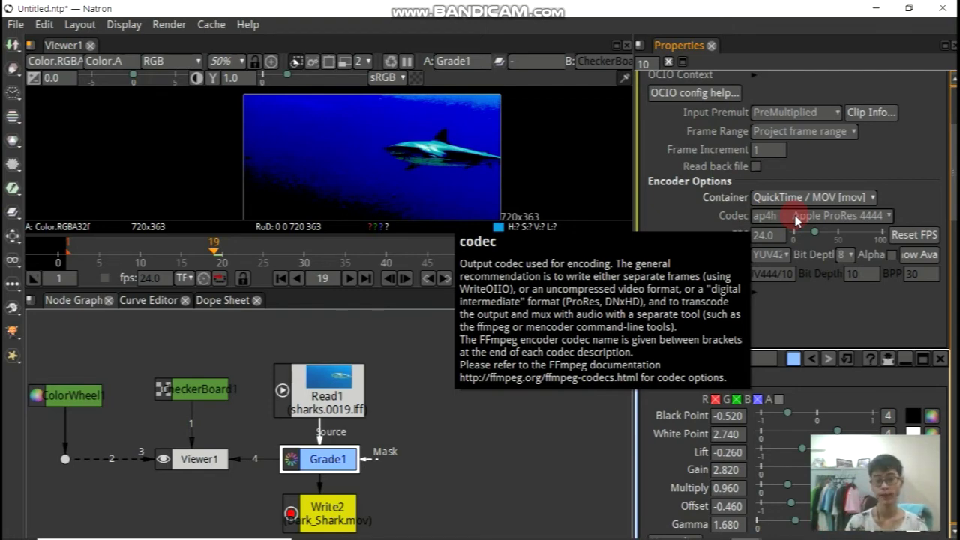
click(795, 215)
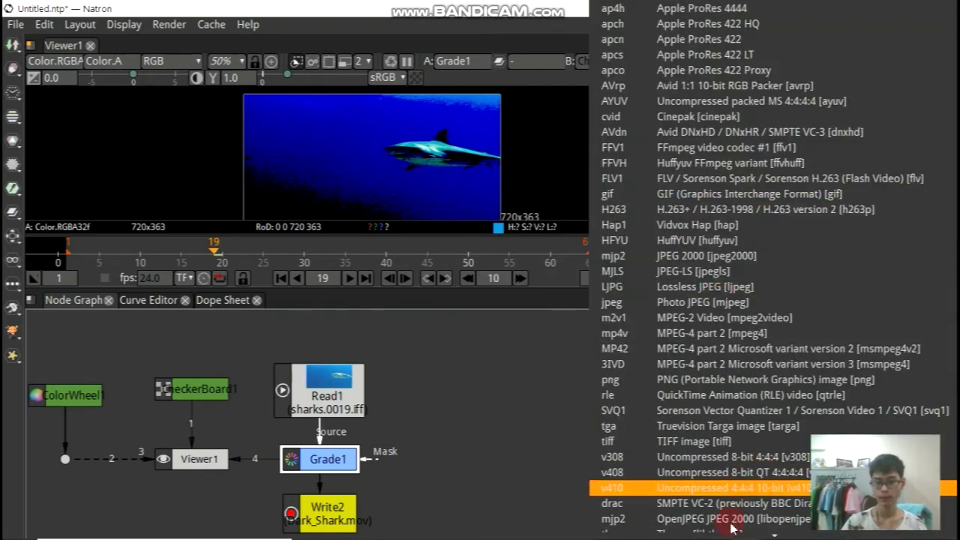
scroll(731, 488, down, 1)
scroll(862, 453, down, 1)
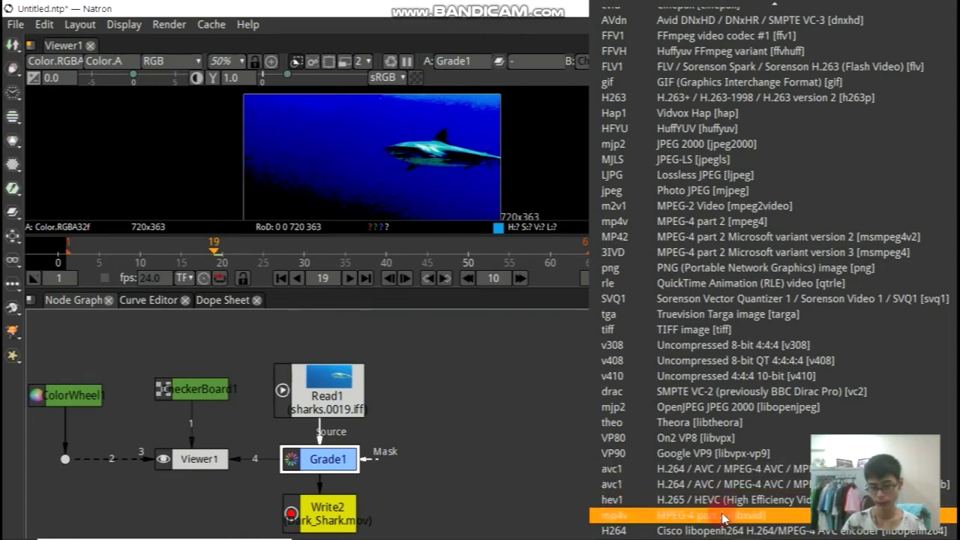
click(718, 534)
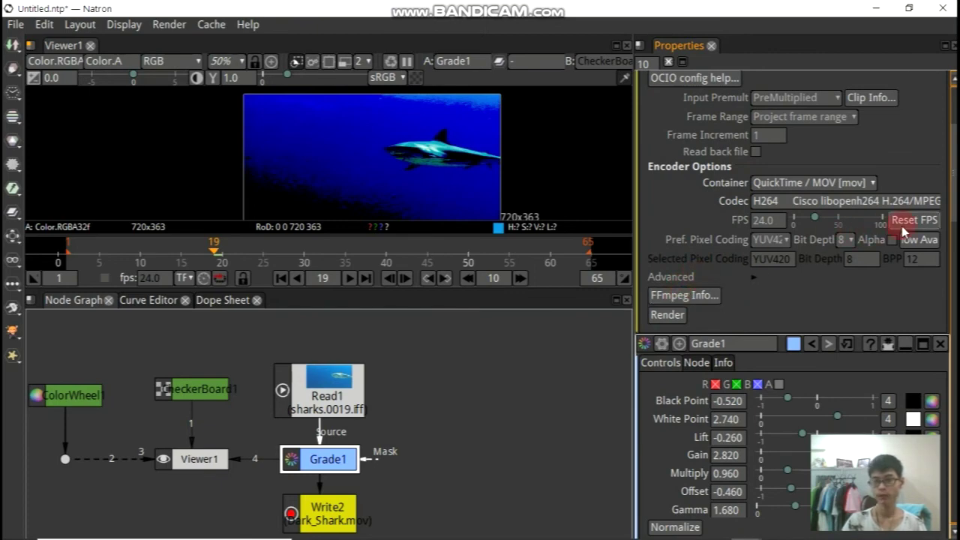
click(815, 210)
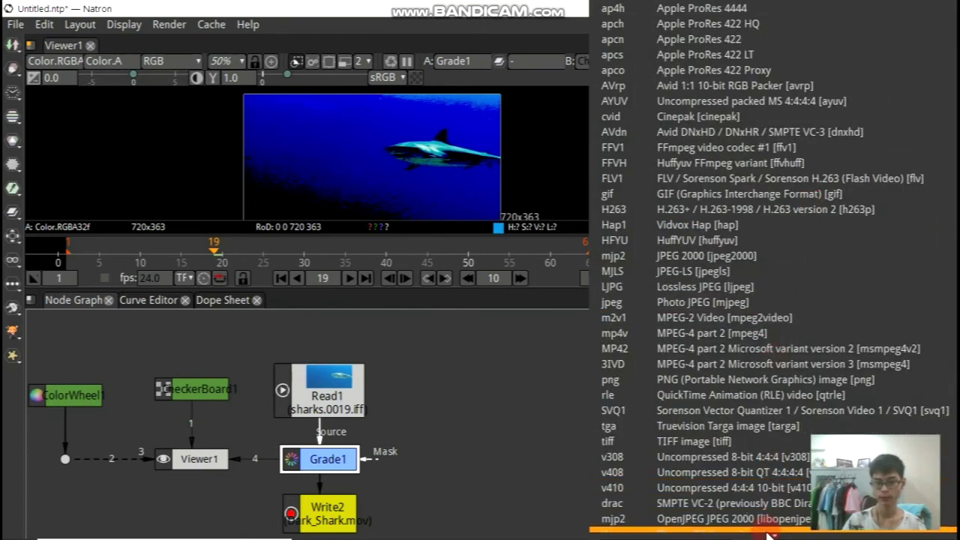
scroll(772, 534, down, 1)
scroll(772, 534, down, 1)
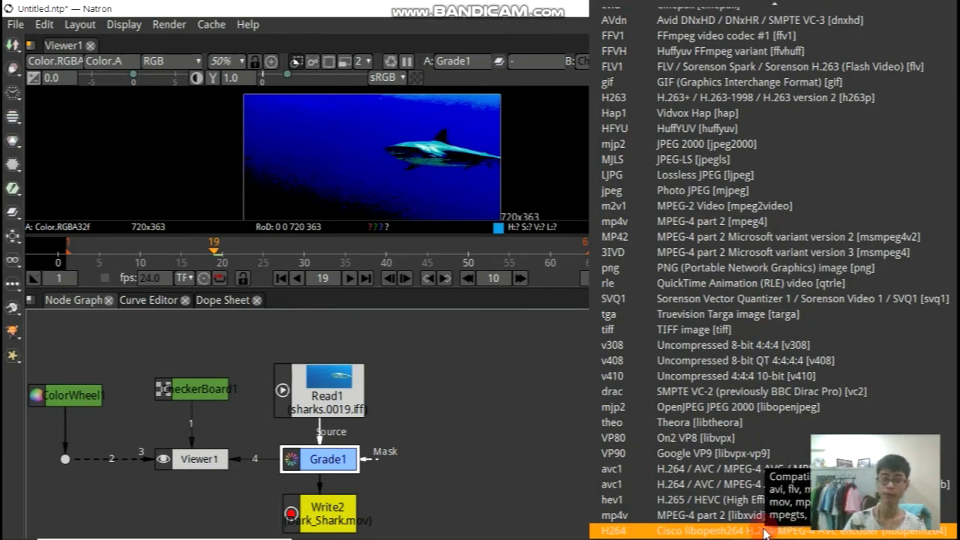
click(765, 530)
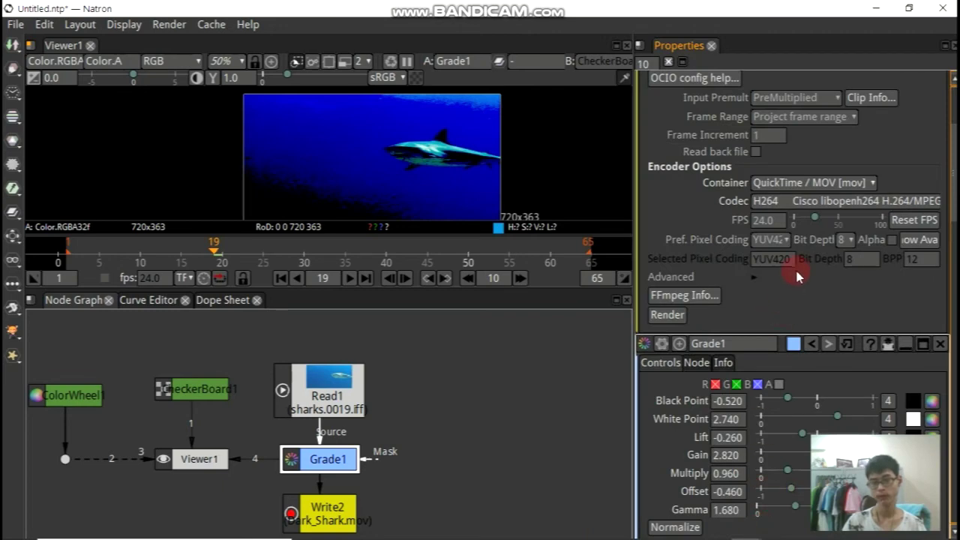
click(768, 220)
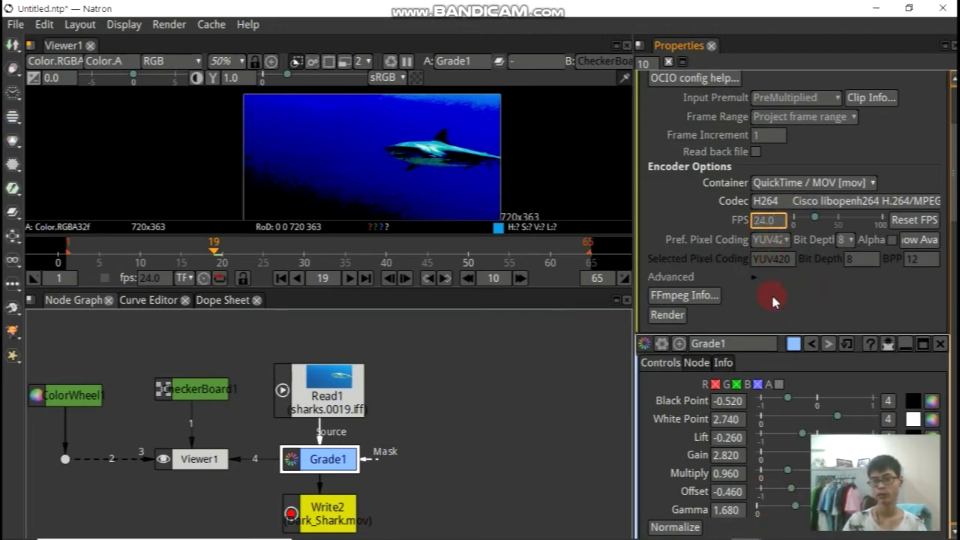
Set Write2's frame rate to 30 fps and start the render
double_click(768, 224)
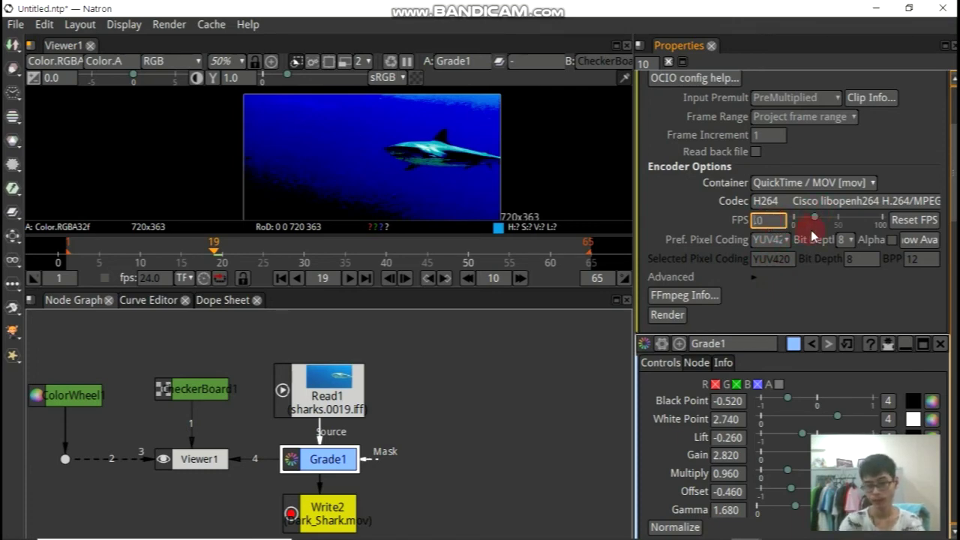
text(30)
key(Return)
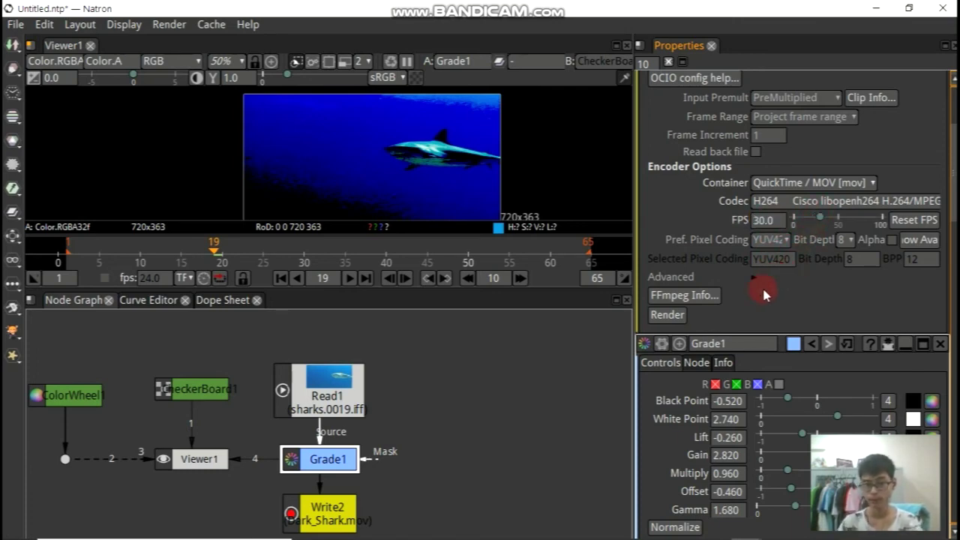
click(665, 316)
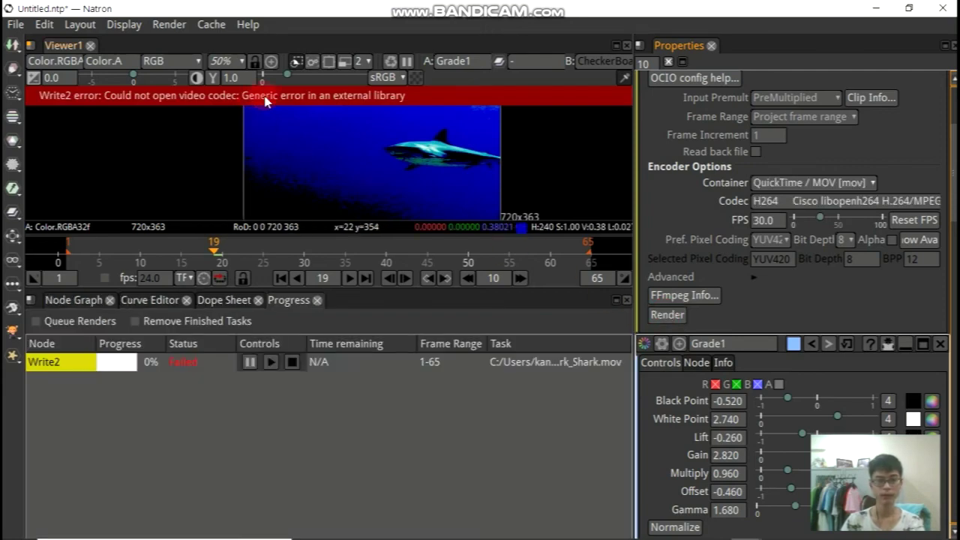
Retry the failed Write2 render job, which stops at 0% with 'Could not open video codec'
click(270, 362)
click(504, 338)
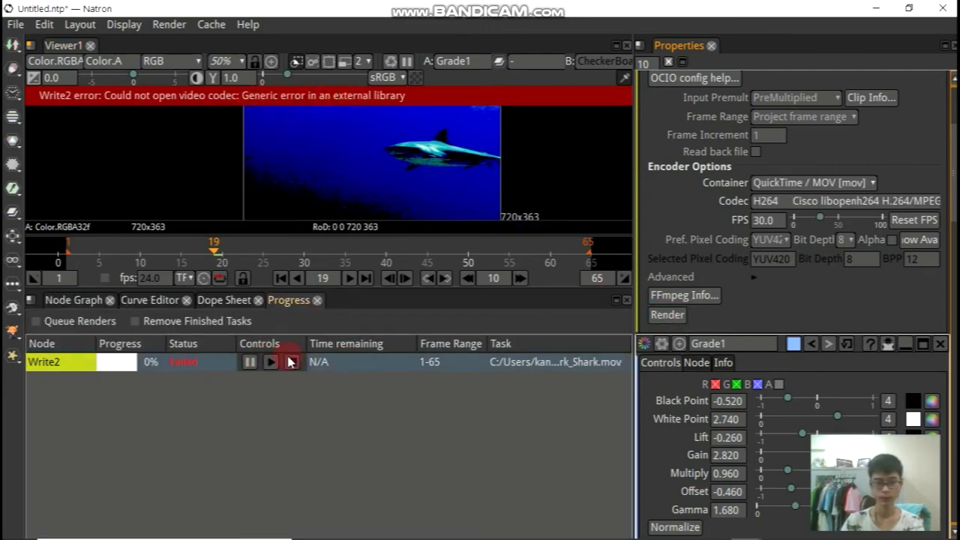
click(268, 382)
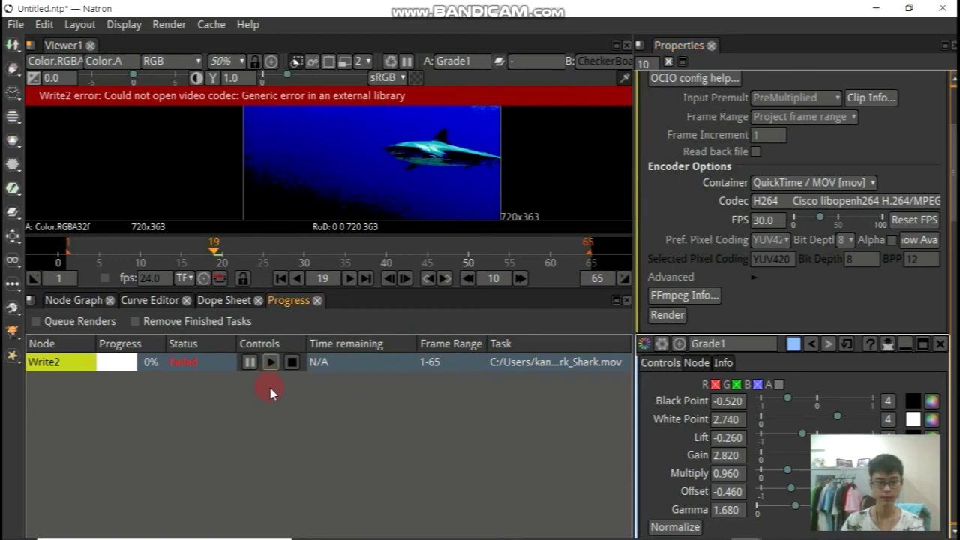
click(163, 98)
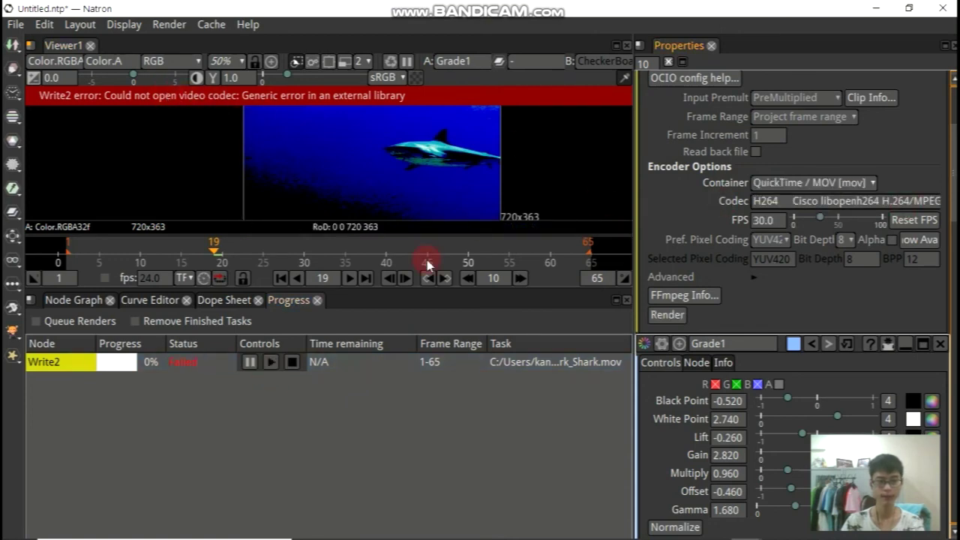
click(102, 318)
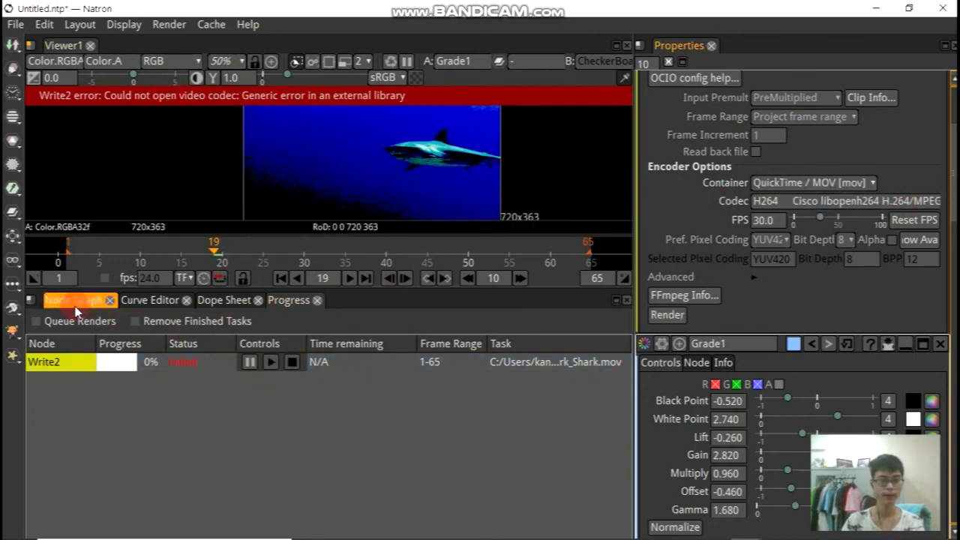
Select Write2 in the Node Graph and set its codec to mp4v MPEG-4 part 2 [mpeg4]
click(75, 300)
click(357, 527)
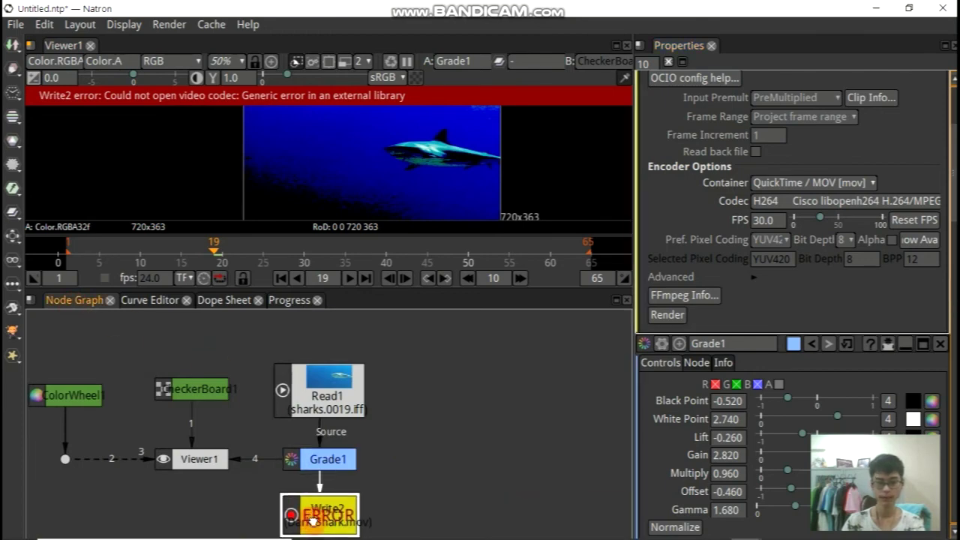
click(327, 516)
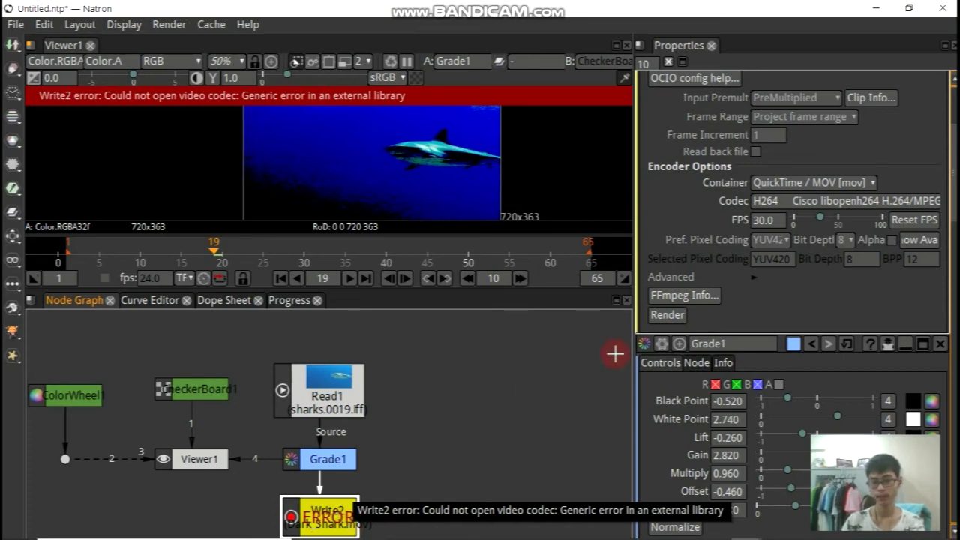
click(824, 200)
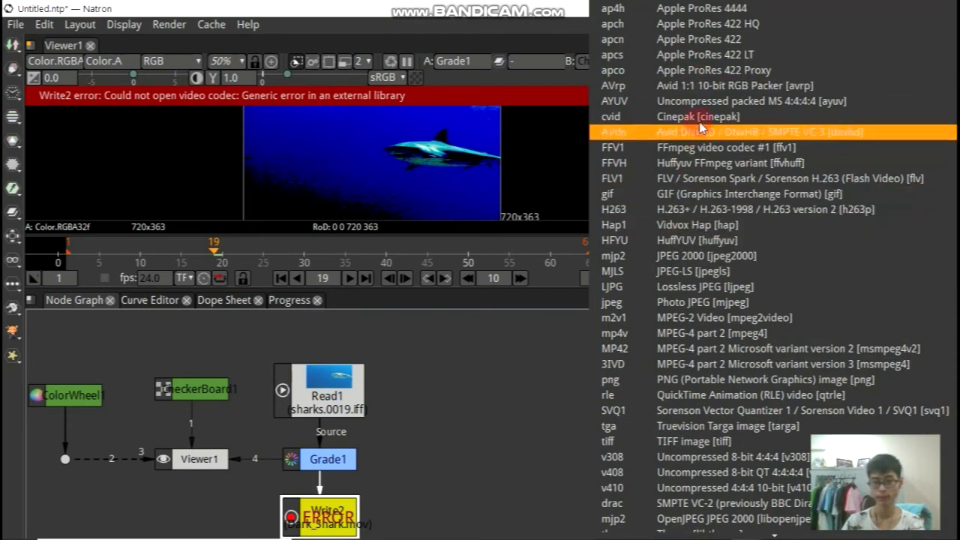
click(748, 334)
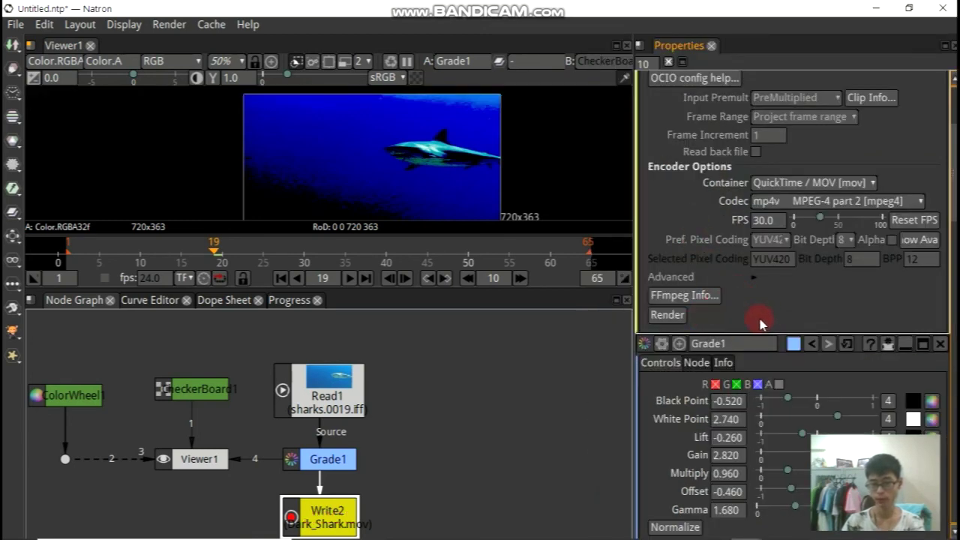
Render Write2's frames 1–65 to Dark_Shark.mov with the MPEG-4 codec
click(675, 315)
click(556, 368)
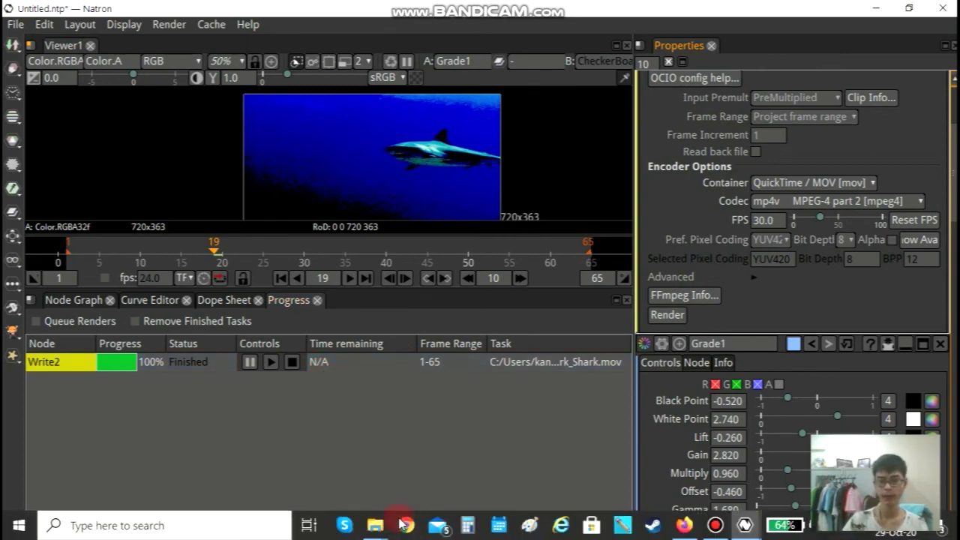
Open Dark_Shark.mov from Natron Example 1's Saved movies folder with VLC media player
click(368, 531)
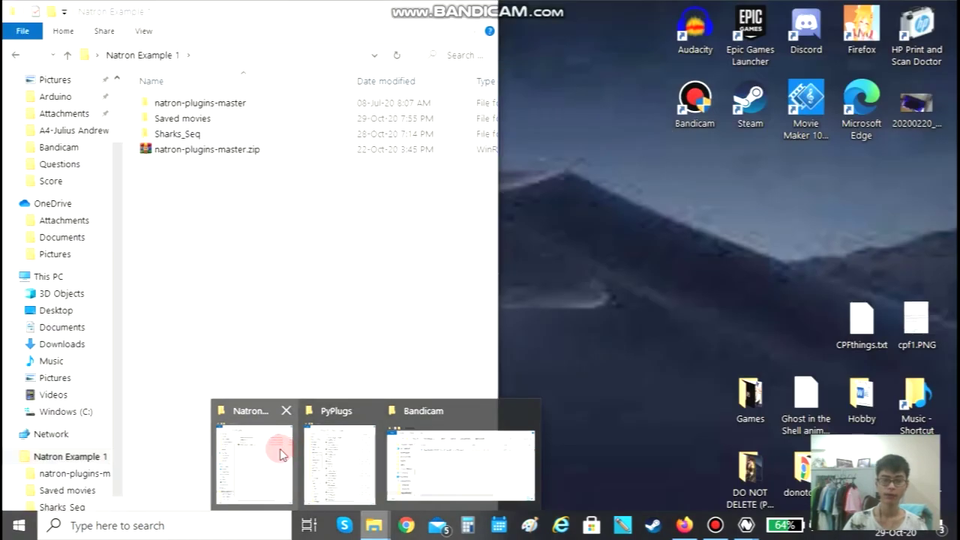
click(279, 450)
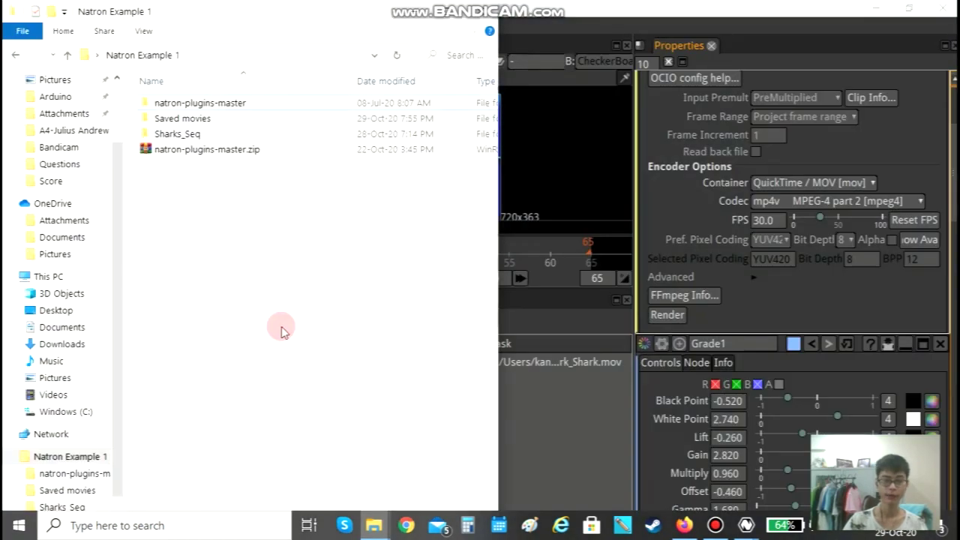
double_click(230, 122)
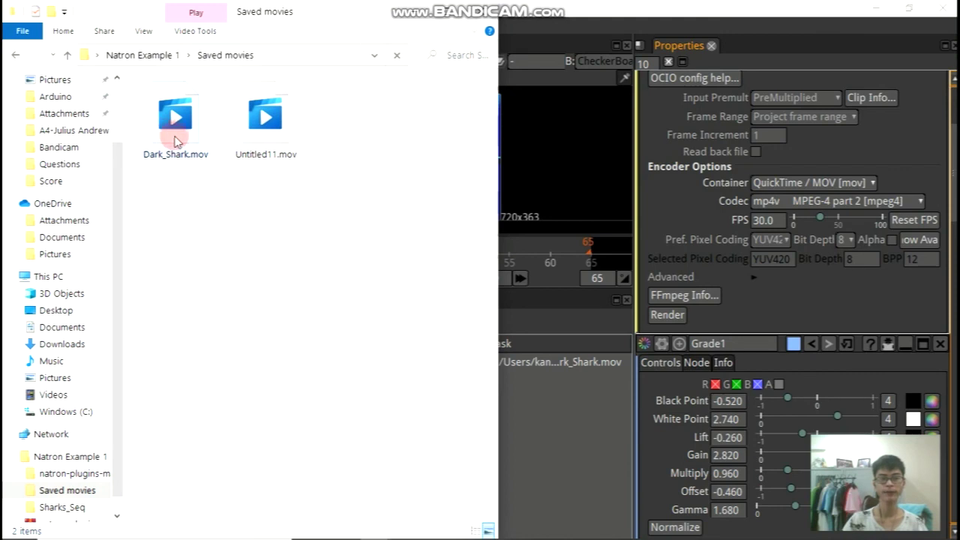
click(172, 135)
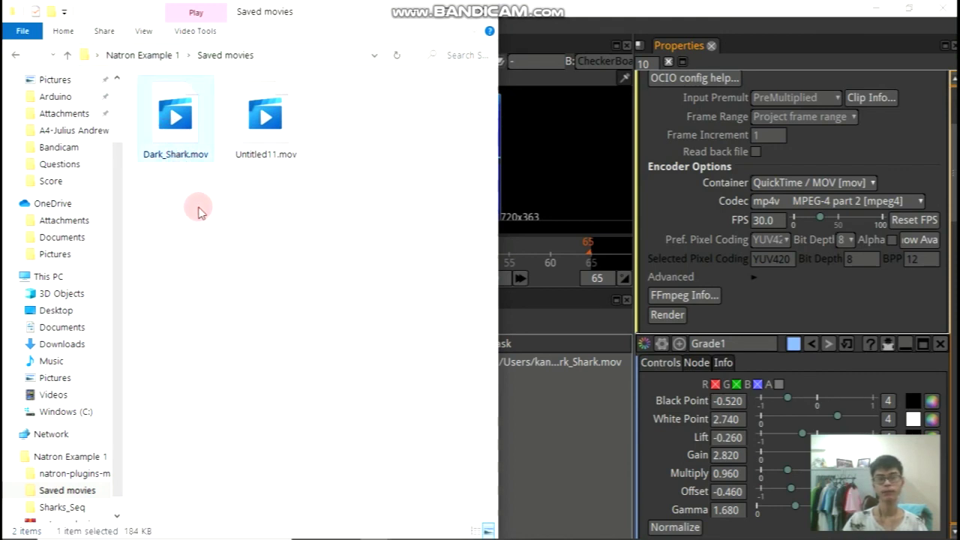
right_click(177, 137)
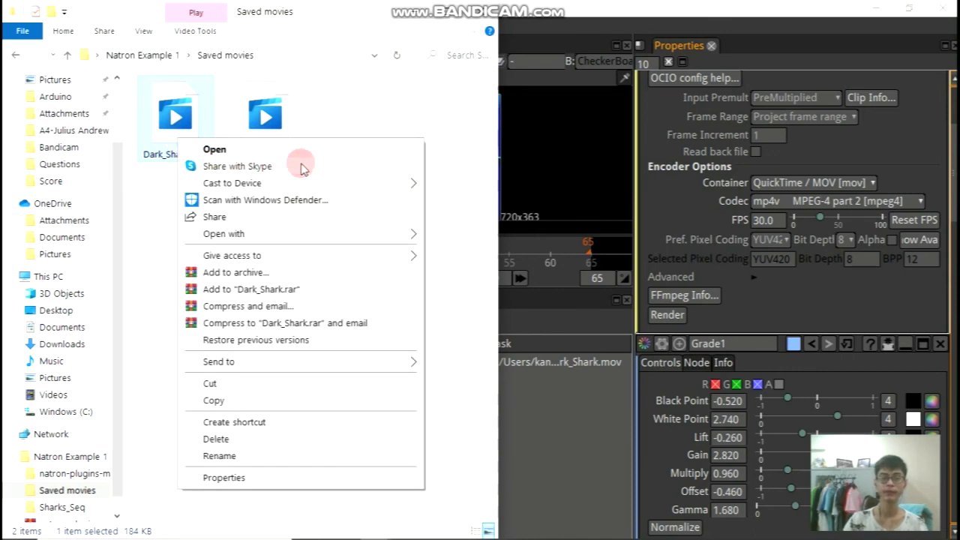
mouse_move(342, 234)
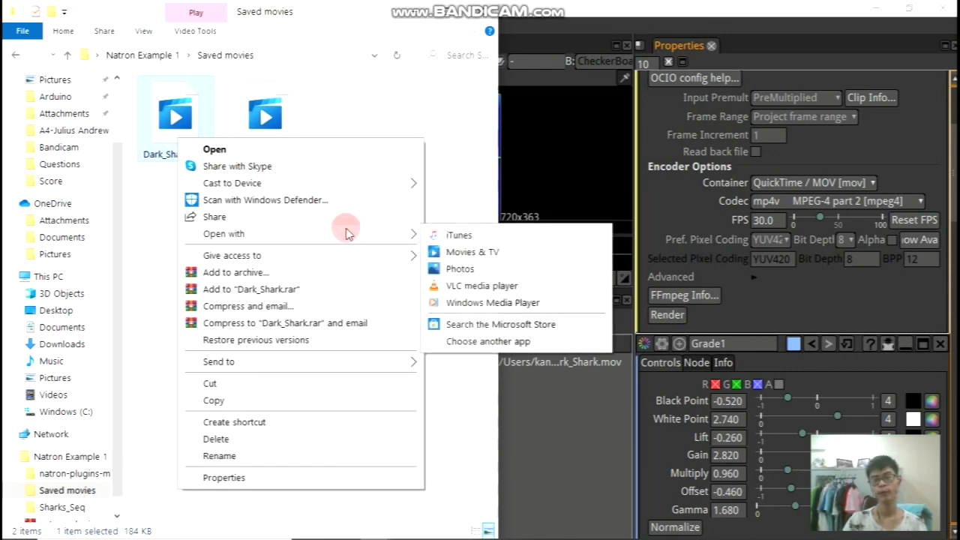
click(498, 291)
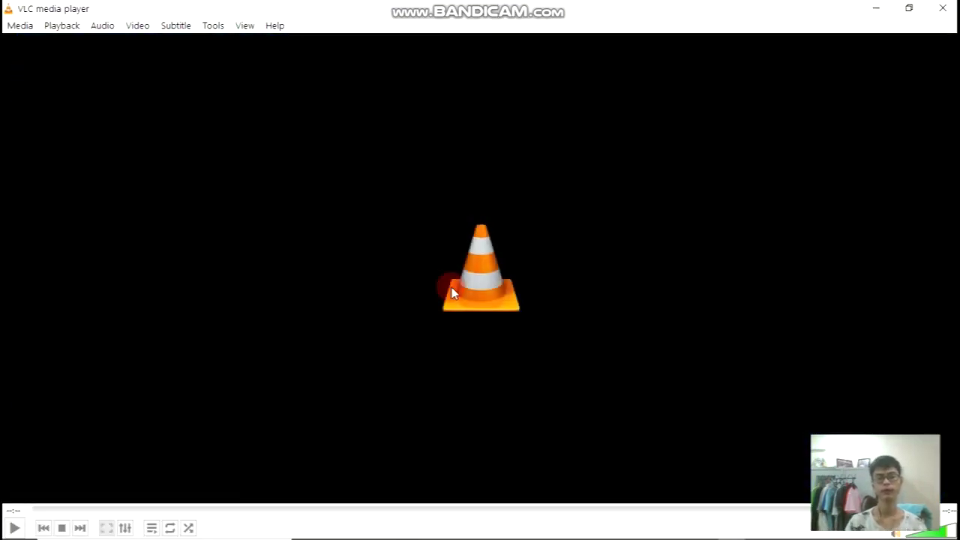
Play Dark_Shark.mov in VLC, replay it from 00:00, then close VLC
click(15, 526)
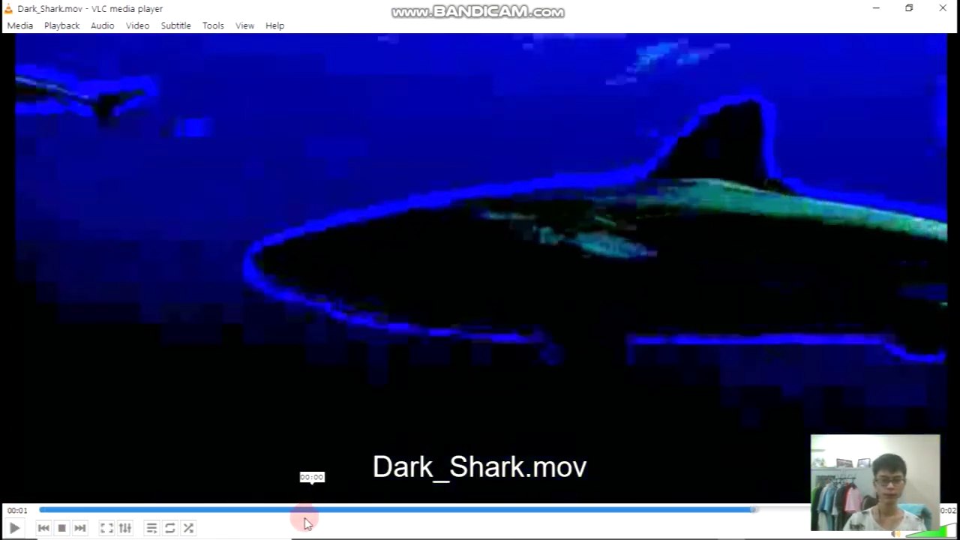
click(260, 510)
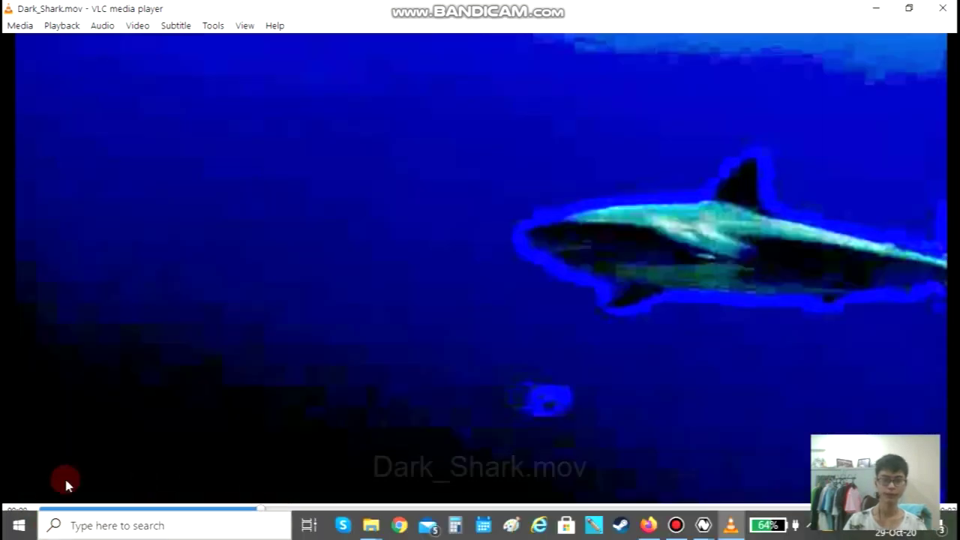
click(14, 529)
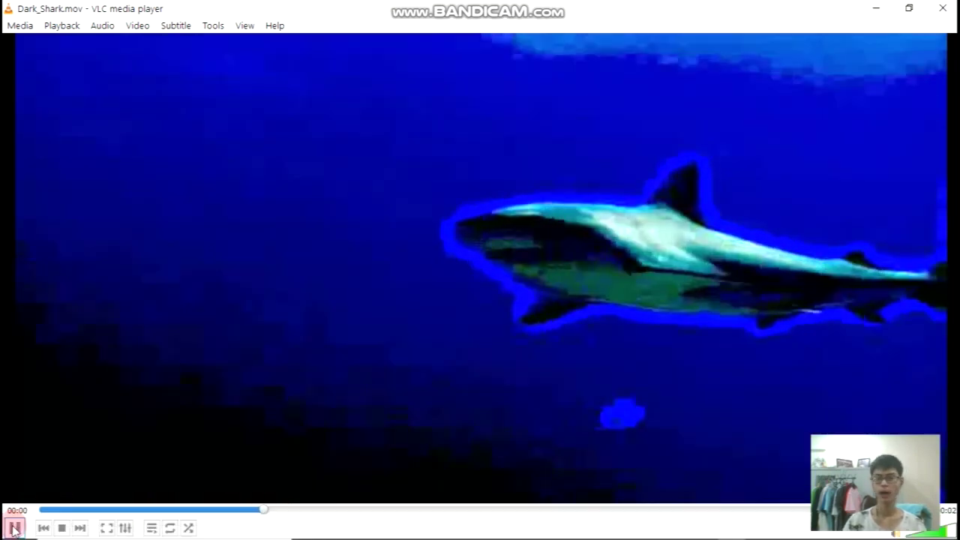
click(953, 9)
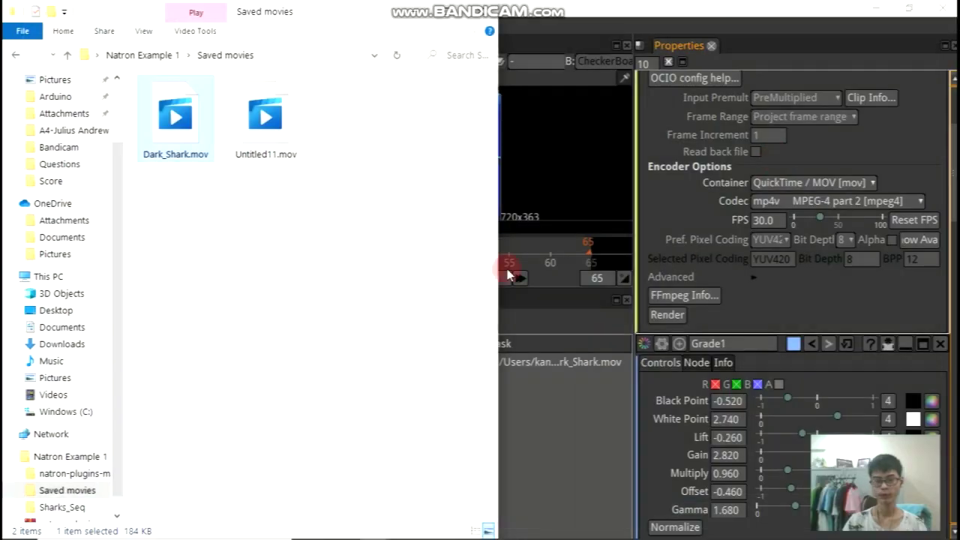
Return to Natron's node graph and scroll the Properties panel to Project Settings
click(567, 408)
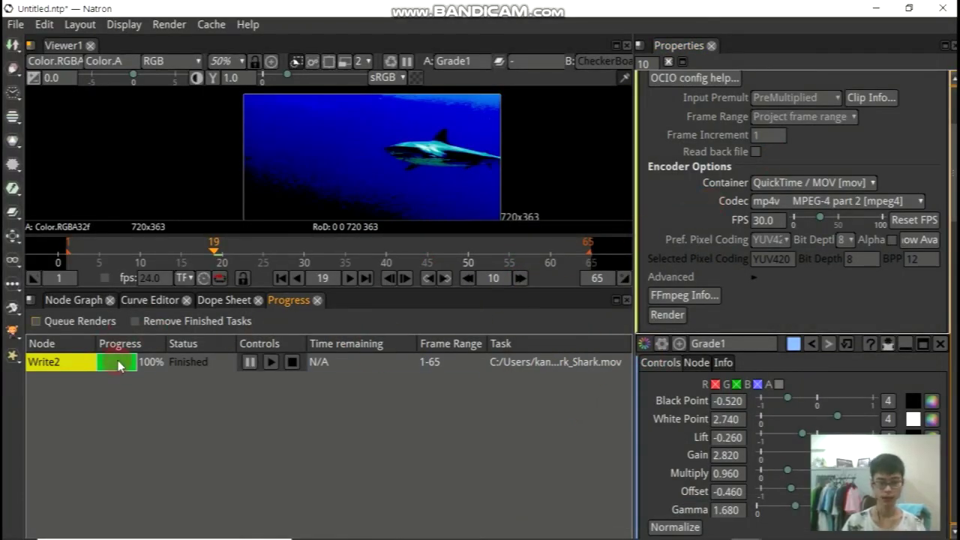
click(74, 300)
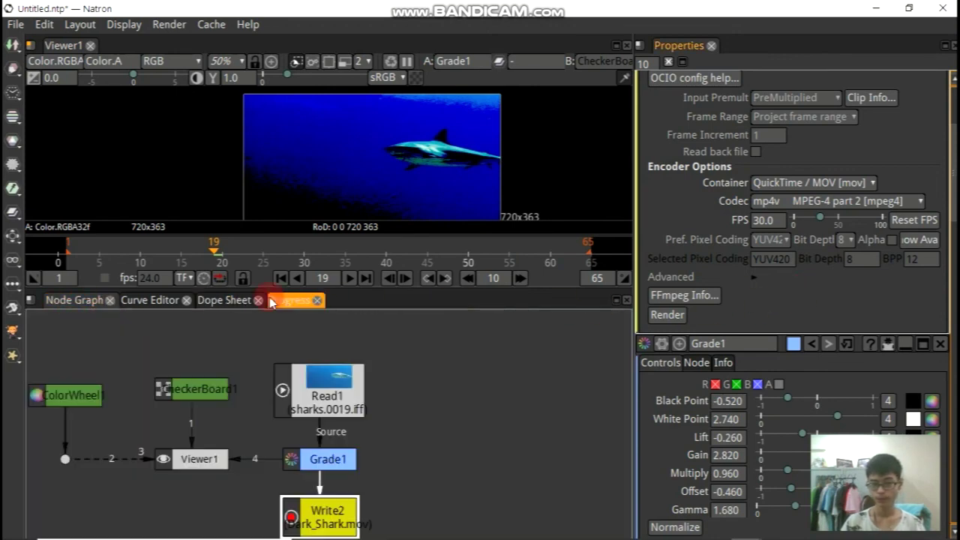
click(316, 405)
double_click(316, 405)
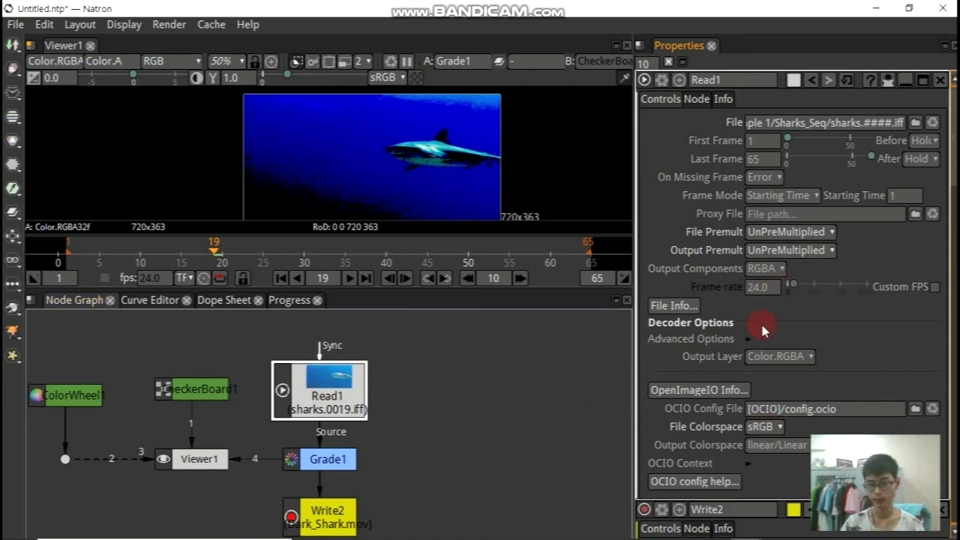
scroll(762, 330, down, 5)
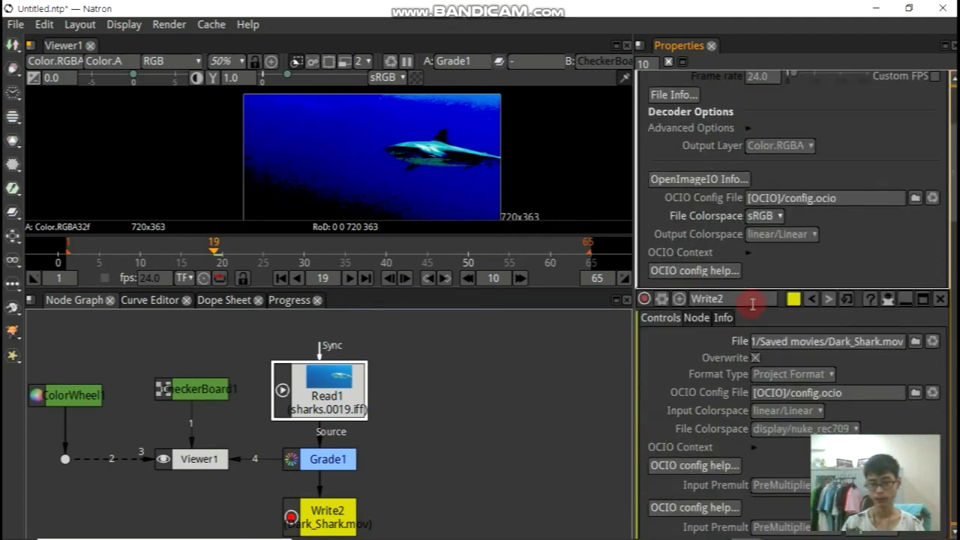
scroll(762, 330, down, 5)
scroll(762, 330, down, 3)
click(198, 459)
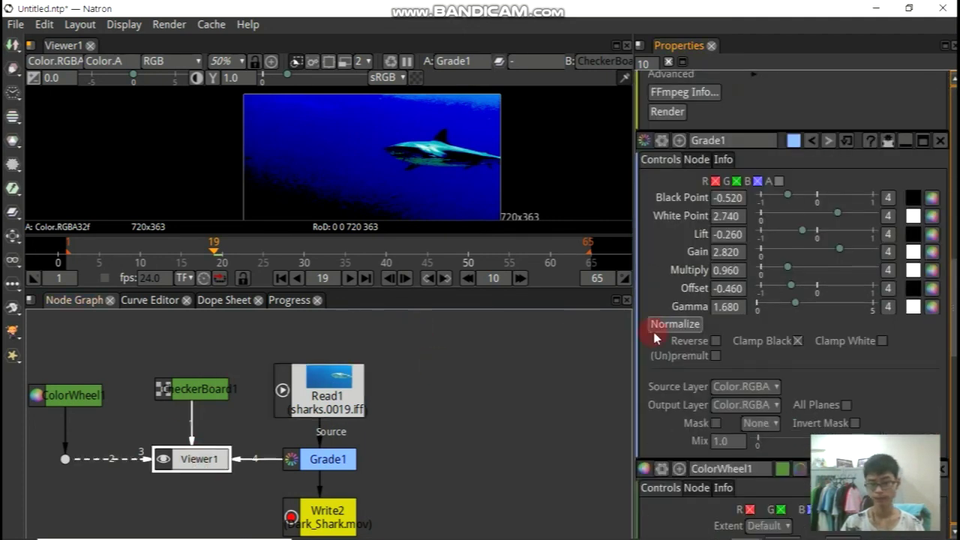
scroll(653, 319, down, 5)
scroll(712, 346, down, 10)
click(199, 459)
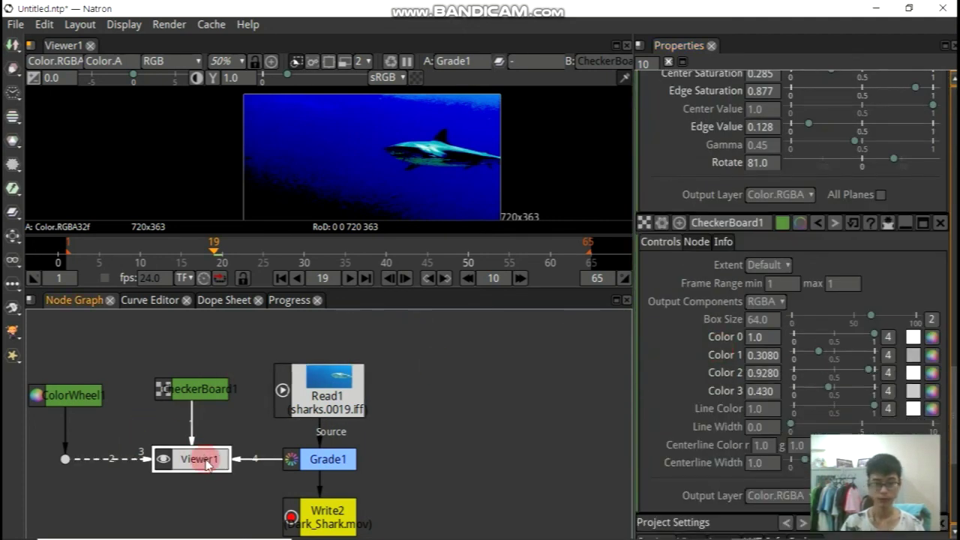
scroll(740, 268, down, 4)
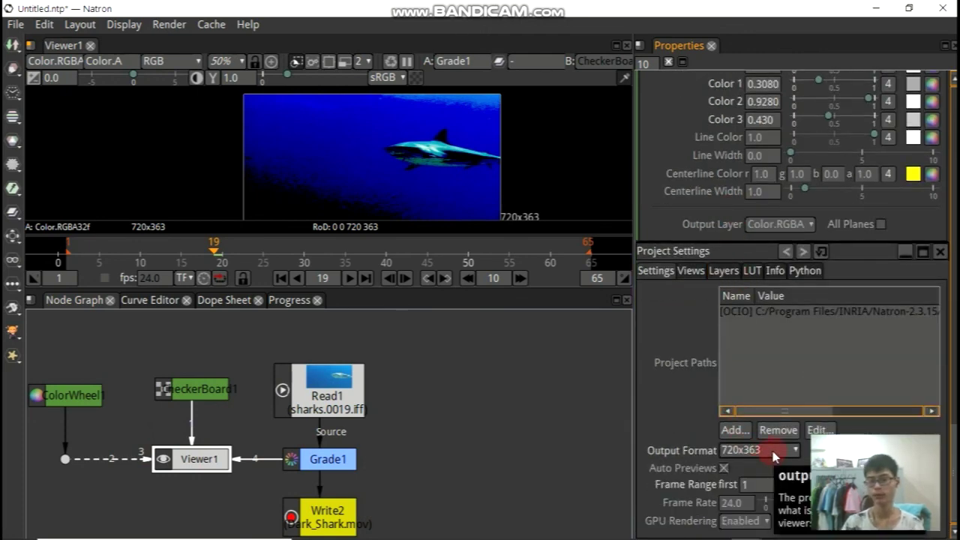
Set the project's Output Format to HD 1920x1080
click(774, 455)
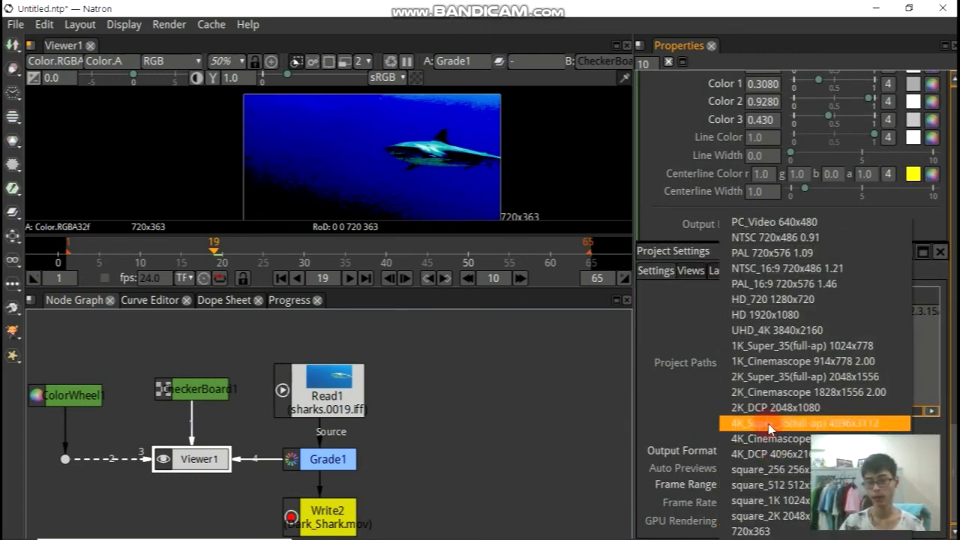
click(778, 316)
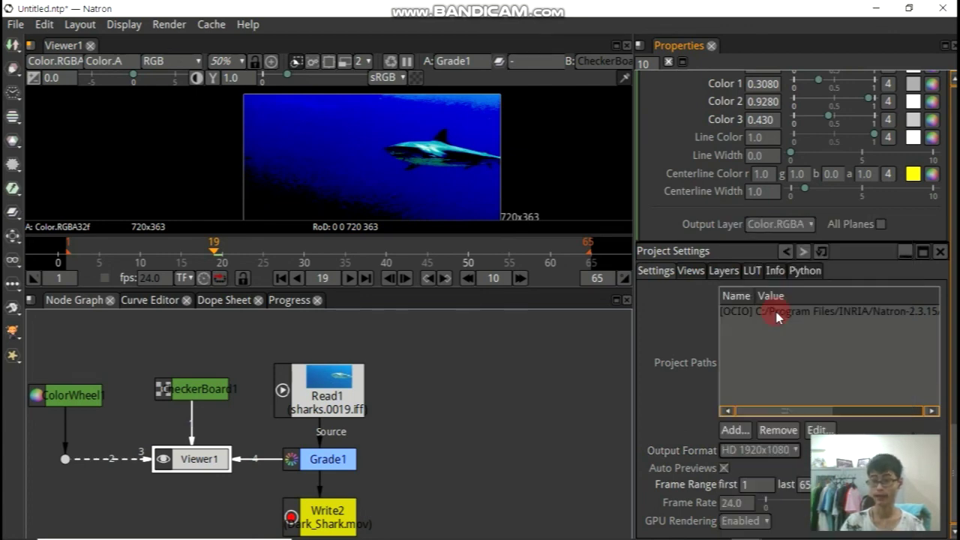
click(328, 515)
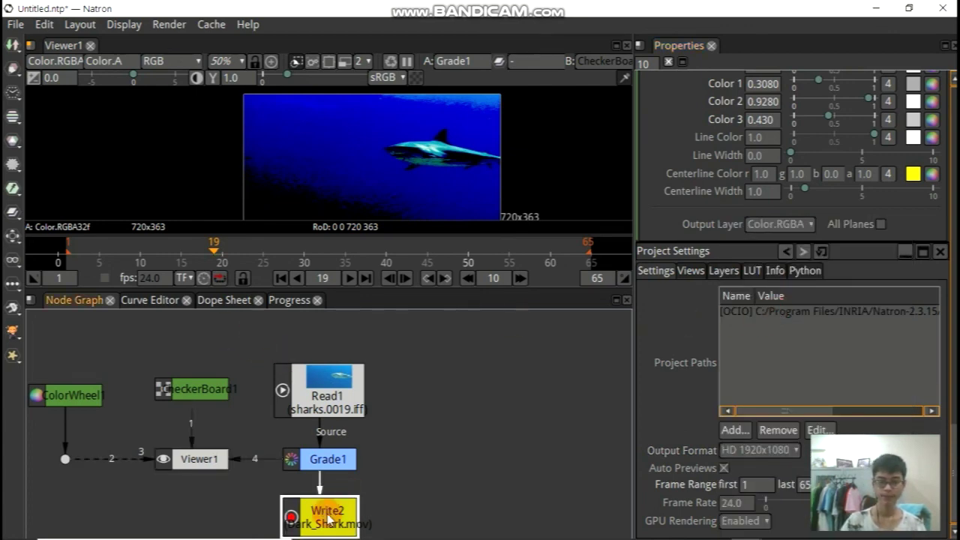
Re-render Write2's frames 1–65 to Dark_Shark.mov, then switch to the Saved movies window
double_click(327, 516)
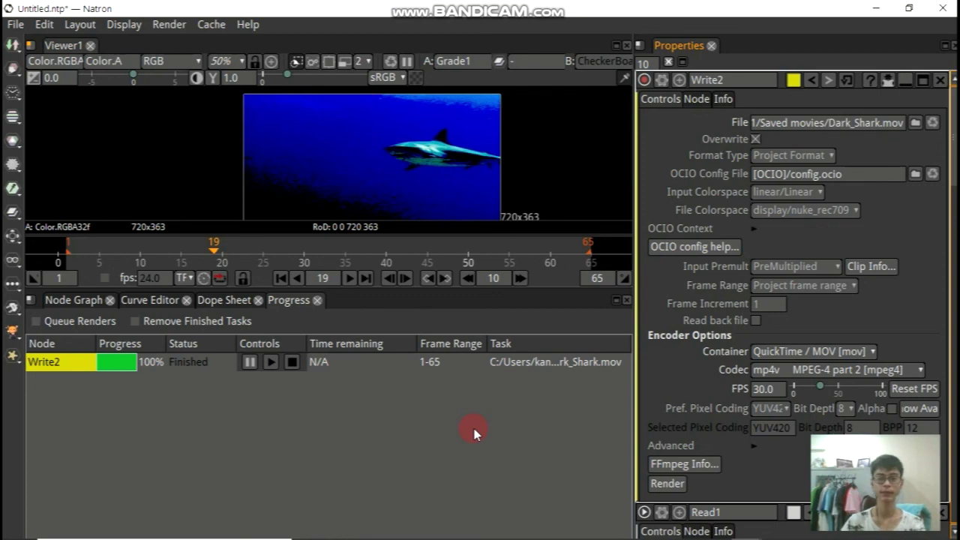
key(alt+Tab)
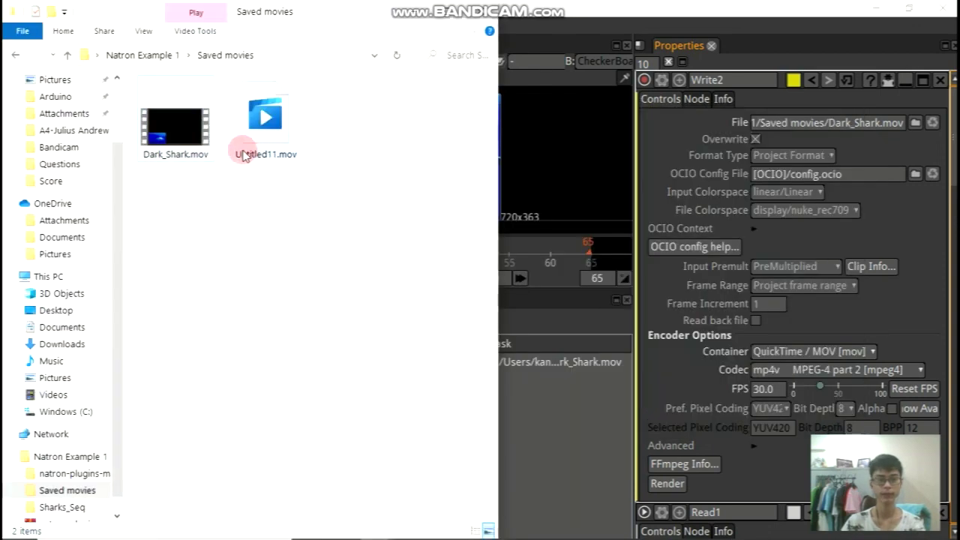
Check Dark_Shark.mov's Details properties to confirm a 1920x1080 frame size
click(196, 142)
double_click(197, 143)
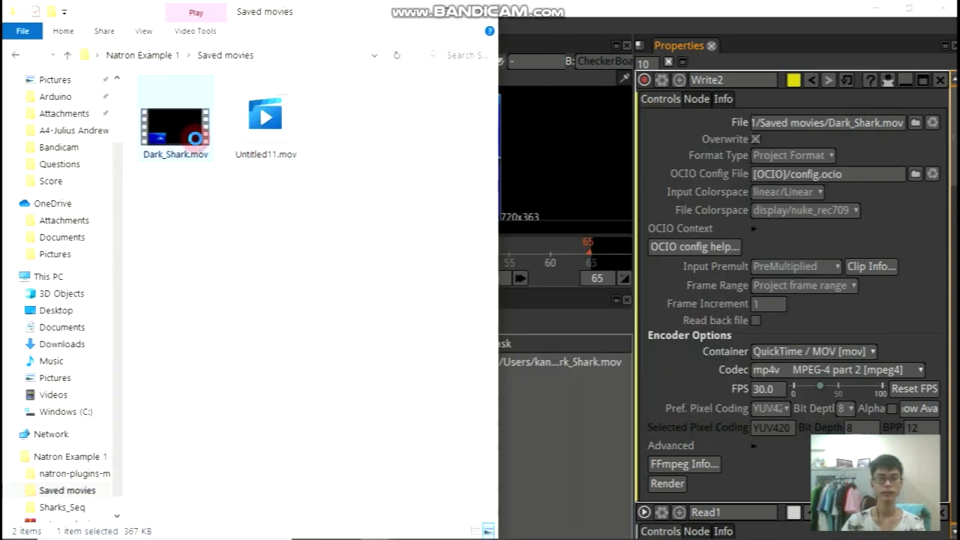
right_click(195, 139)
click(262, 480)
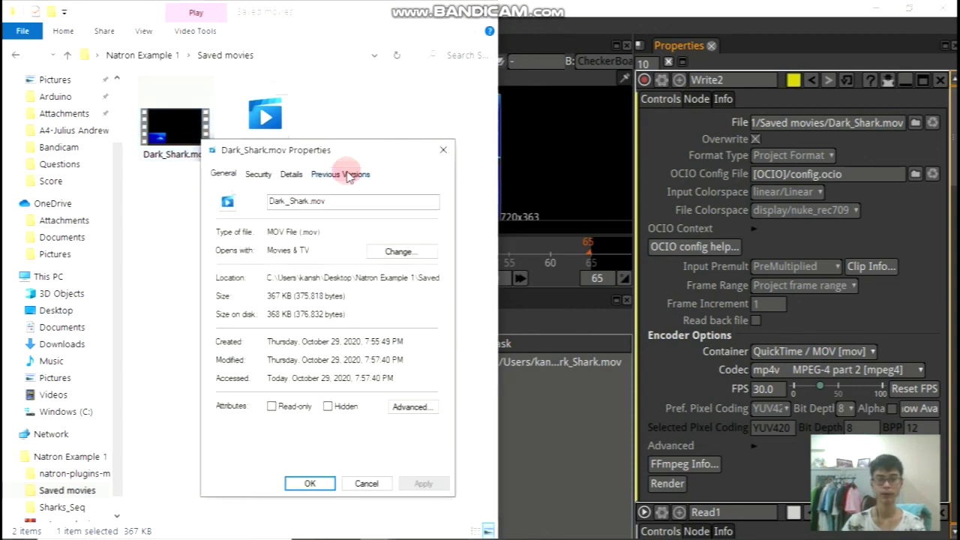
click(299, 174)
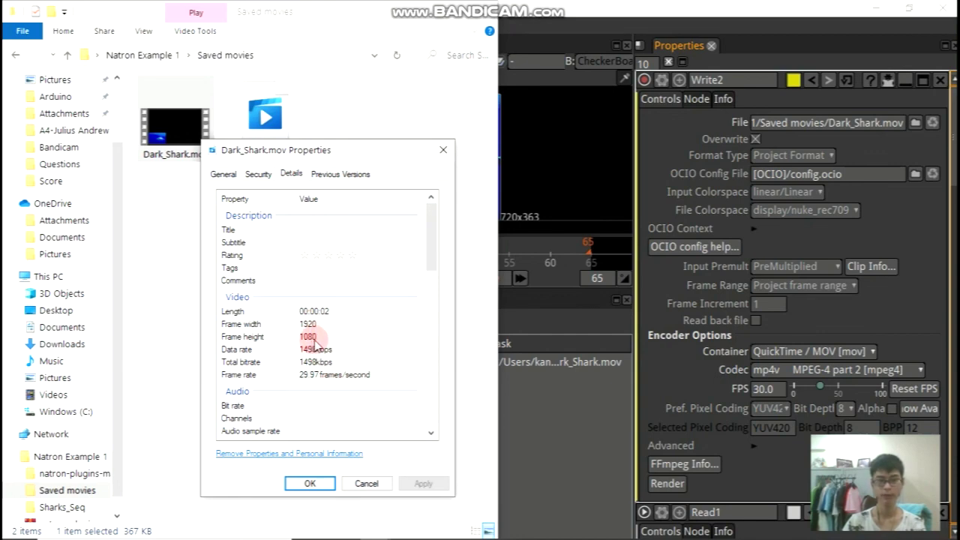
click(309, 483)
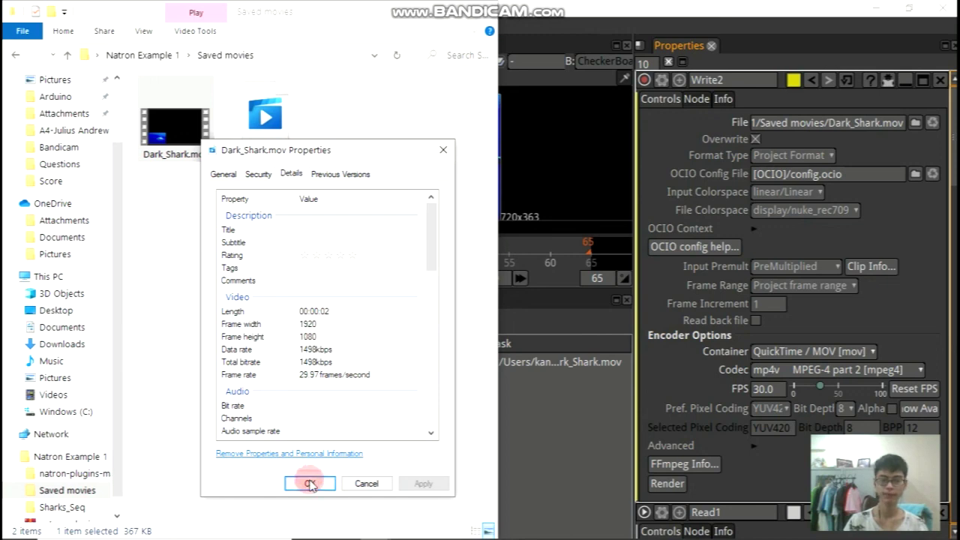
Open Dark_Shark.mov with VLC media player
right_click(175, 144)
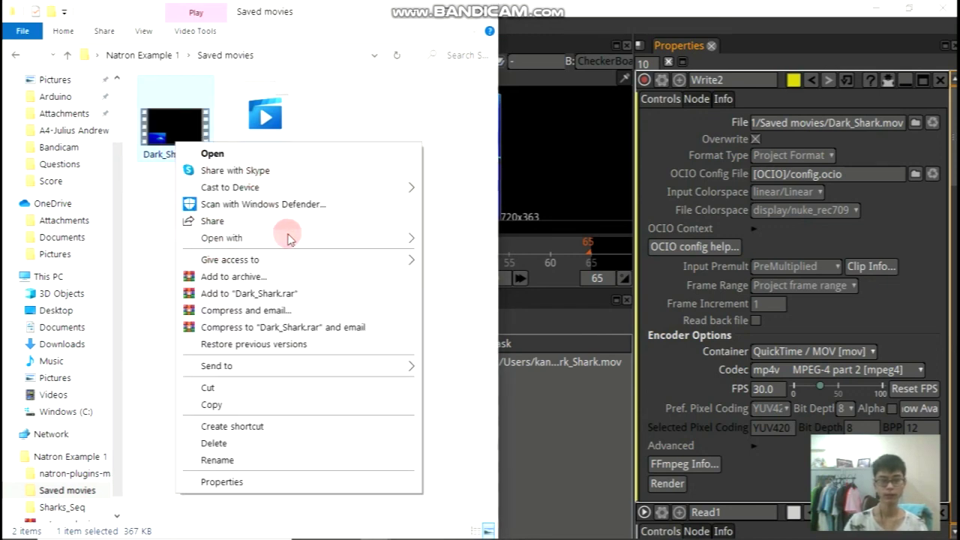
mouse_move(426, 238)
click(469, 274)
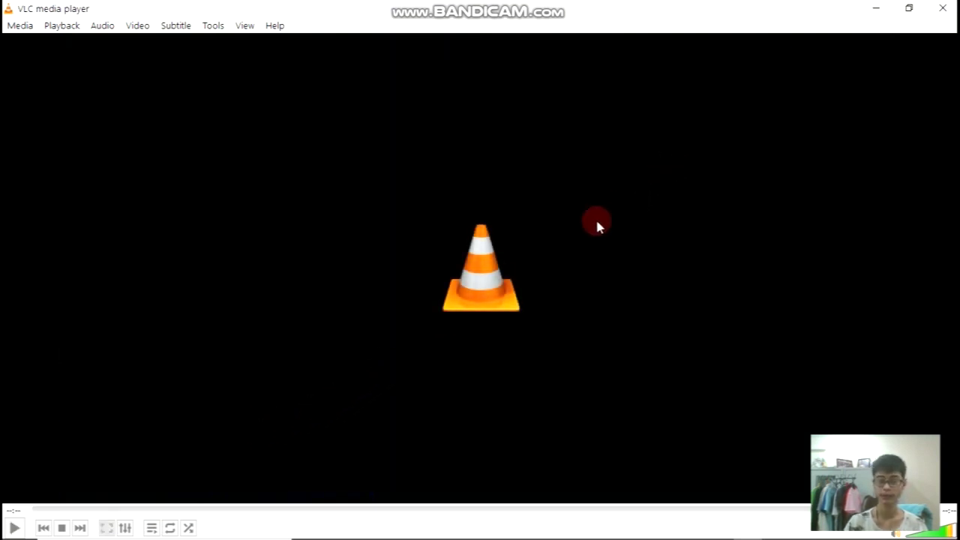
Close VLC media player, leaving the Saved movies folder showing
click(942, 8)
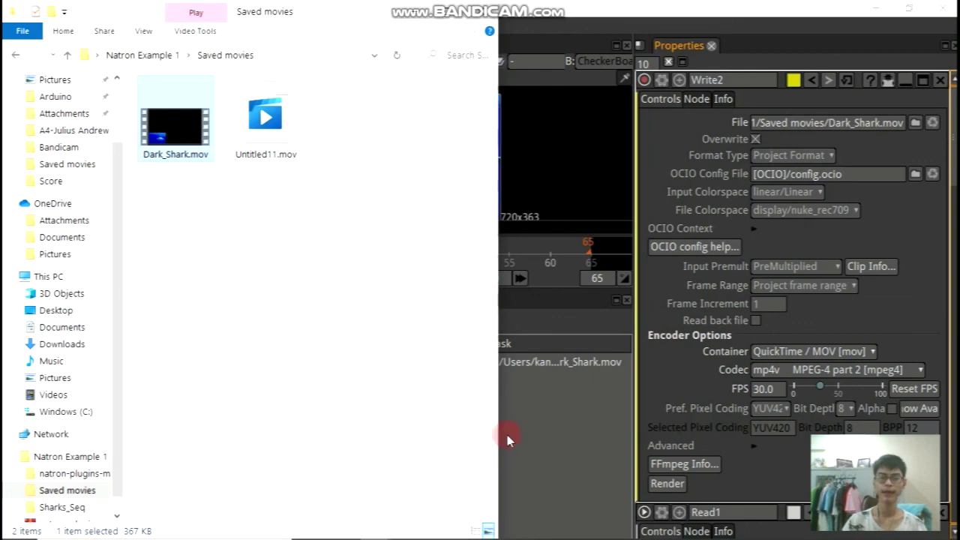